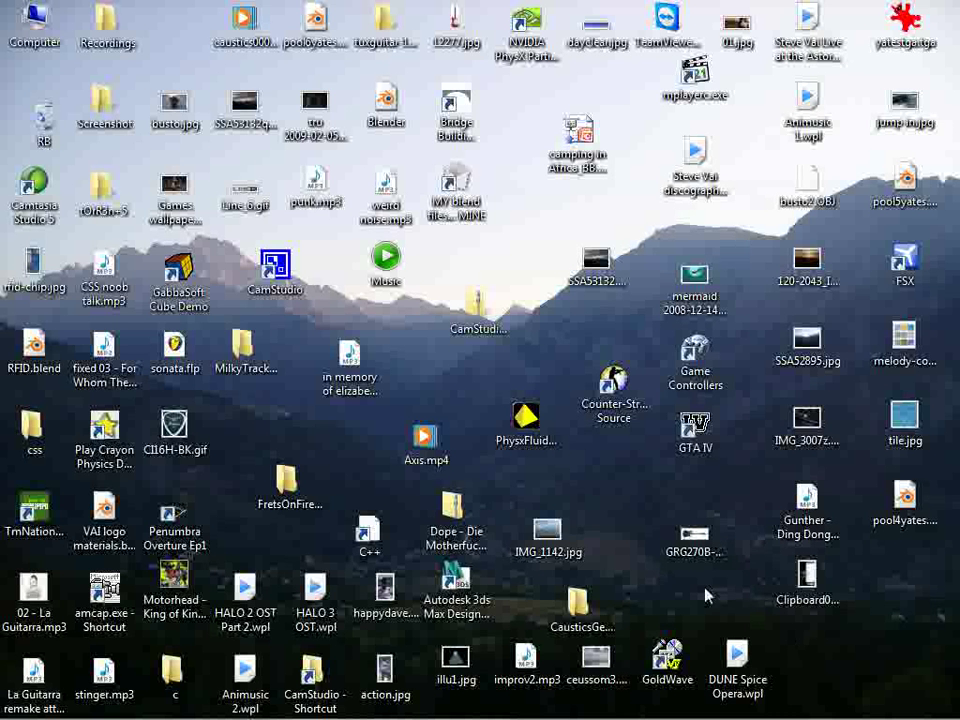
# - Switch to Blender and delete the default cube from the scene
pyautogui.moveTo(172, 705)
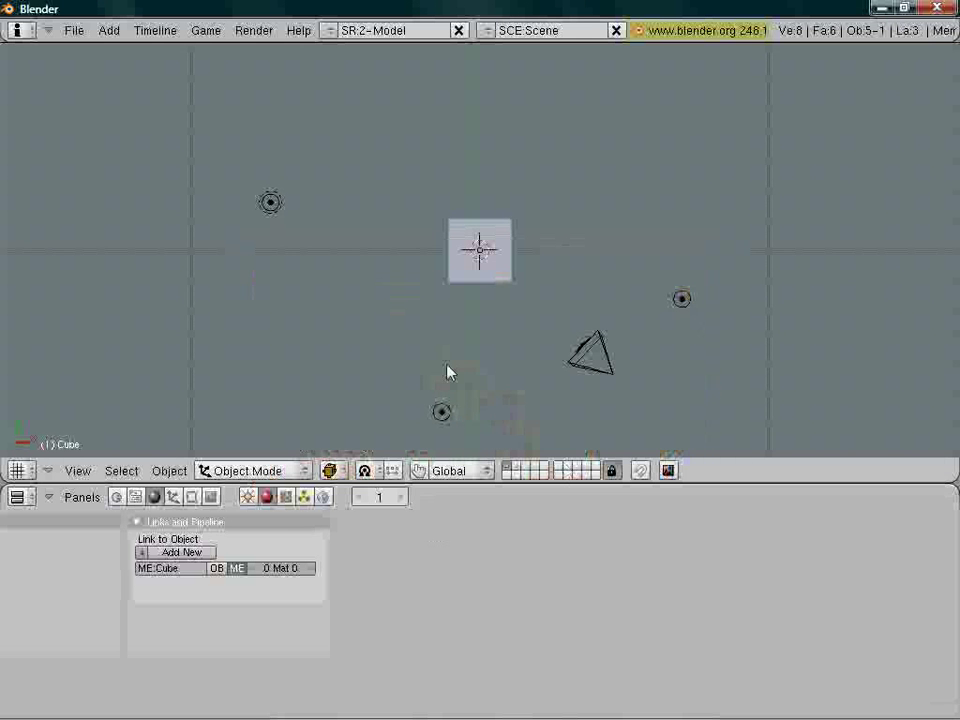
pyautogui.scroll(1, 493, 383)
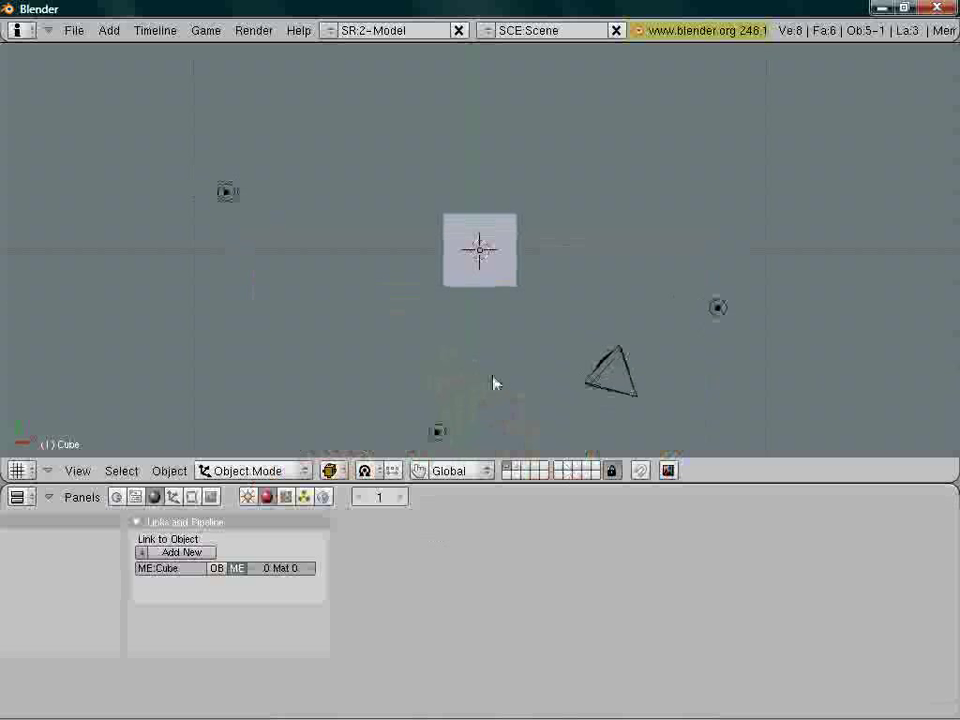
pyautogui.scroll(2, 505, 405)
pyautogui.moveTo(358, 389); pyautogui.dragTo(451, 354, button='middle')
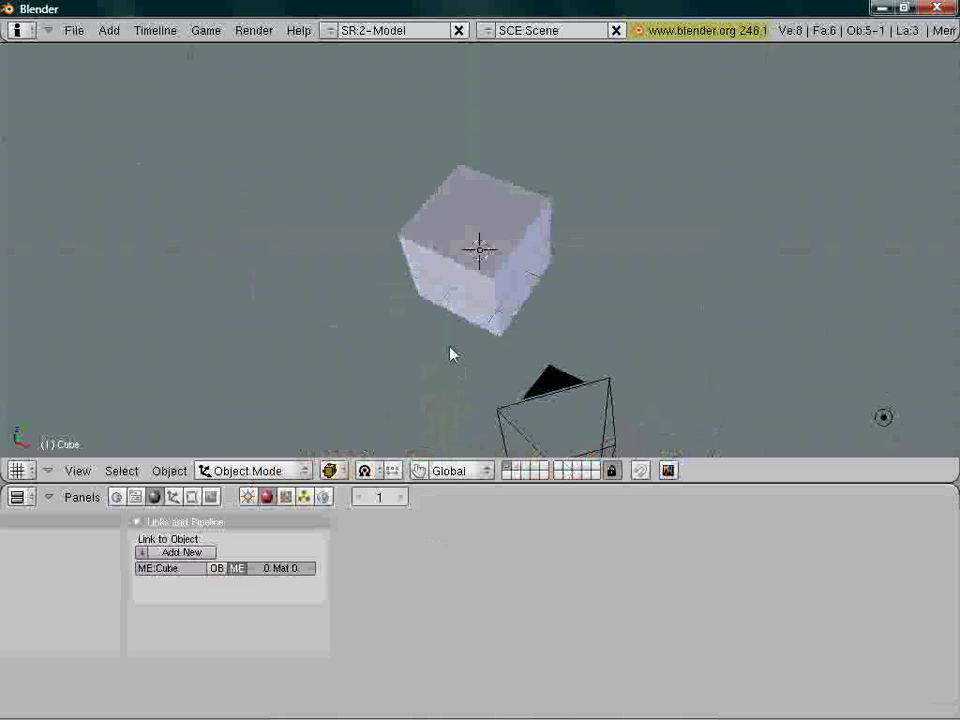
pyautogui.press('x')
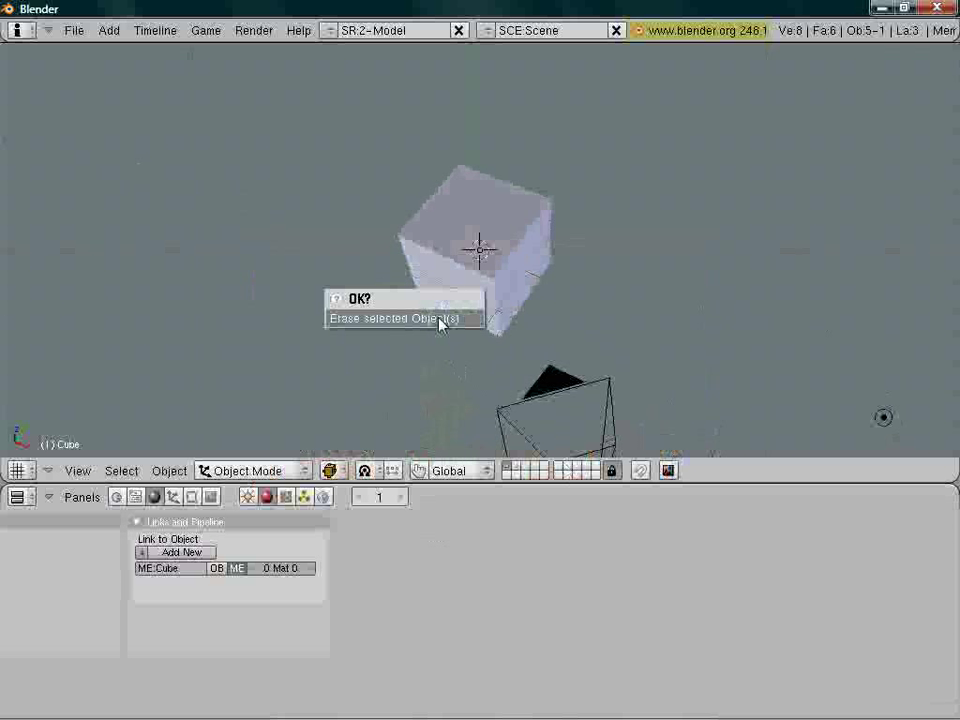
pyautogui.click(440, 320)
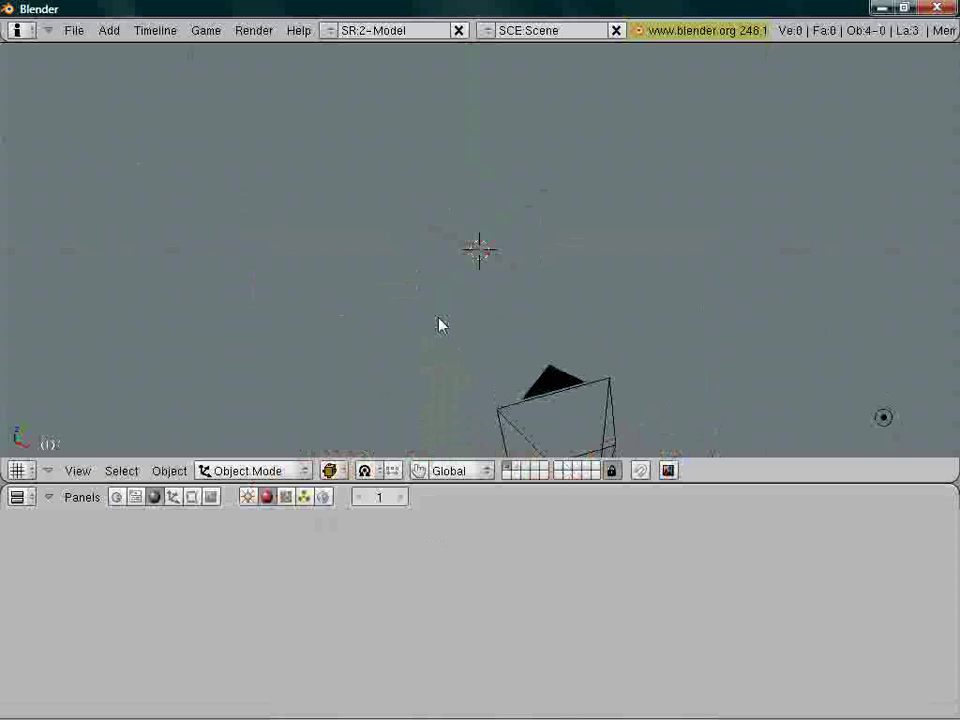
# - Add a plane mesh at the 3D cursor in top view and return to Object Mode
pyautogui.press('KP_7')
pyautogui.press('space')
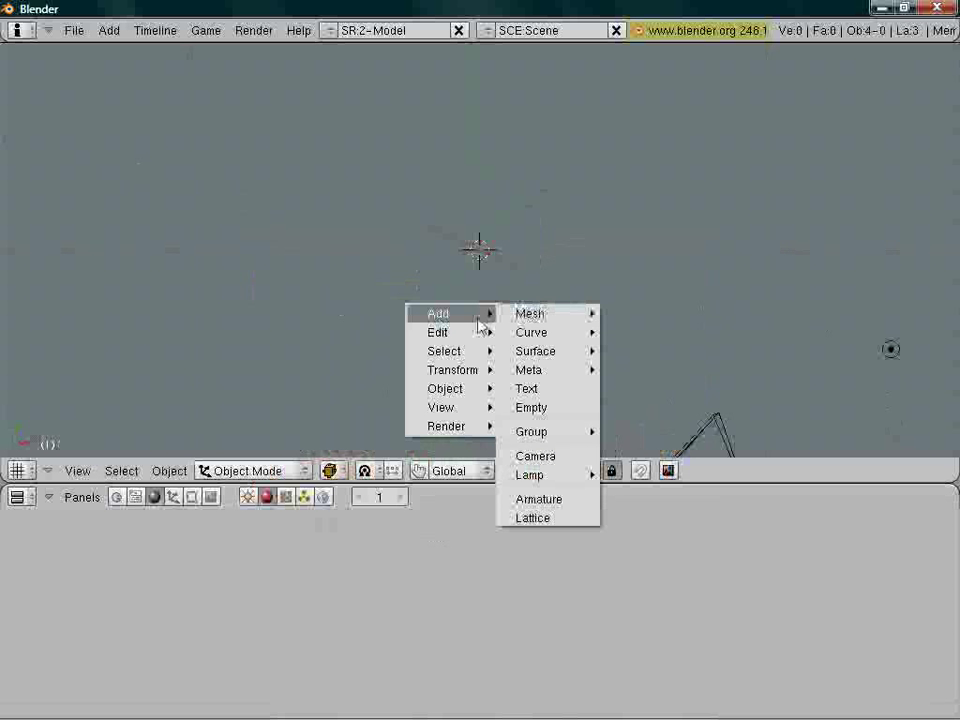
pyautogui.moveTo(570, 314)
pyautogui.click(632, 314)
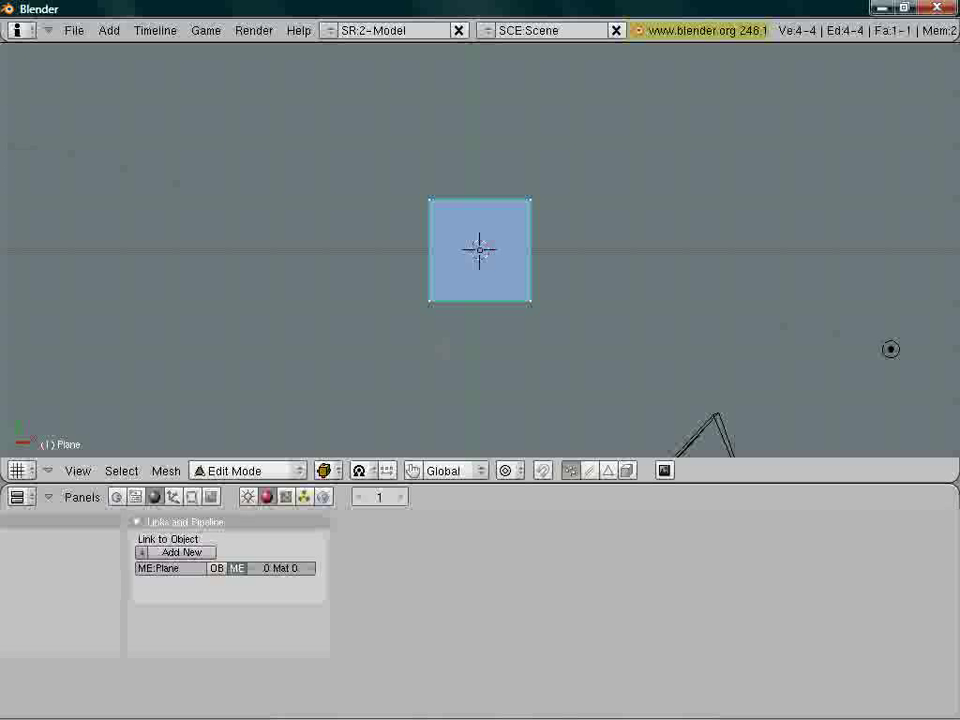
pyautogui.moveTo(443, 349); pyautogui.dragTo(443, 331, button='middle')
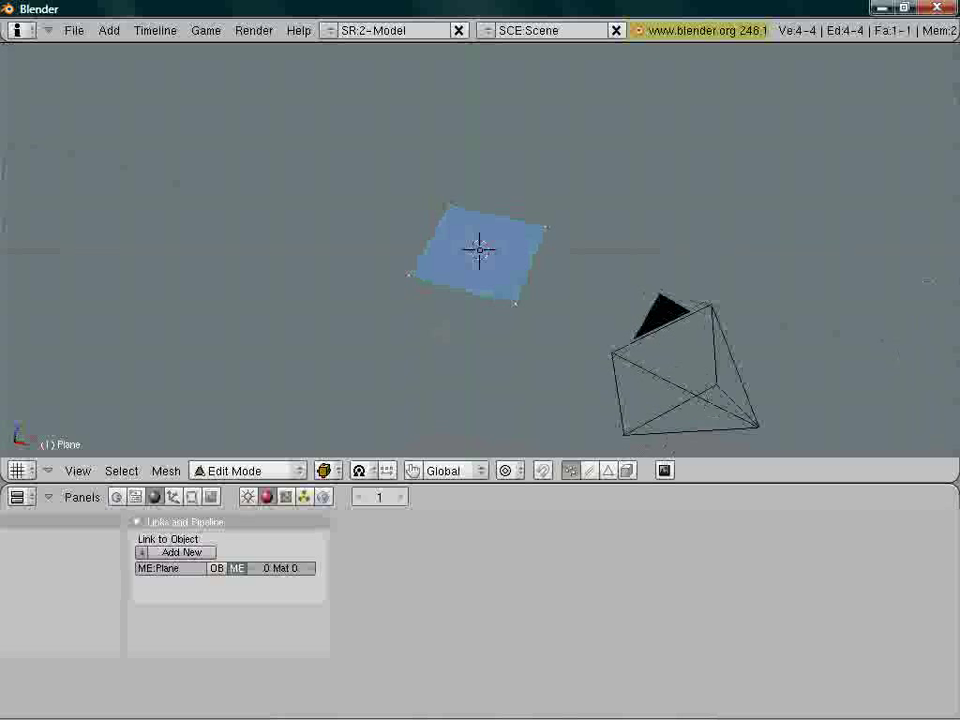
pyautogui.scroll(3, 480, 260)
pyautogui.press('Tab')
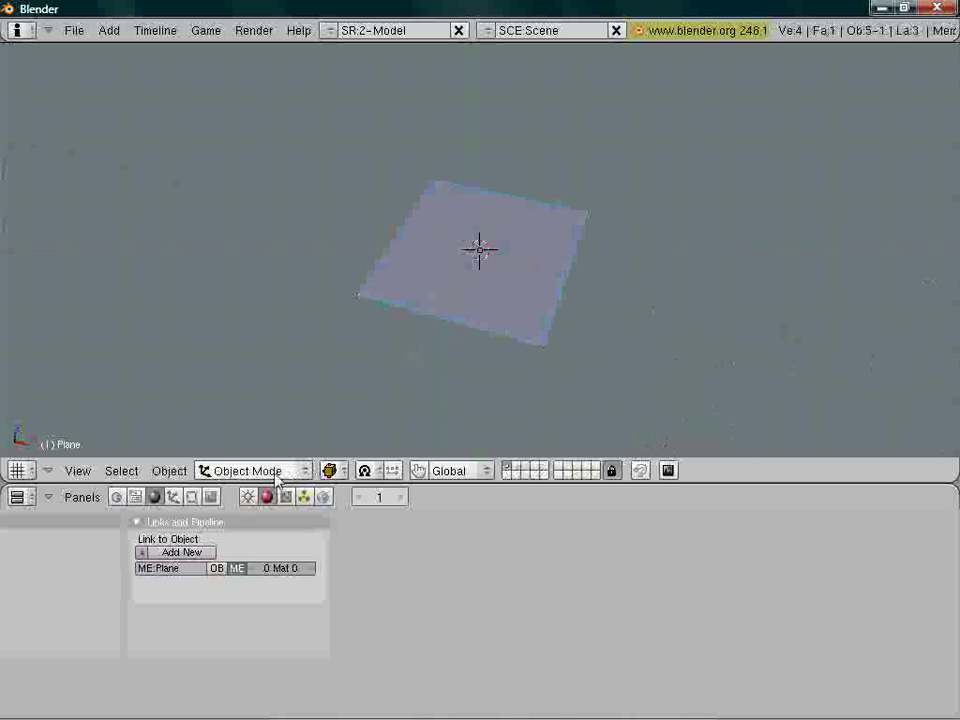
pyautogui.click(250, 471)
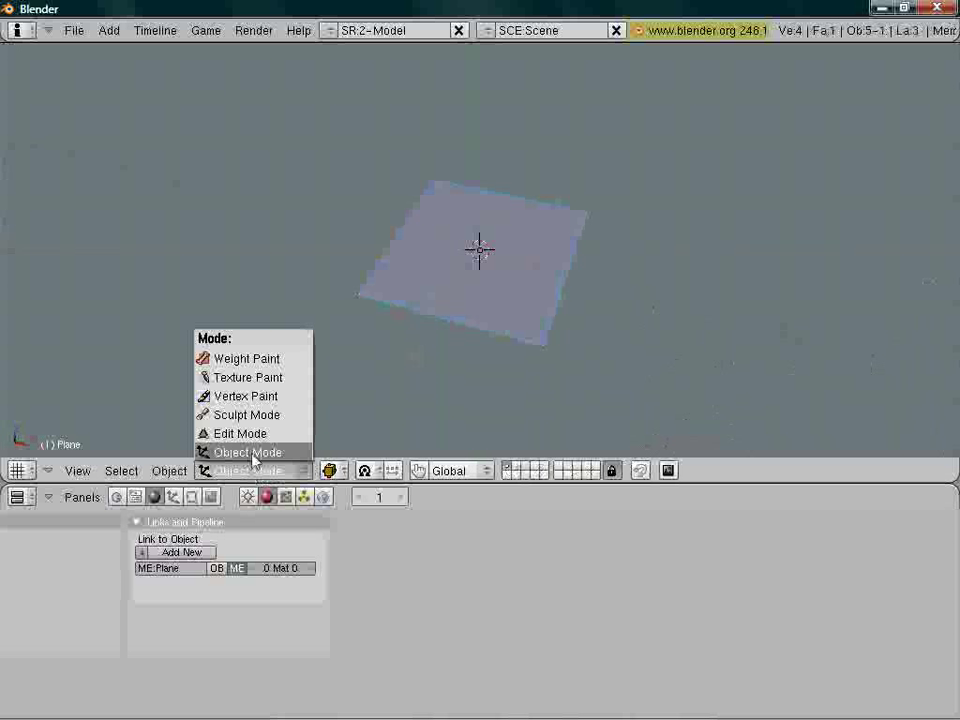
pyautogui.click(250, 453)
pyautogui.moveTo(486, 418); pyautogui.dragTo(366, 446, button='middle')
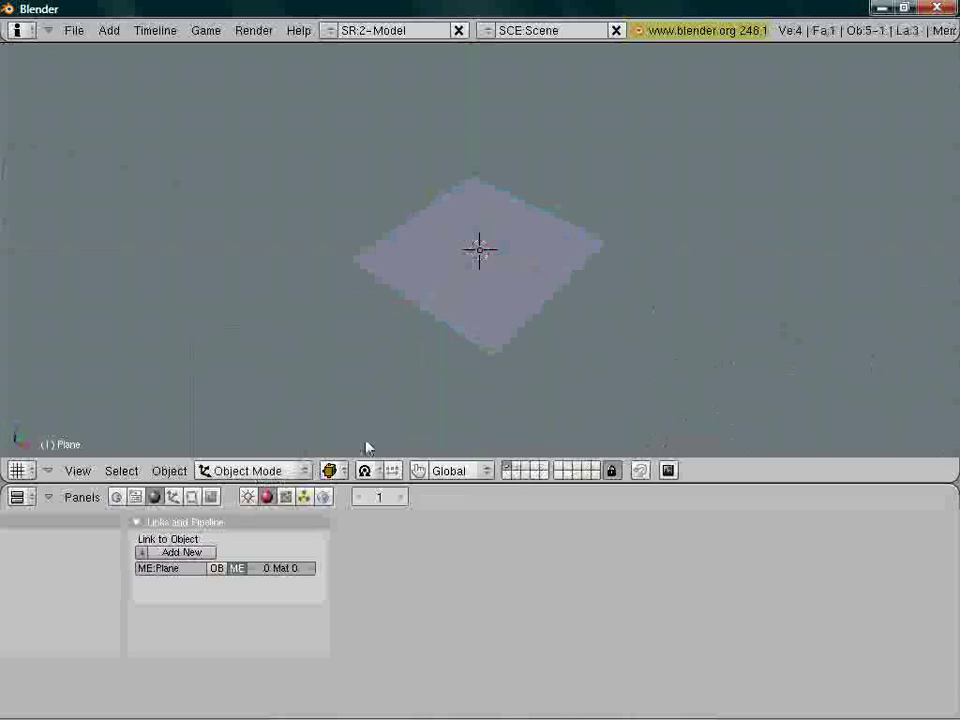
# - Add a new material to the plane and set its colour to bright blue (R 0.000, G 0.522, B 1.000)
pyautogui.click(183, 553)
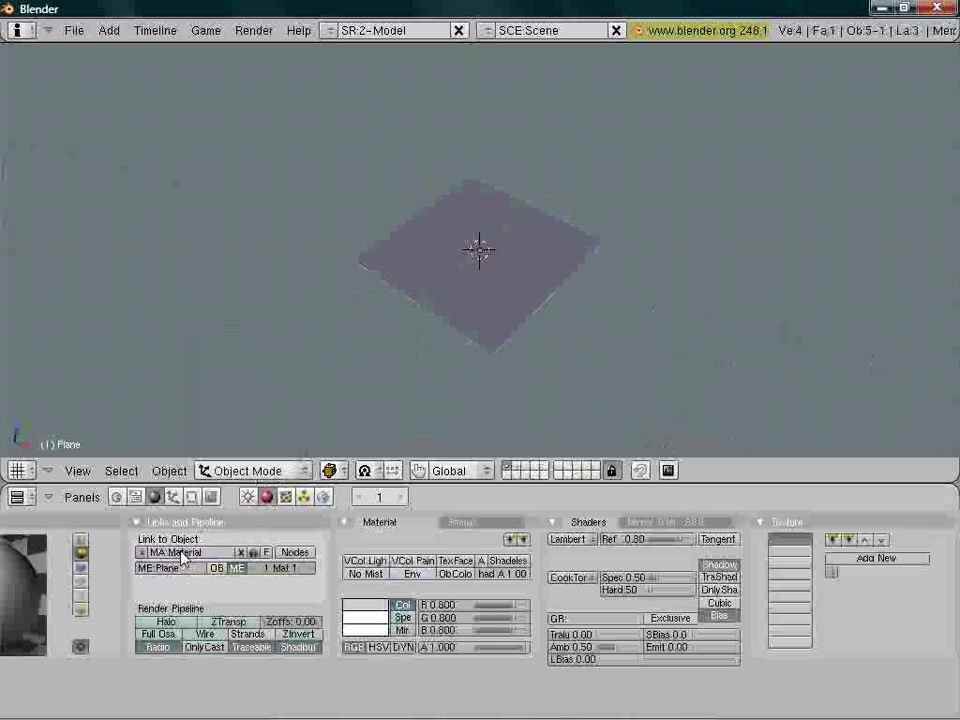
pyautogui.click(365, 612)
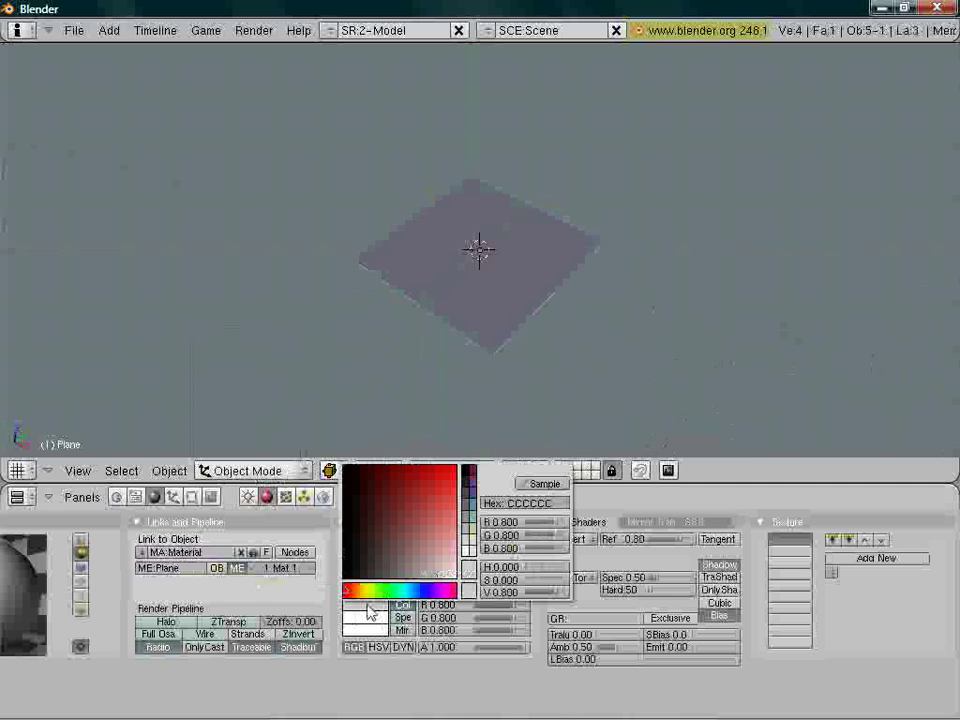
pyautogui.click(409, 591)
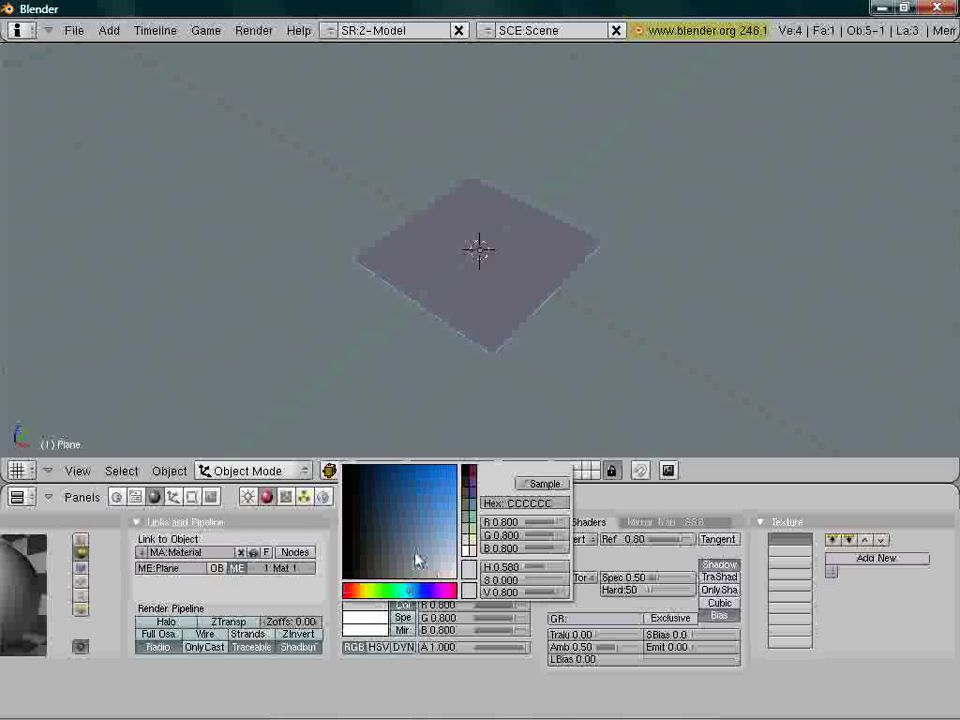
pyautogui.moveTo(418, 561); pyautogui.dragTo(507, 449)
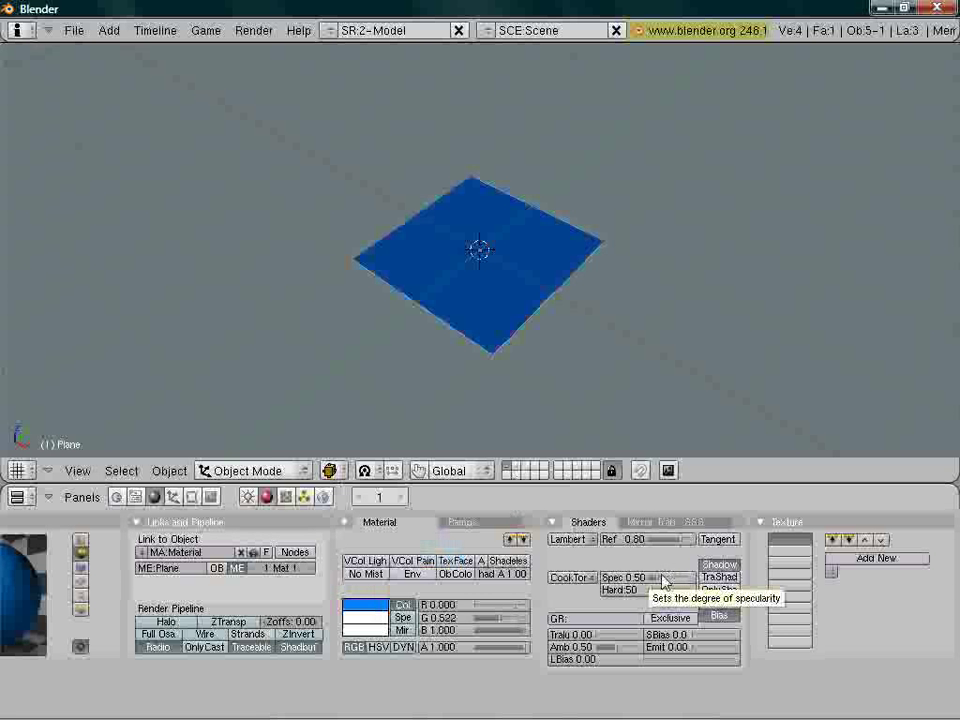
# - Set the plane material's specularity to 1.5 and its hardness to 404
pyautogui.click(663, 578)
pyautogui.write('1.5')
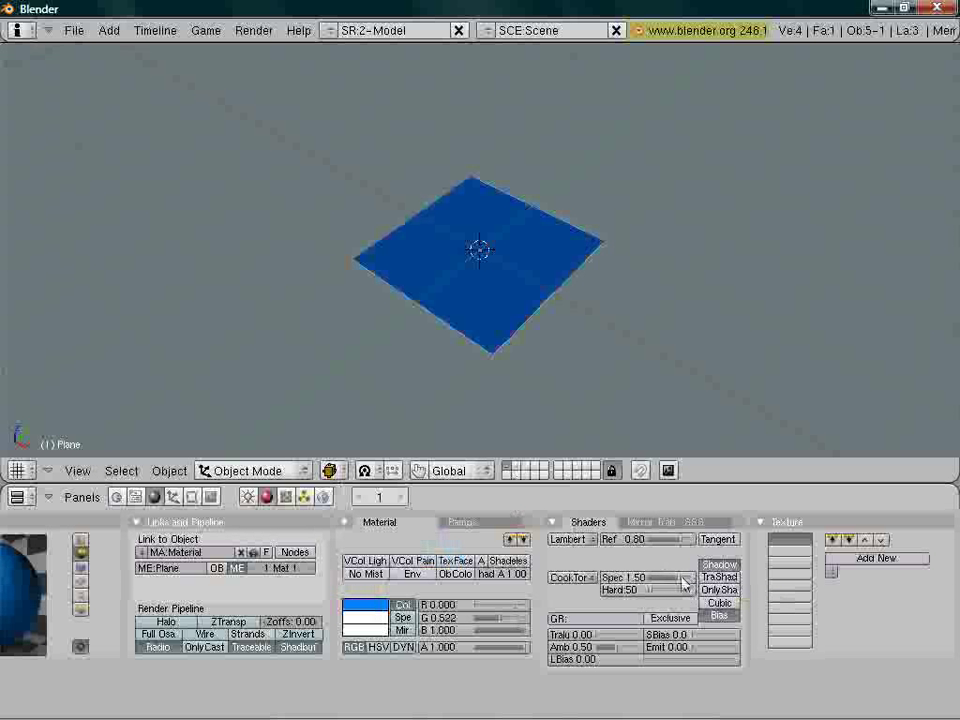
pyautogui.press('Return')
pyautogui.moveTo(653, 598); pyautogui.dragTo(678, 597)
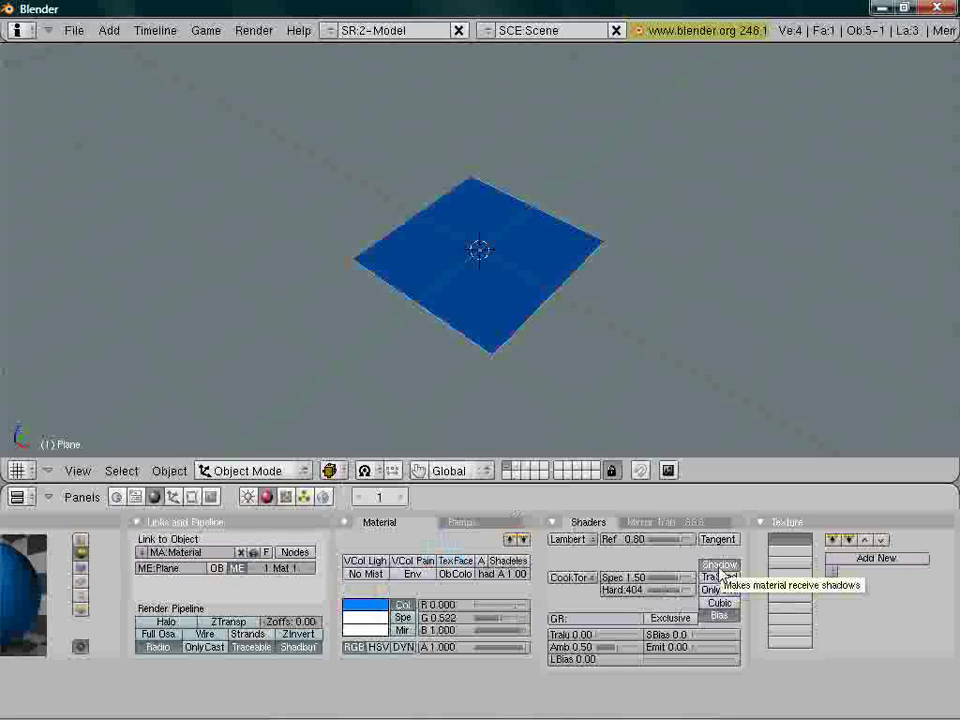
# - Turn off shadow receiving for the plane's material and raise its reflection amount to 1.000
pyautogui.click(719, 566)
pyautogui.moveTo(655, 534); pyautogui.dragTo(604, 566, button='middle')
pyautogui.moveTo(654, 561); pyautogui.dragTo(771, 558)
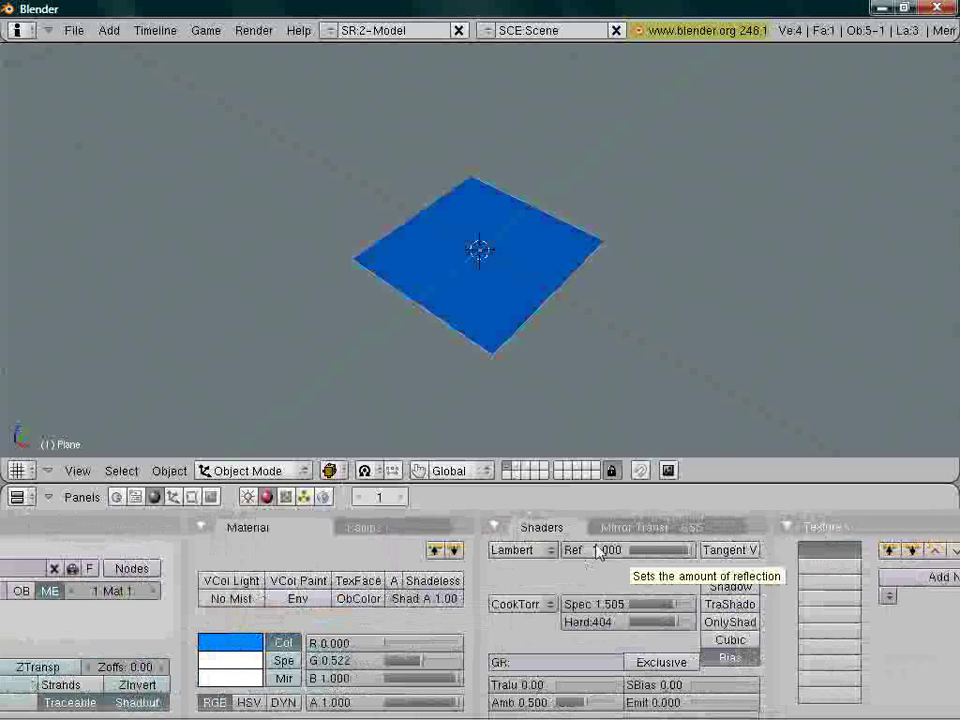
# - Enable ray-traced transparency for the plane's material and set its IOR to 1.26
pyautogui.scroll(-2, 551, 534)
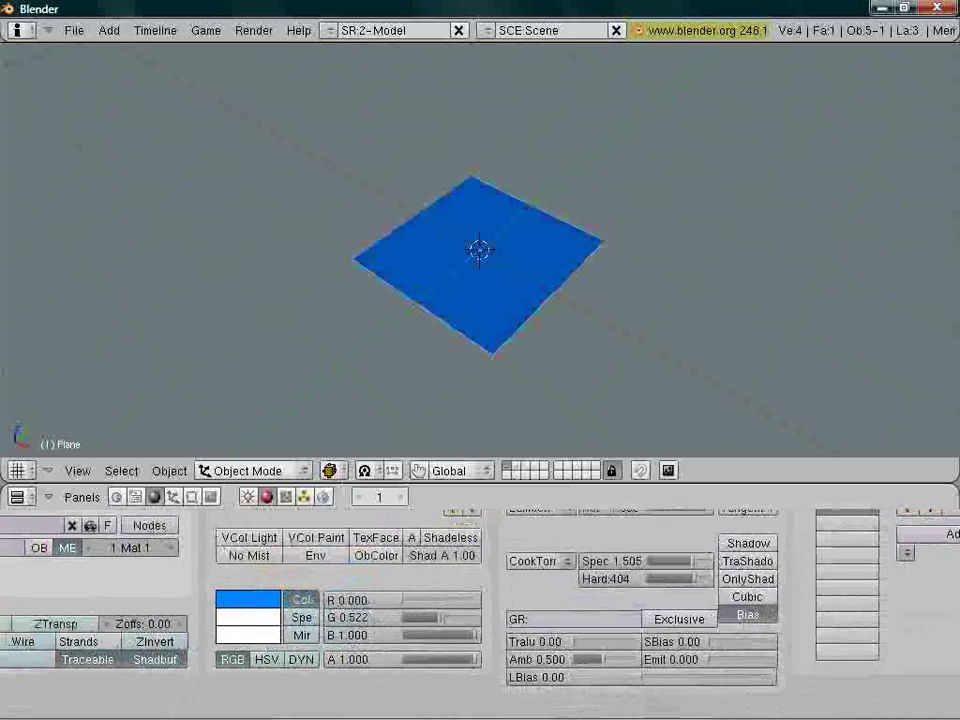
pyautogui.moveTo(560, 541); pyautogui.dragTo(375, 541, button='middle')
pyautogui.click(775, 523)
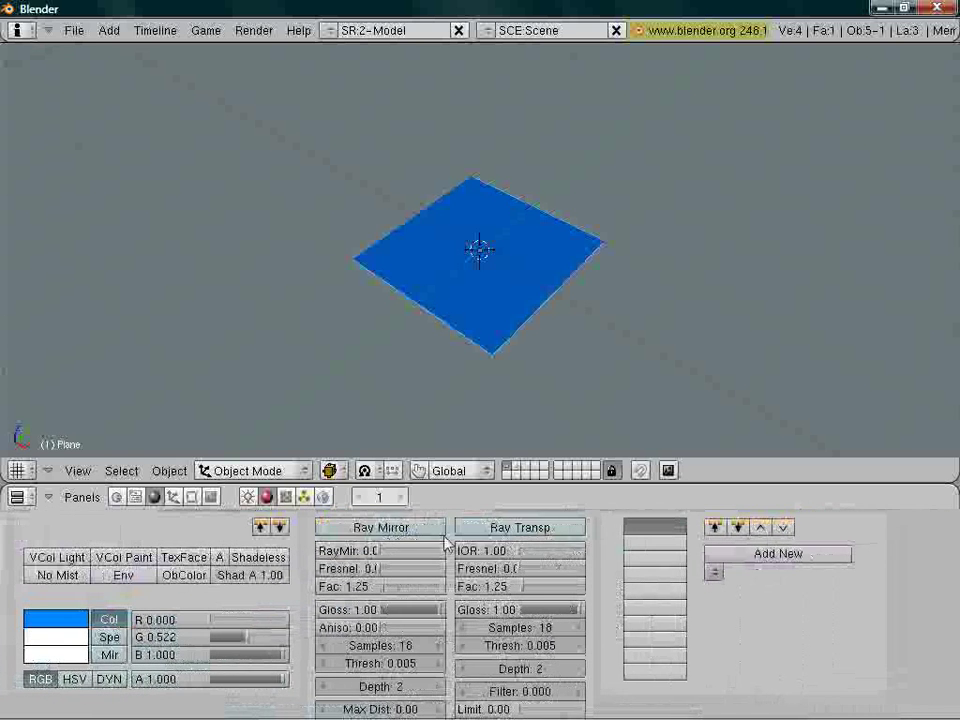
pyautogui.moveTo(509, 470); pyautogui.dragTo(505, 427)
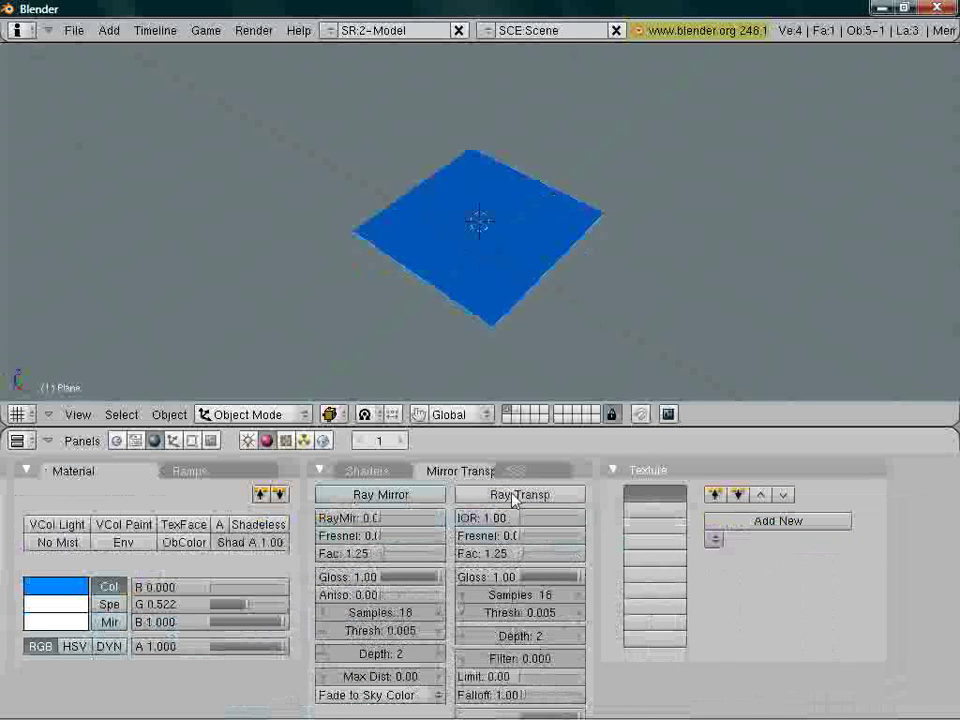
pyautogui.click(514, 495)
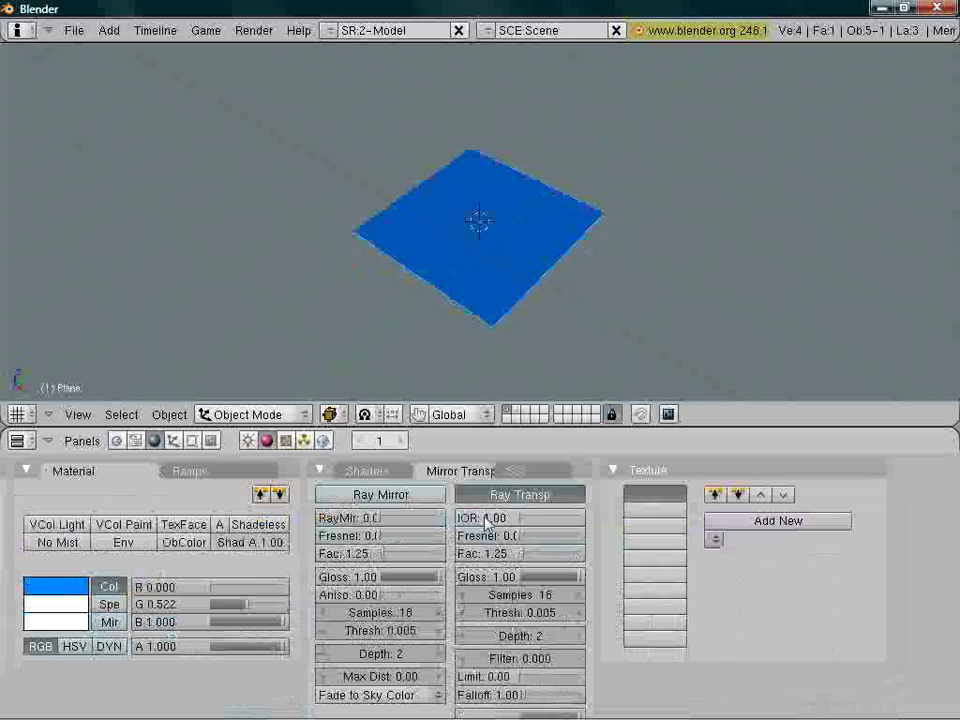
pyautogui.click(485, 518)
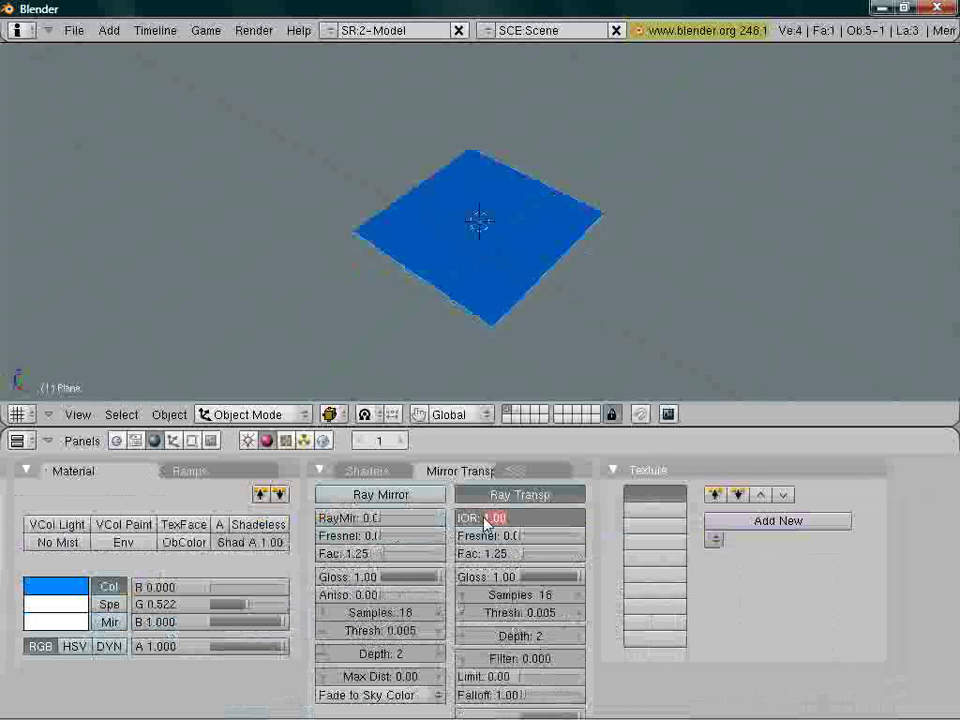
pyautogui.write('1.26')
pyautogui.press('Return')
pyautogui.moveTo(490, 715)
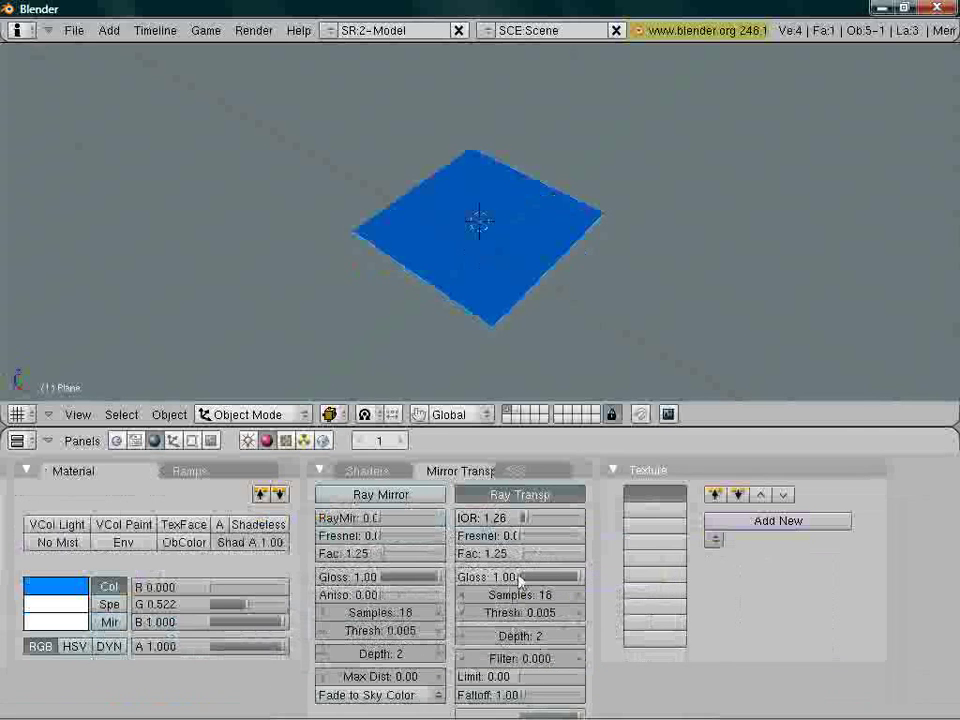
# - Set the plane material's alpha to 0.01, render a test image and close the render window
pyautogui.moveTo(505, 597); pyautogui.dragTo(814, 584, button='middle')
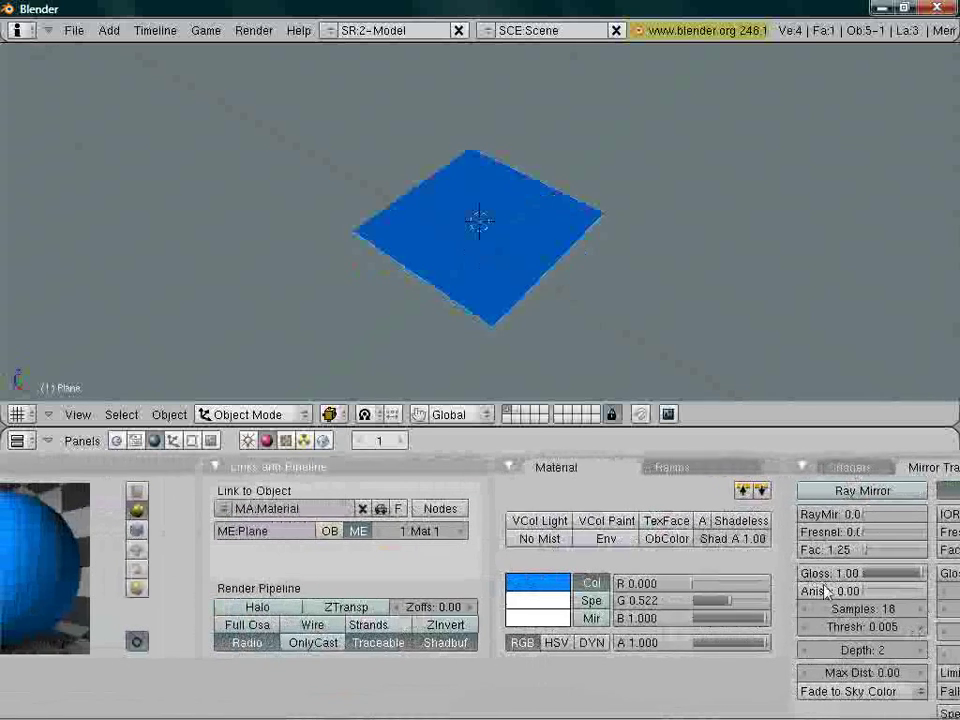
pyautogui.moveTo(674, 615); pyautogui.dragTo(545, 558, button='middle')
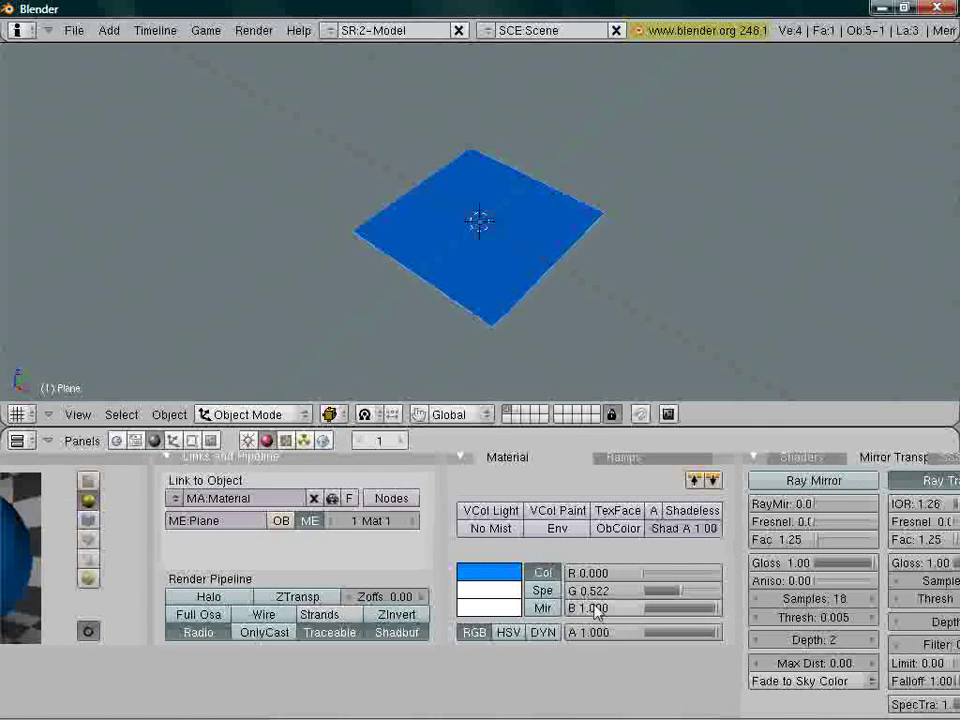
pyautogui.moveTo(630, 637); pyautogui.dragTo(592, 630, button='middle')
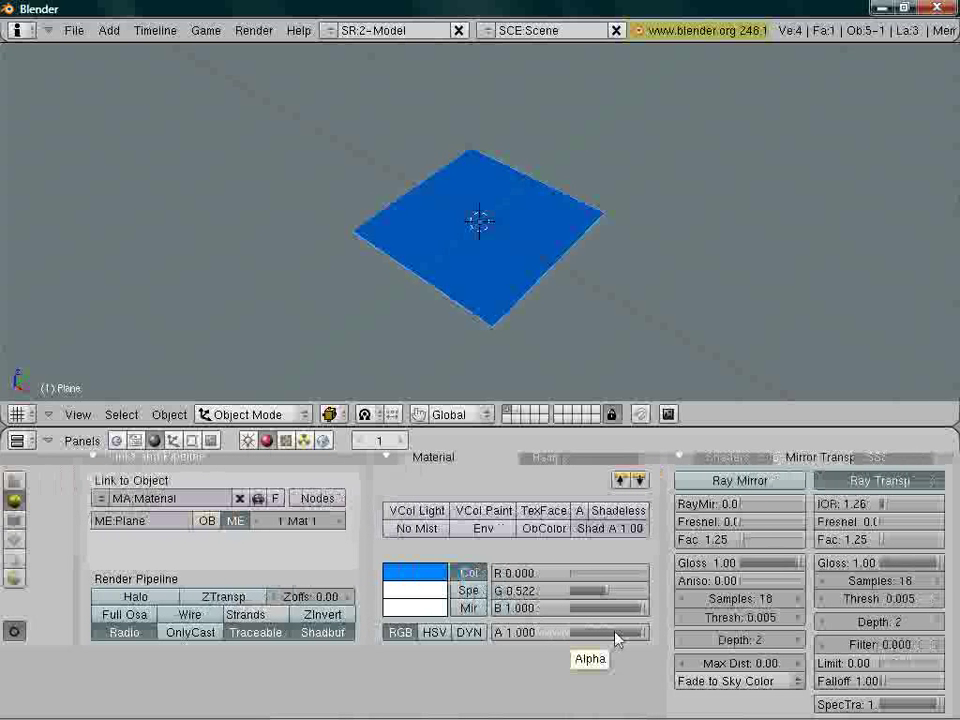
pyautogui.click(526, 641)
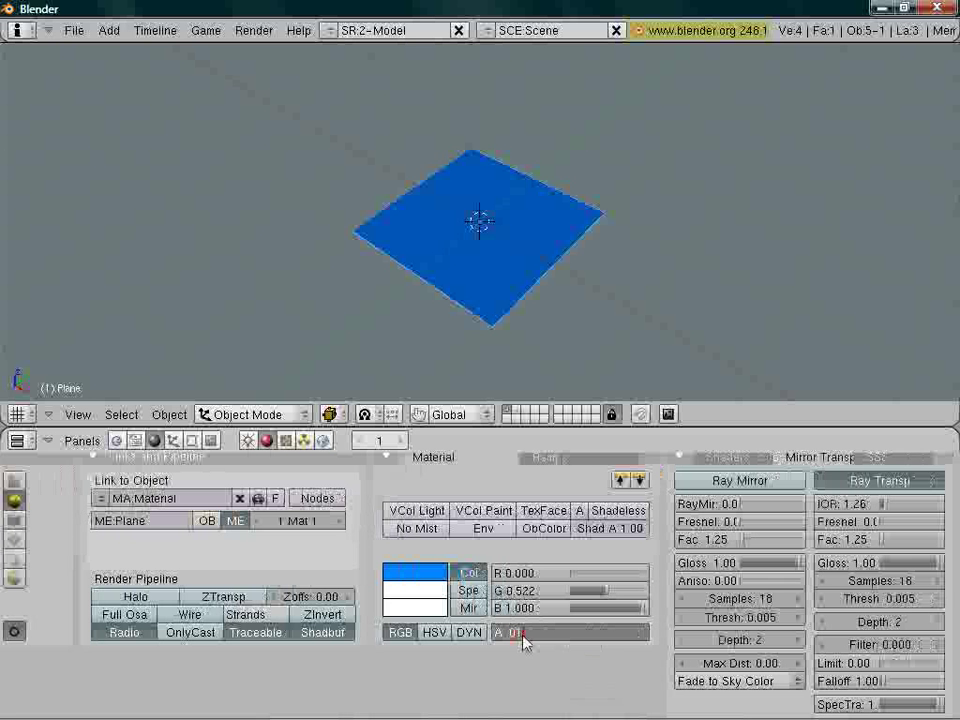
pyautogui.write('0.01')
pyautogui.press('Return')
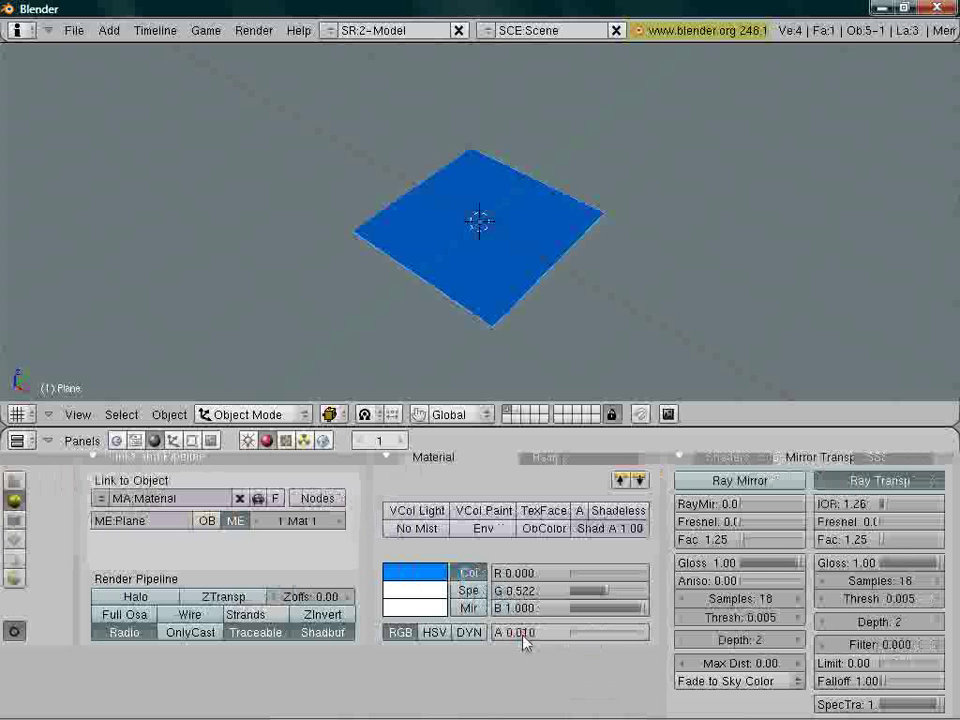
pyautogui.press('F12')
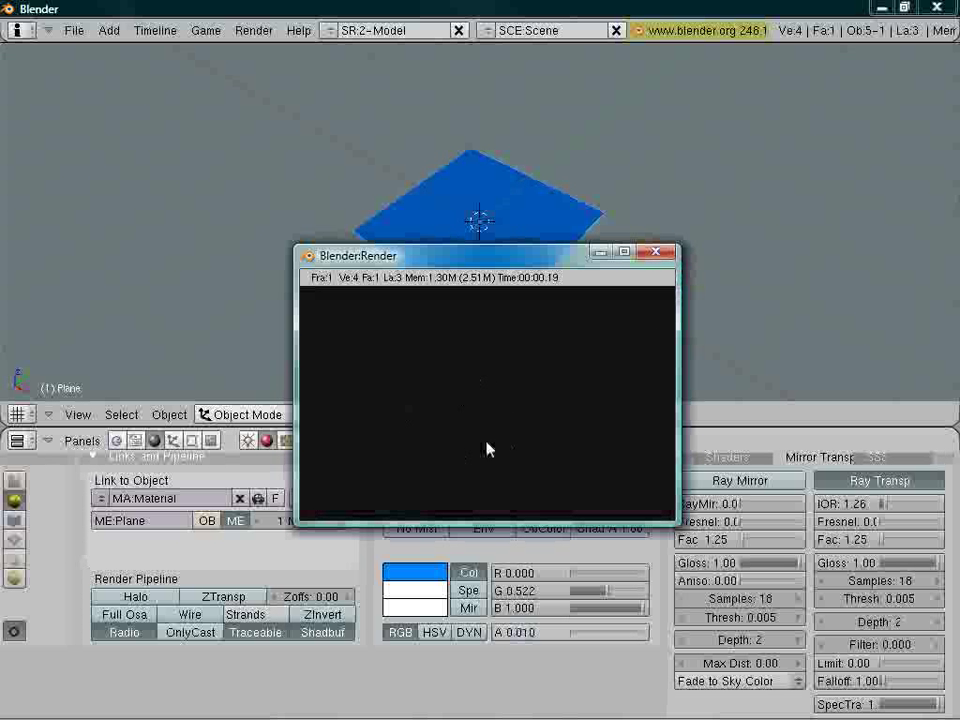
pyautogui.click(670, 258)
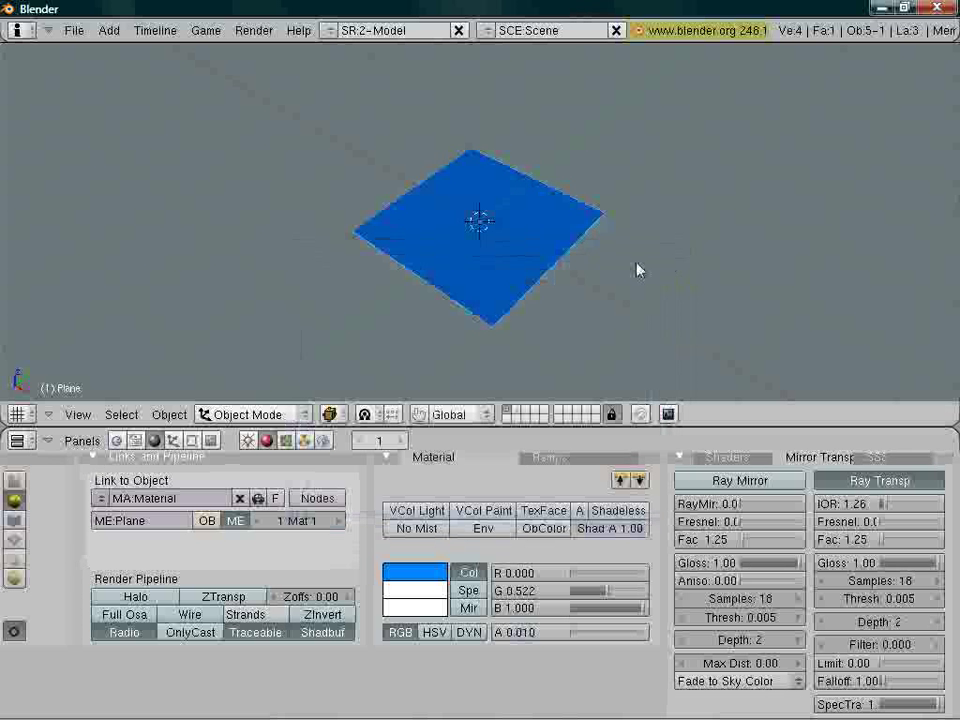
# - Add a monkey mesh at the 3D cursor in top view and return to Object Mode
pyautogui.press('KP_7')
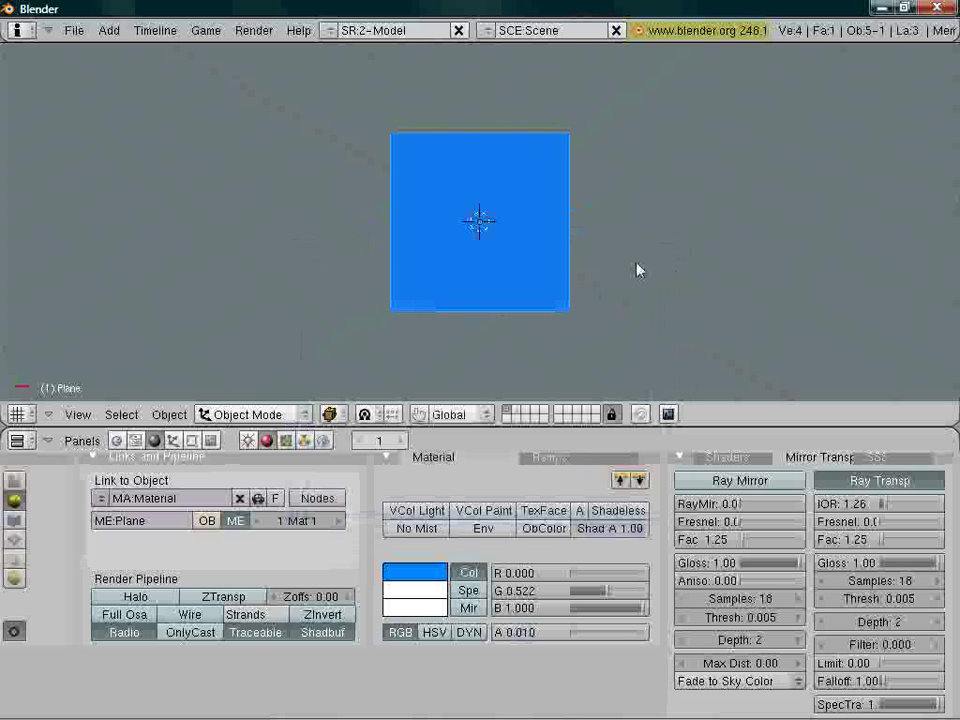
pyautogui.press('space')
pyautogui.moveTo(730, 260)
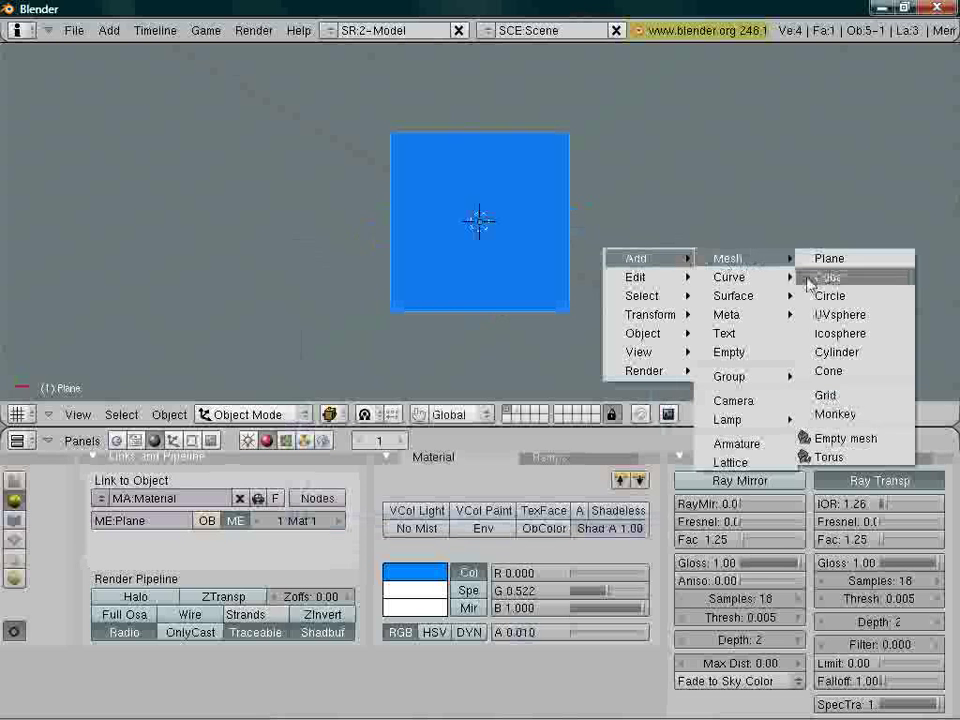
pyautogui.click(843, 414)
pyautogui.moveTo(600, 310); pyautogui.dragTo(474, 320, button='middle')
pyautogui.press('Tab')
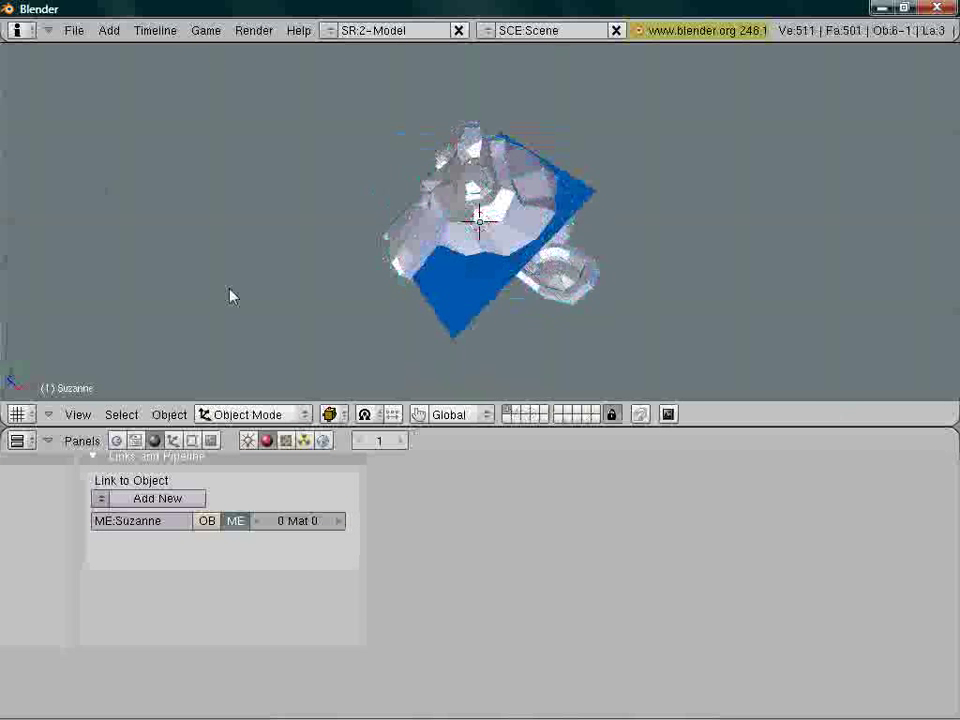
# - Add a Subsurf modifier to the monkey mesh
pyautogui.click(192, 440)
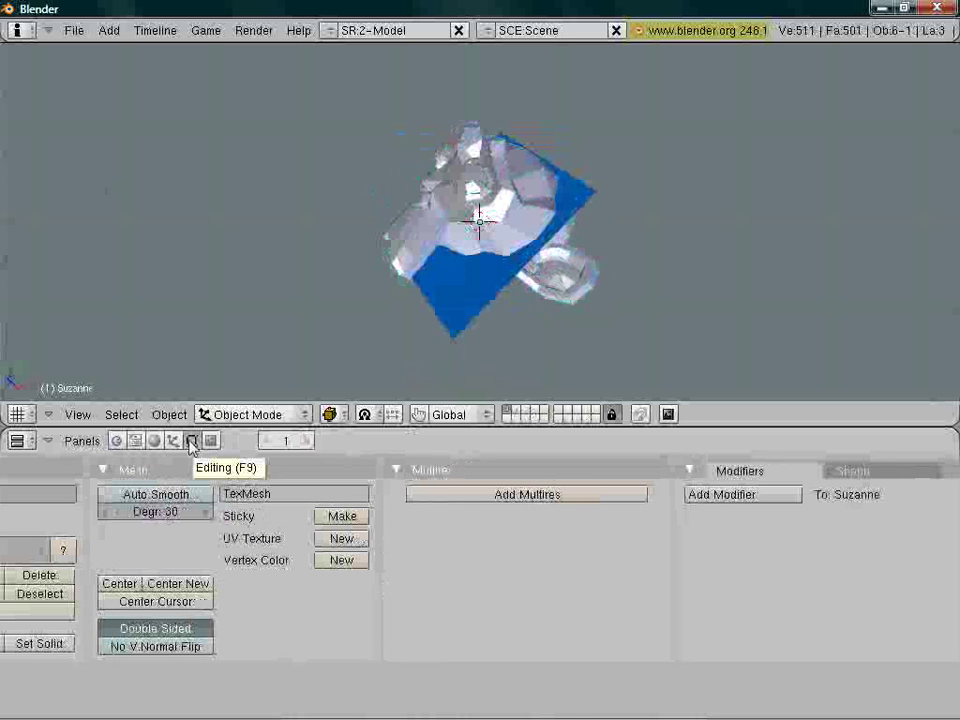
pyautogui.click(717, 497)
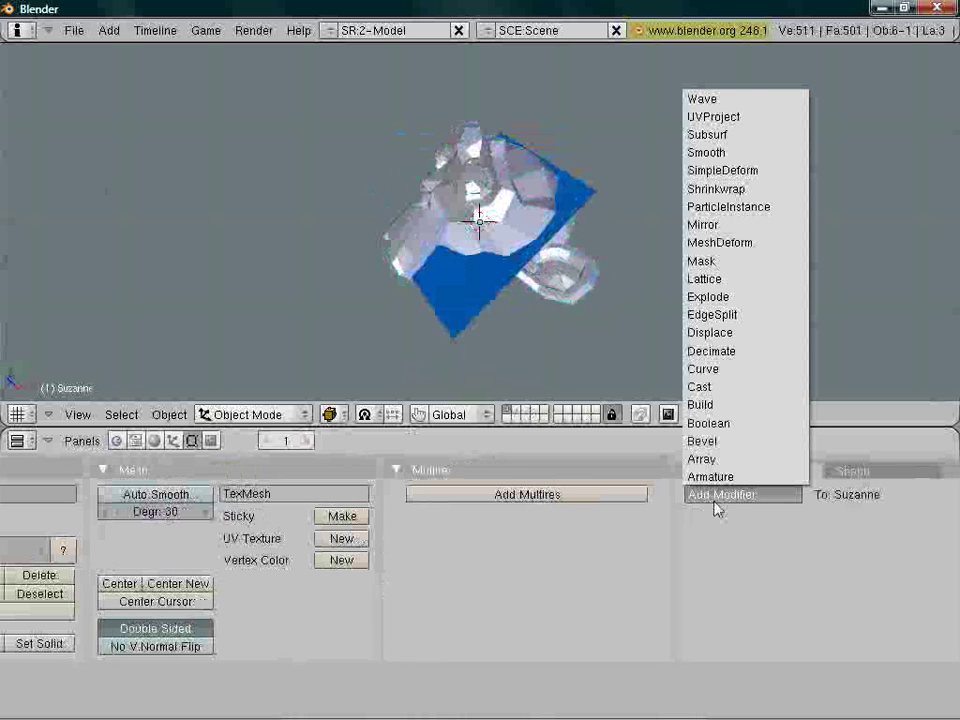
pyautogui.click(716, 134)
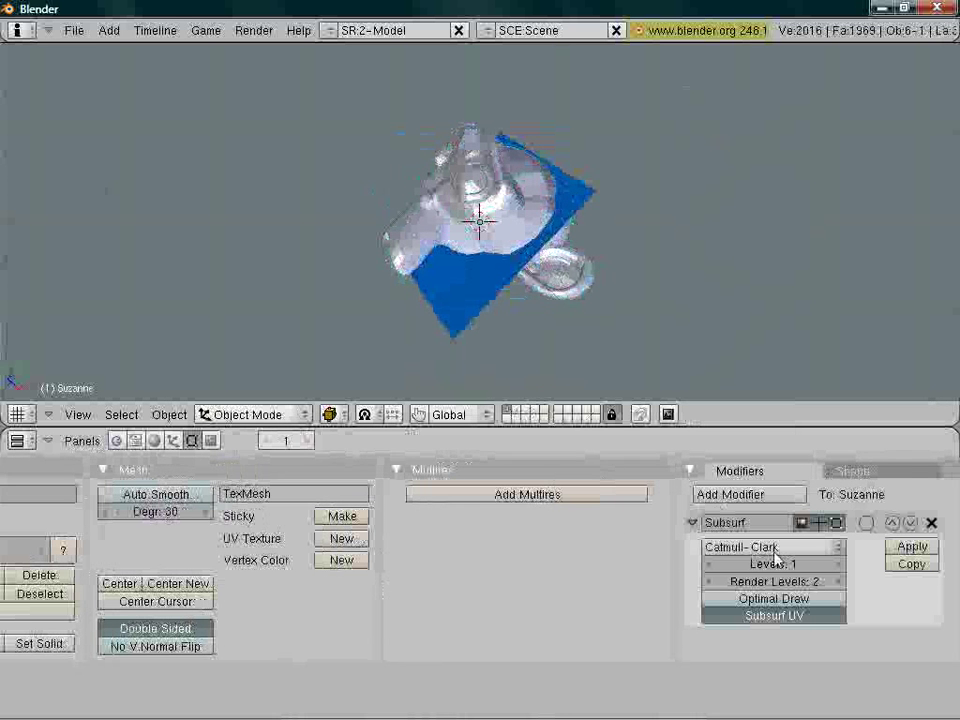
# - Set the monkey's shading to smooth and apply its Subsurf modifier
pyautogui.moveTo(383, 577); pyautogui.dragTo(490, 562, button='middle')
pyautogui.moveTo(140, 576); pyautogui.dragTo(187, 574, button='middle')
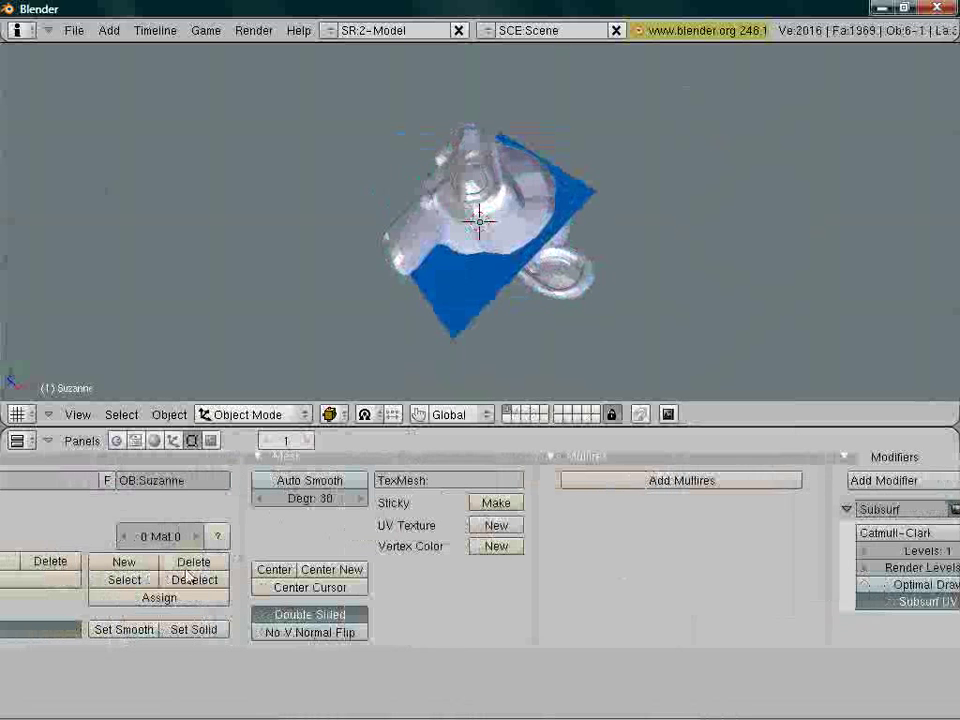
pyautogui.click(125, 632)
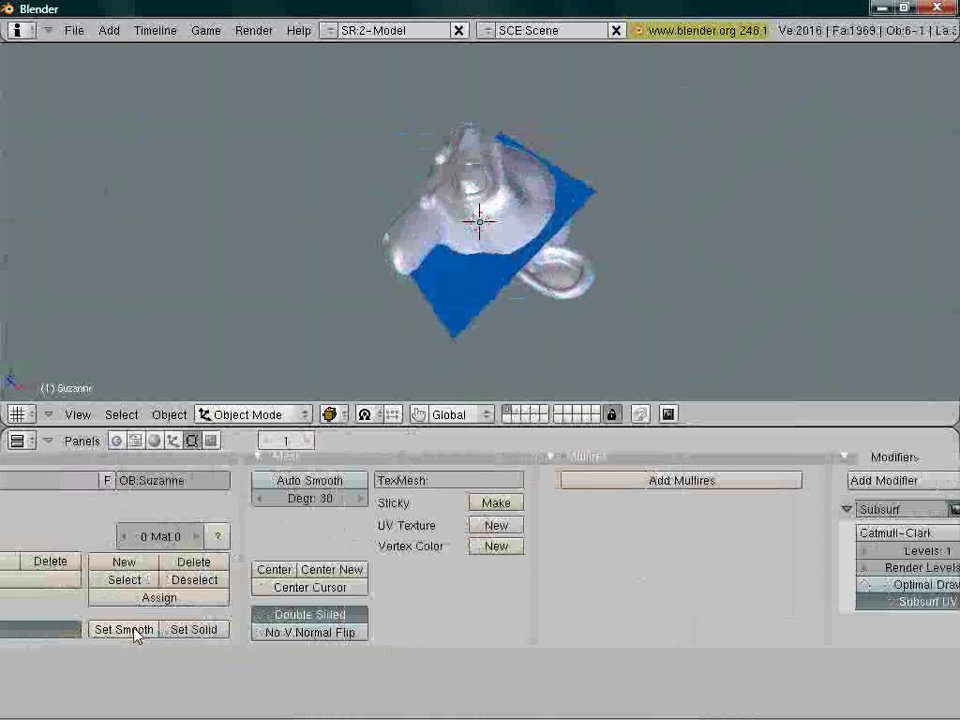
pyautogui.hscroll(4, 585, 568)
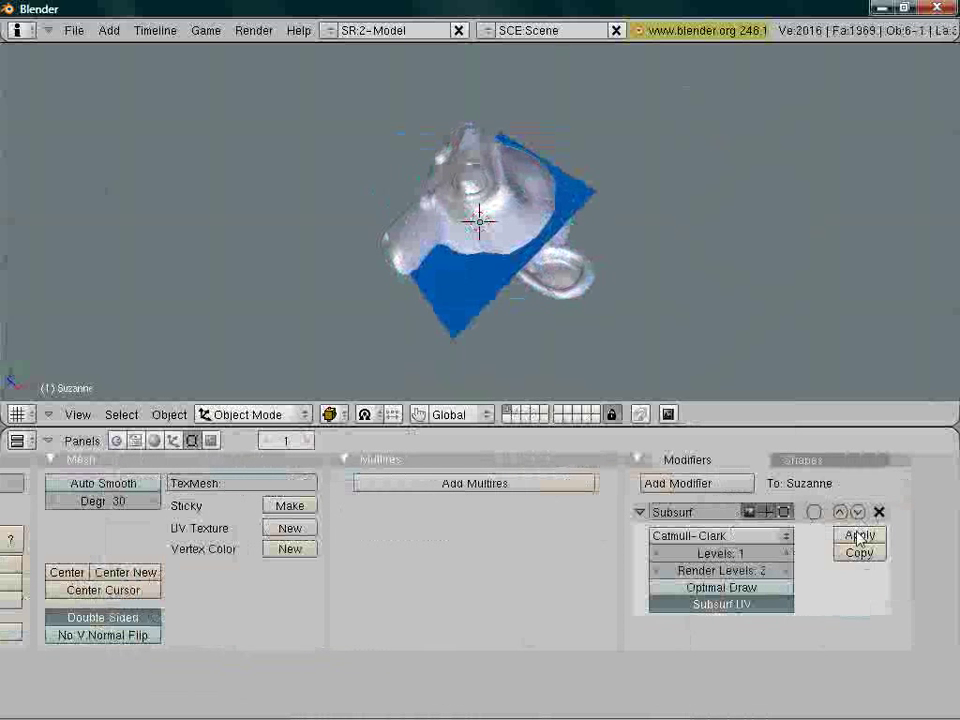
pyautogui.click(858, 535)
# - Move the monkey down the global Z axis by about 0.85 so it sits beneath the plane
pyautogui.moveTo(385, 312); pyautogui.dragTo(545, 211, button='middle')
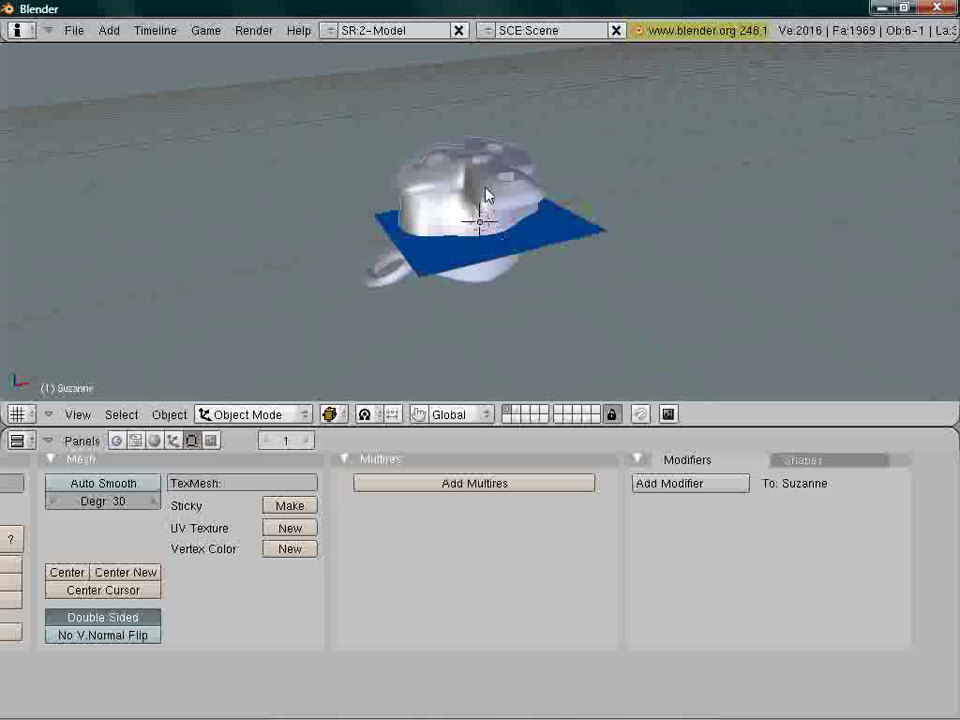
pyautogui.press('g')
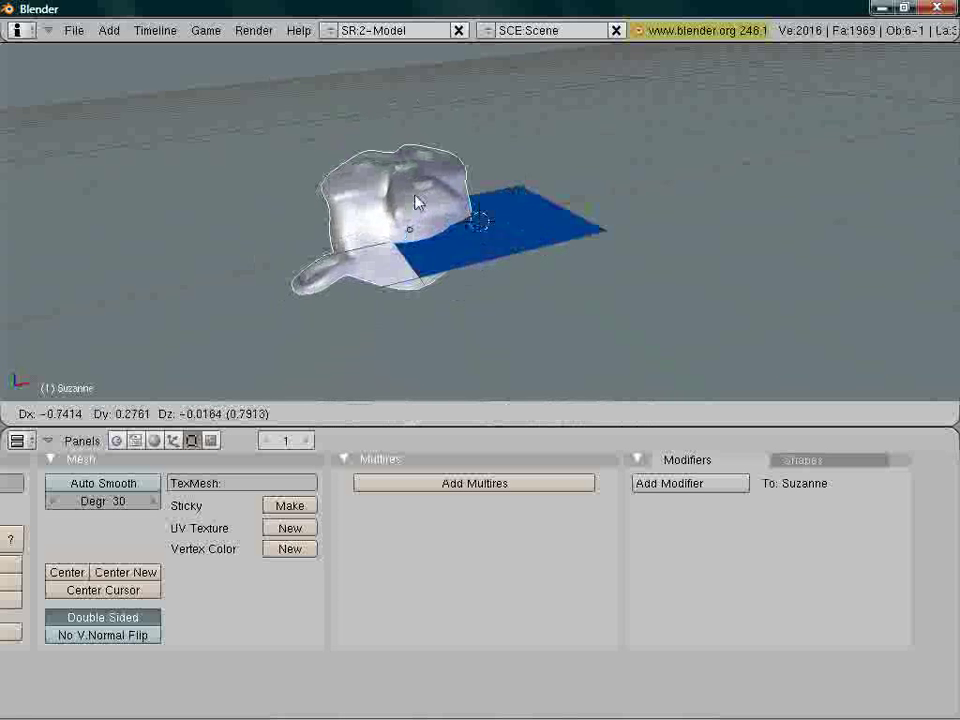
pyautogui.press('z')
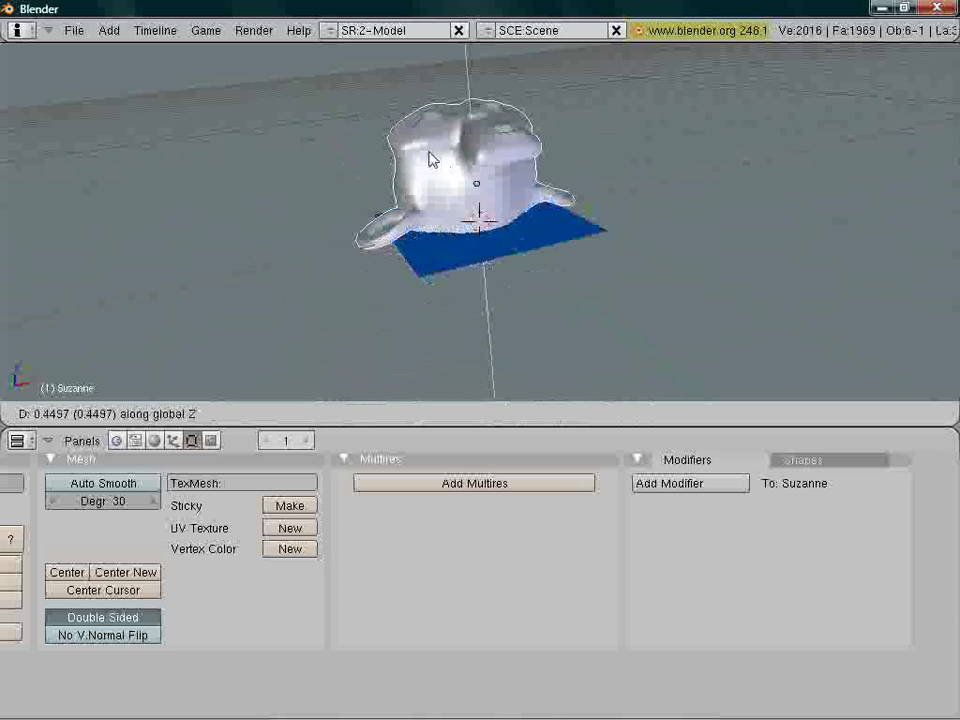
pyautogui.click(445, 270)
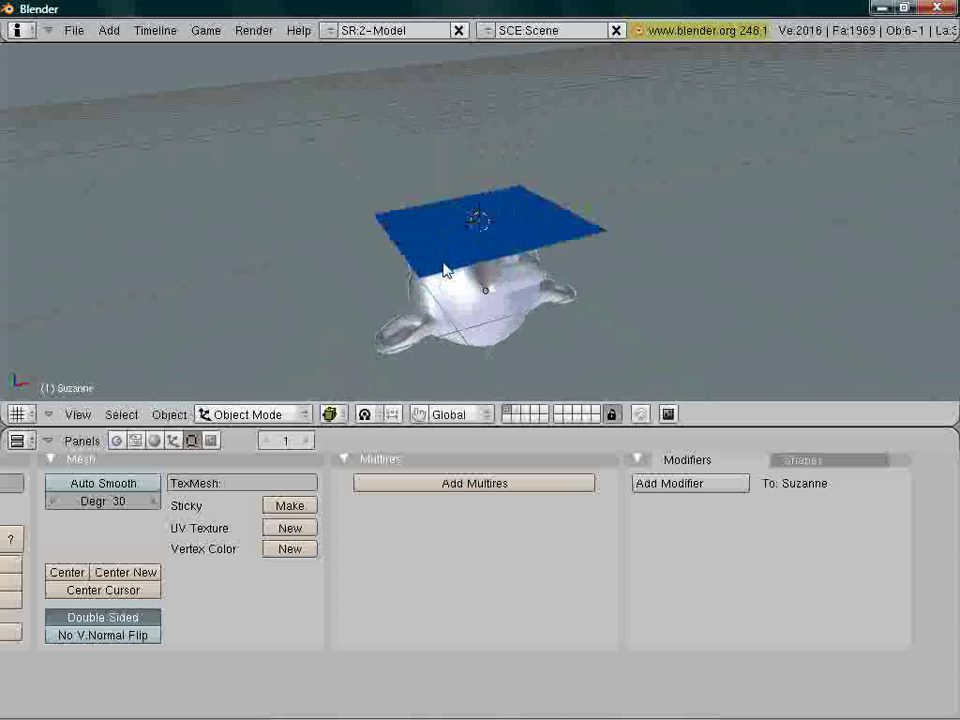
# - Select the blue plane and scale it up uniformly by about 2.56
pyautogui.moveTo(445, 270); pyautogui.dragTo(388, 262, button='middle')
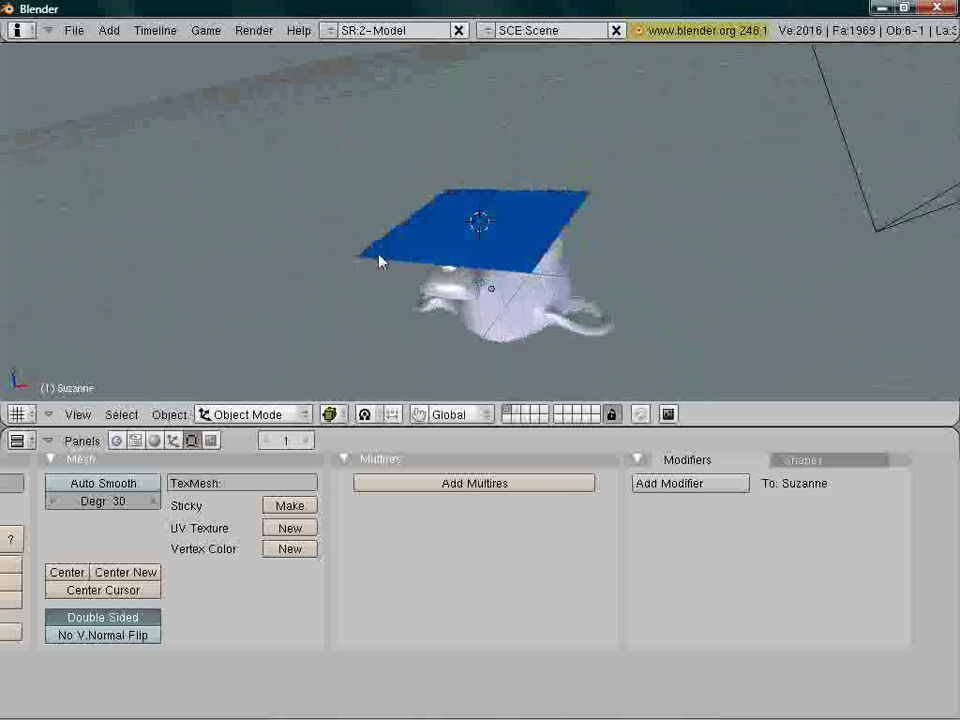
pyautogui.rightClick(380, 262)
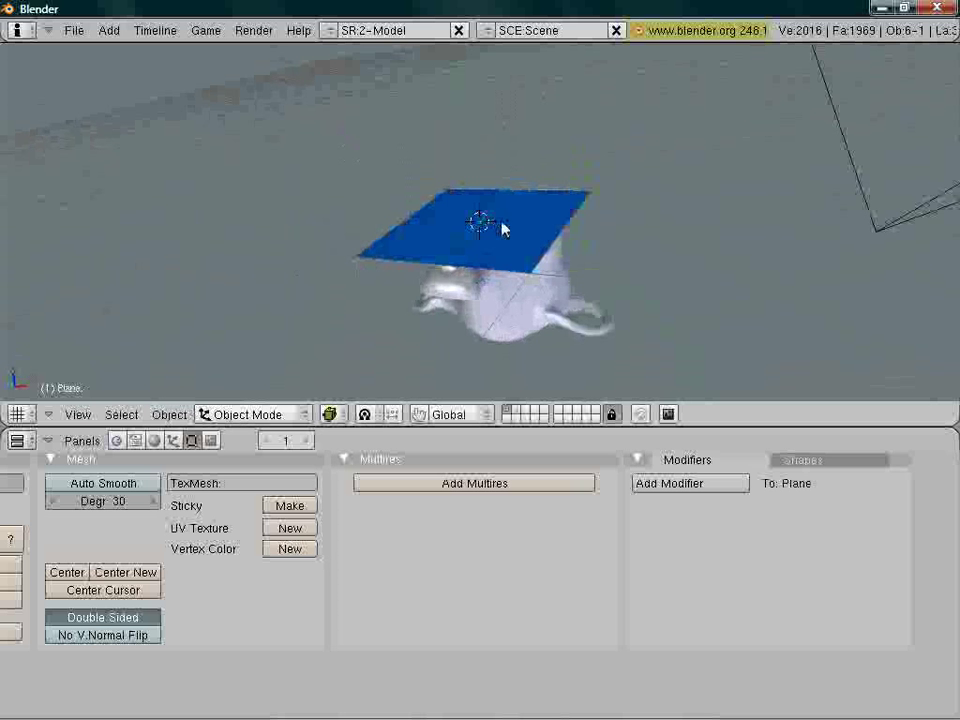
pyautogui.press('s')
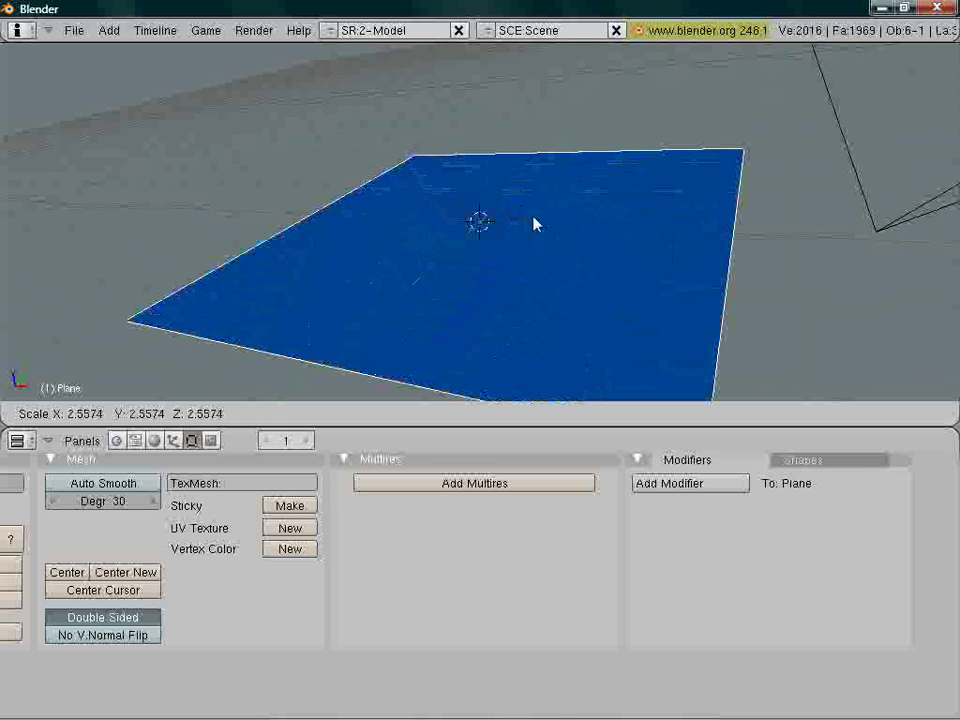
pyautogui.click(533, 217)
# - Render a test image of the monkey beneath the enlarged plane and close the render window
pyautogui.moveTo(532, 217); pyautogui.dragTo(420, 244, button='middle')
pyautogui.moveTo(316, 221); pyautogui.dragTo(356, 189, button='middle')
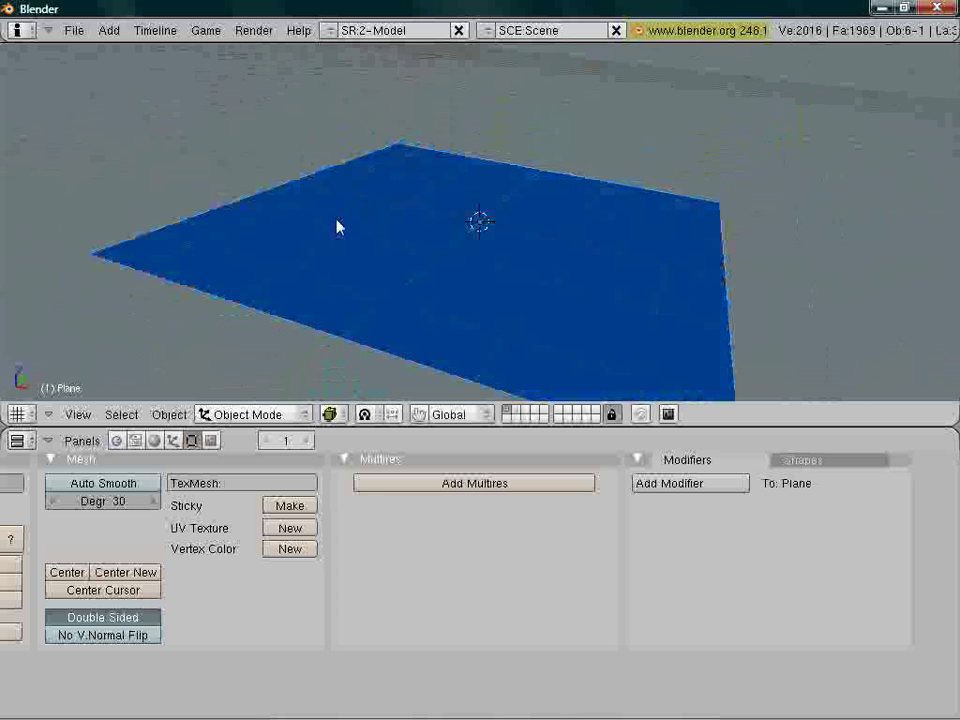
pyautogui.moveTo(261, 525); pyautogui.dragTo(393, 462, button='middle')
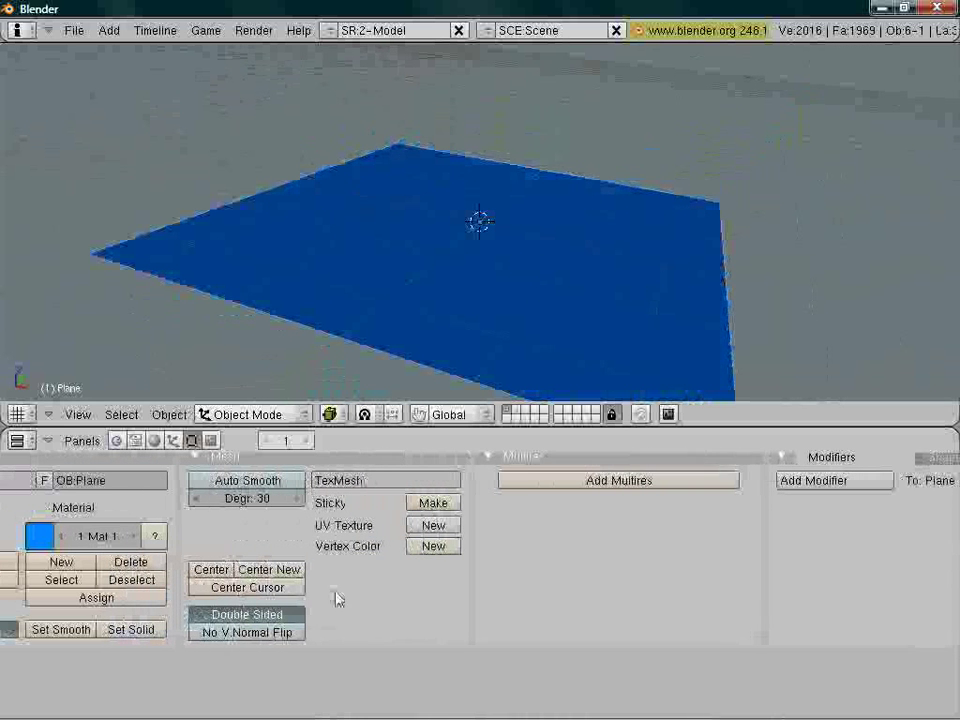
pyautogui.click(211, 441)
pyautogui.moveTo(221, 486); pyautogui.dragTo(415, 454, button='middle')
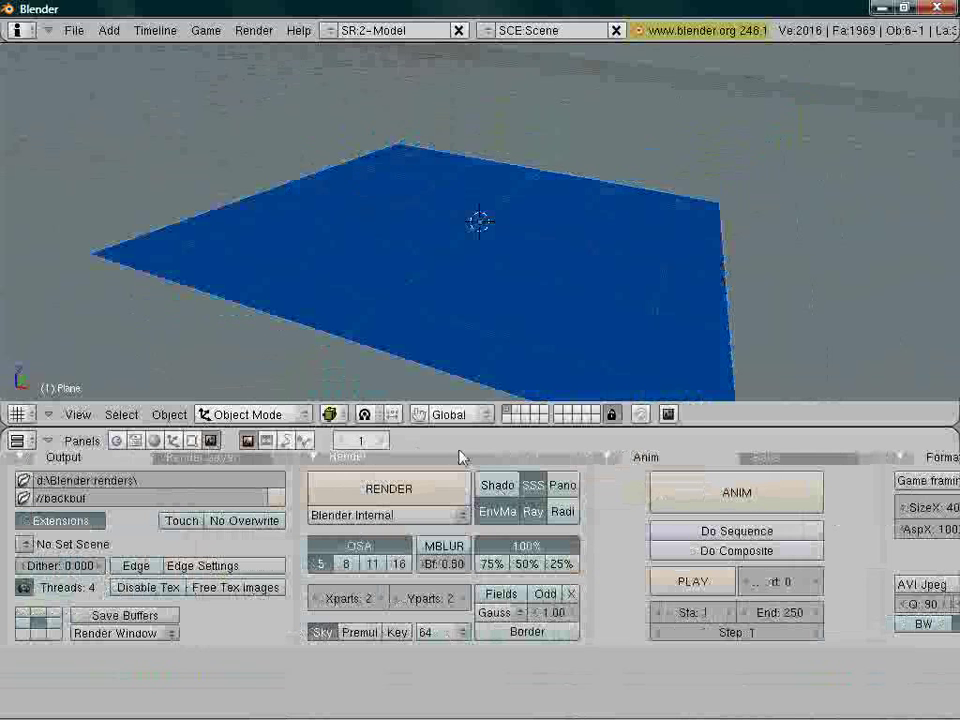
pyautogui.press('F12')
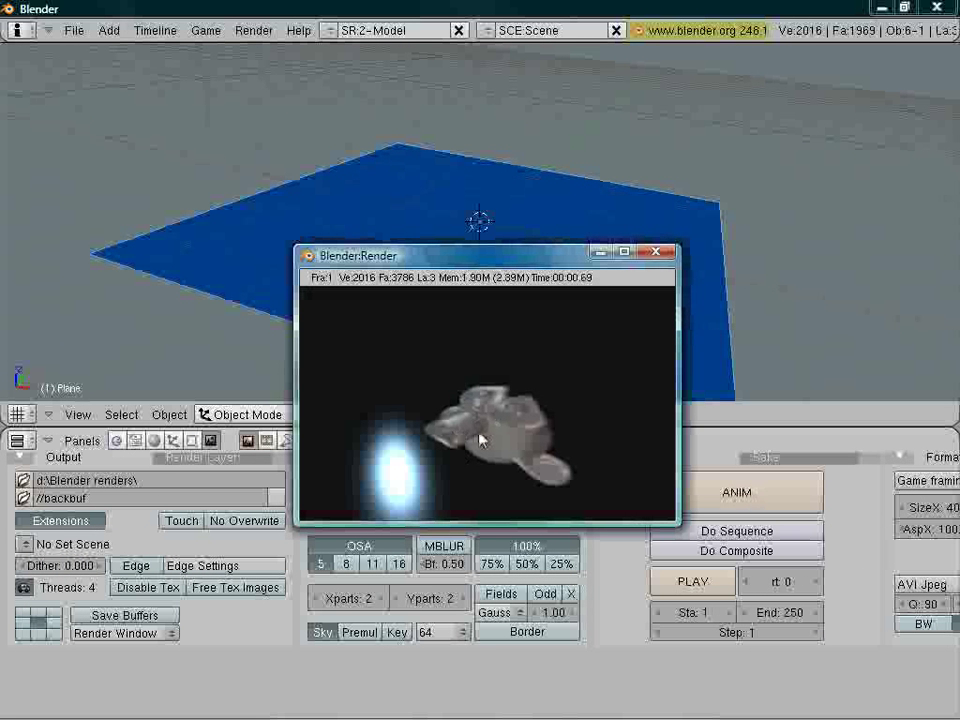
pyautogui.click(654, 253)
# - Change the plane material's colour to light blue (R 0.611, G 0.814, B 1.000) and display its shader settings
pyautogui.moveTo(439, 246); pyautogui.dragTo(377, 186, button='middle')
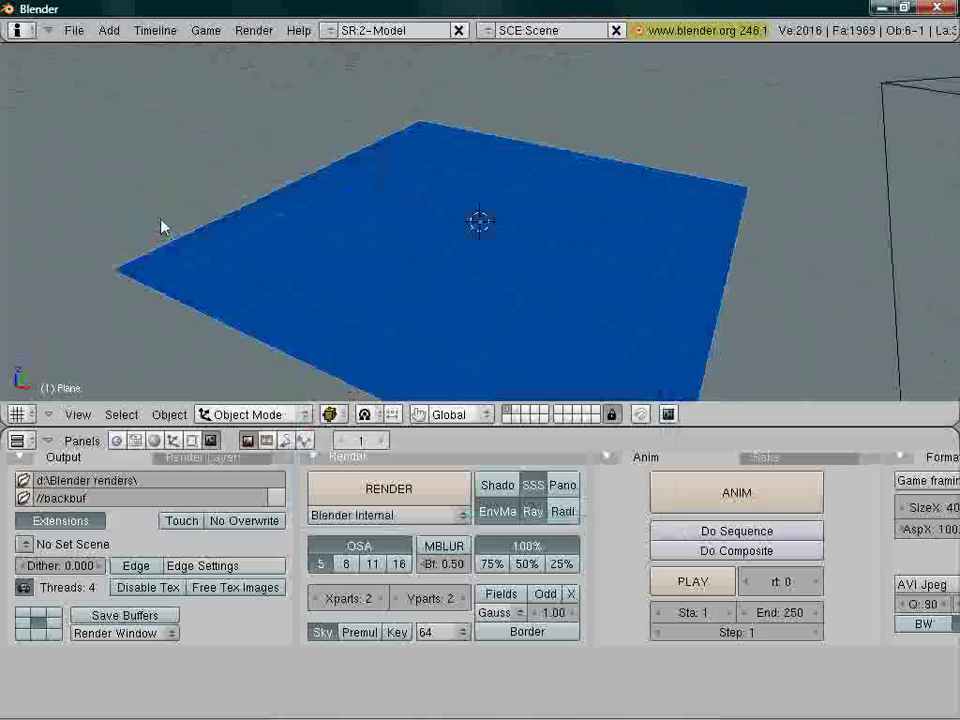
pyautogui.press('F5')
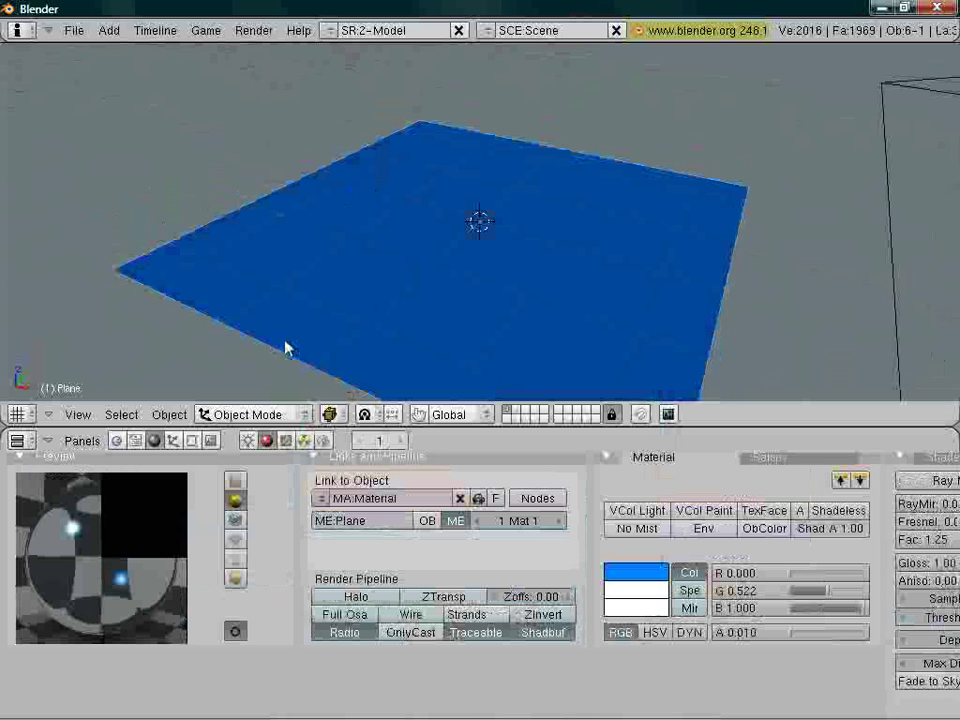
pyautogui.moveTo(604, 508); pyautogui.dragTo(549, 507, button='middle')
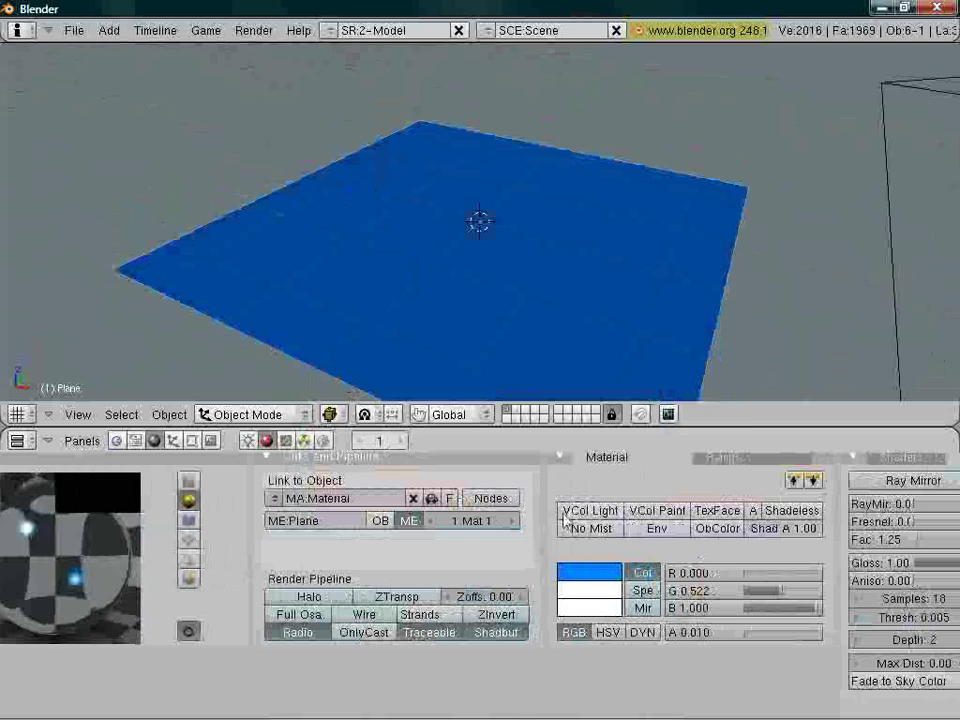
pyautogui.click(612, 573)
pyautogui.moveTo(710, 453); pyautogui.dragTo(738, 480)
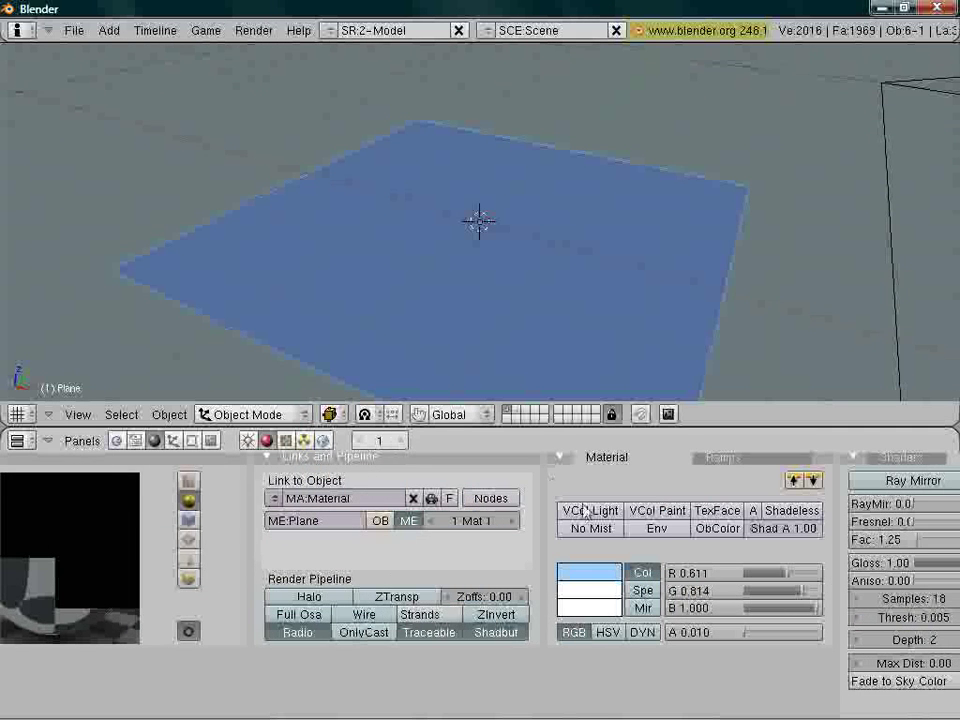
pyautogui.moveTo(863, 498); pyautogui.dragTo(725, 511, button='middle')
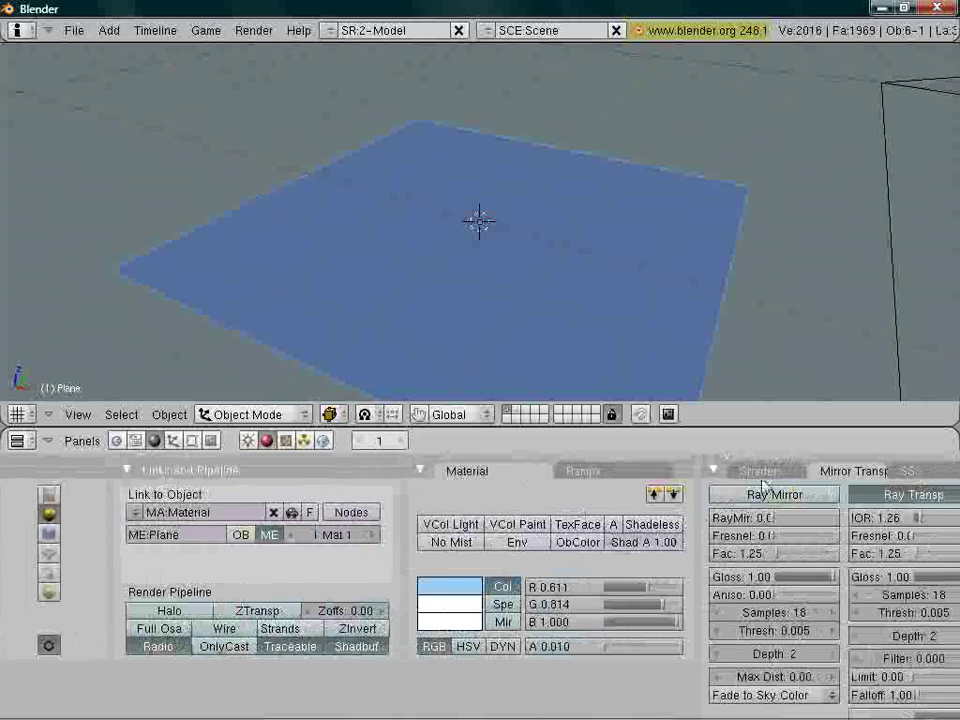
pyautogui.click(760, 471)
pyautogui.moveTo(894, 553)
pyautogui.mouseDown()
pyautogui.moveTo(874, 553)
pyautogui.moveTo(891, 567)
pyautogui.mouseUp()
pyautogui.moveTo(784, 514); pyautogui.dragTo(868, 499, button='middle')
# - Add a new texture to the plane's material and set its type to Clouds
pyautogui.moveTo(336, 456); pyautogui.dragTo(536, 457, button='middle')
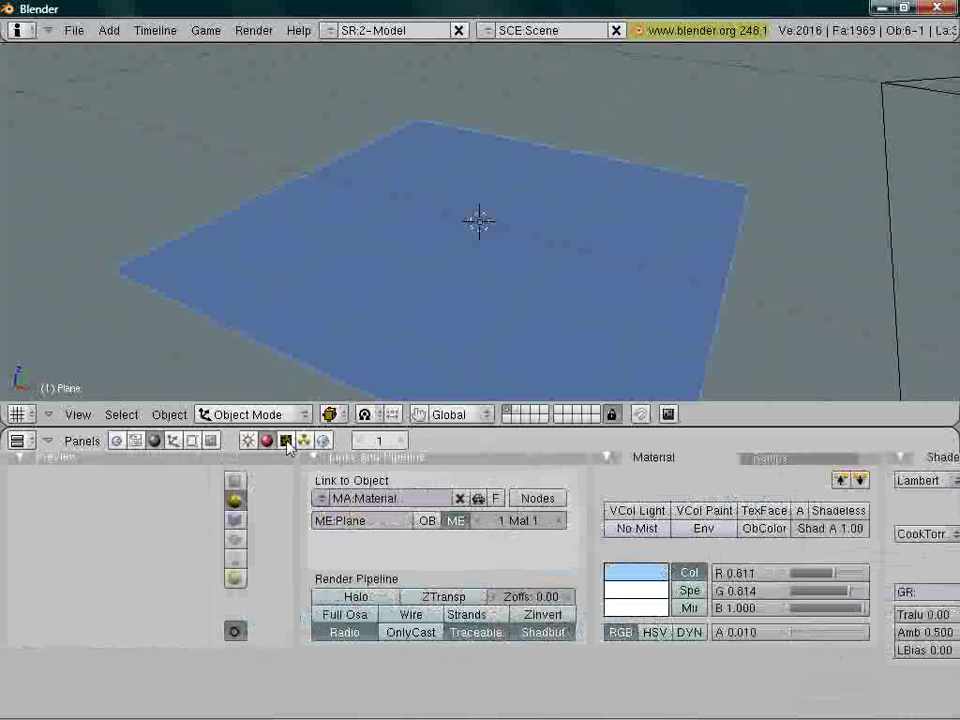
pyautogui.click(286, 441)
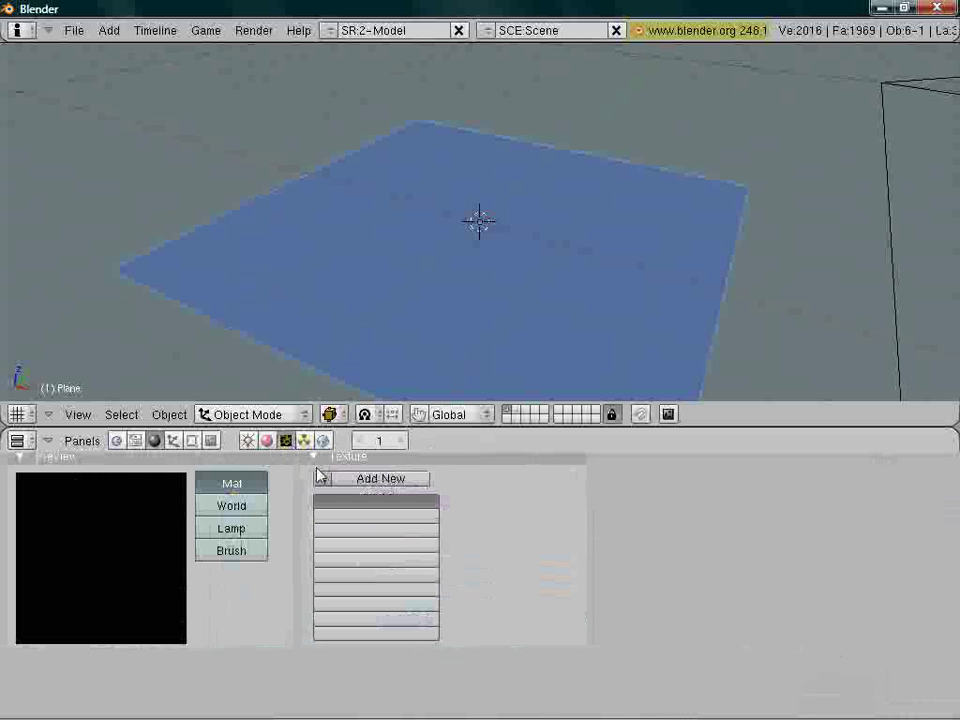
pyautogui.click(357, 479)
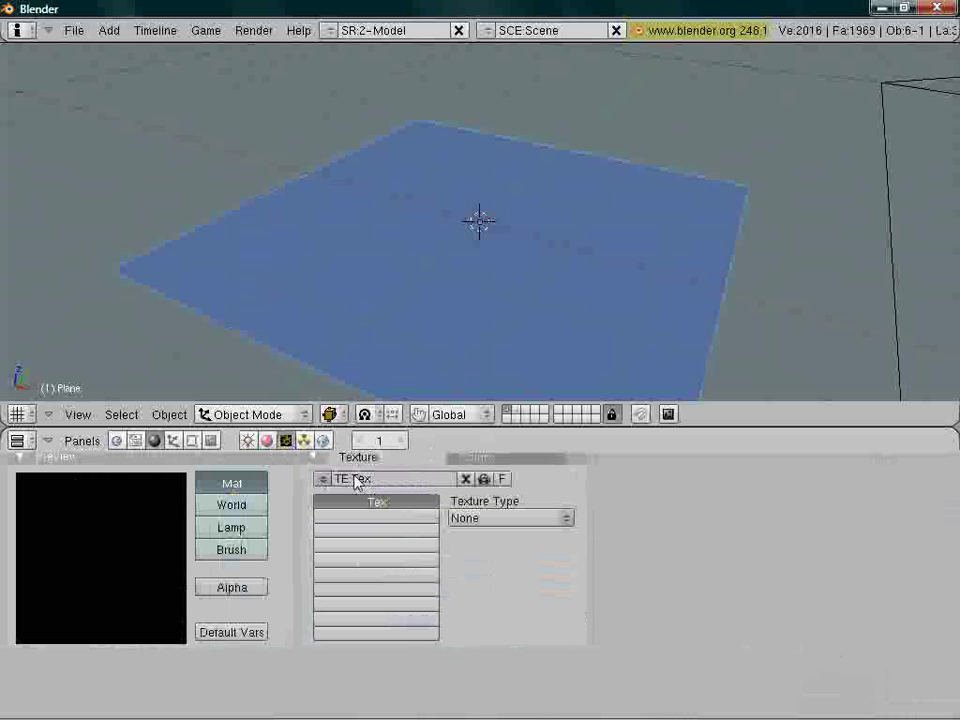
pyautogui.click(499, 521)
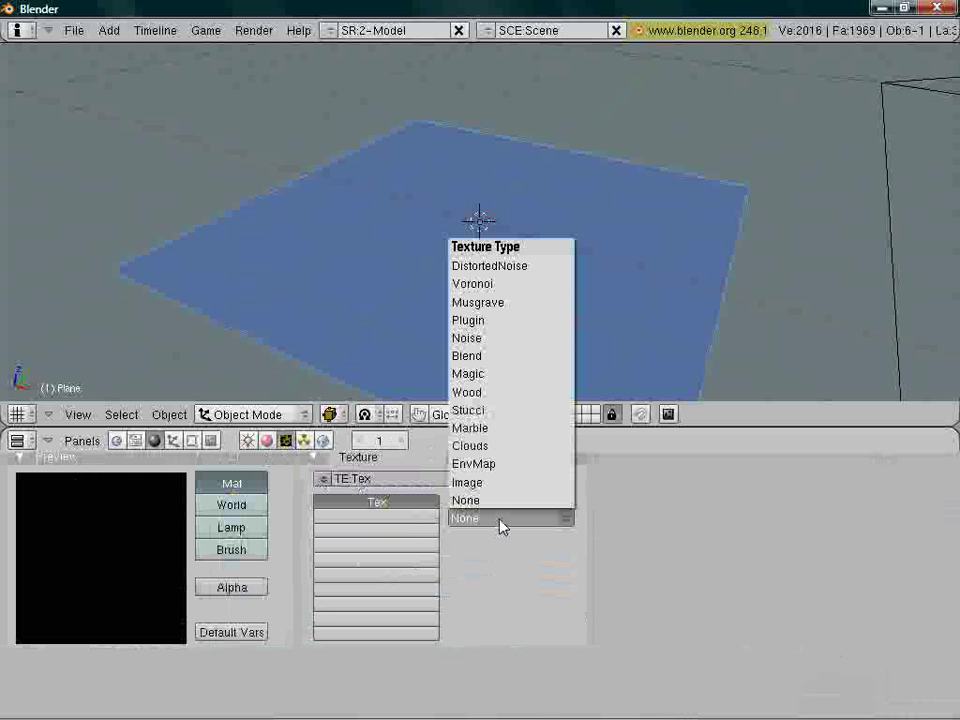
pyautogui.click(511, 453)
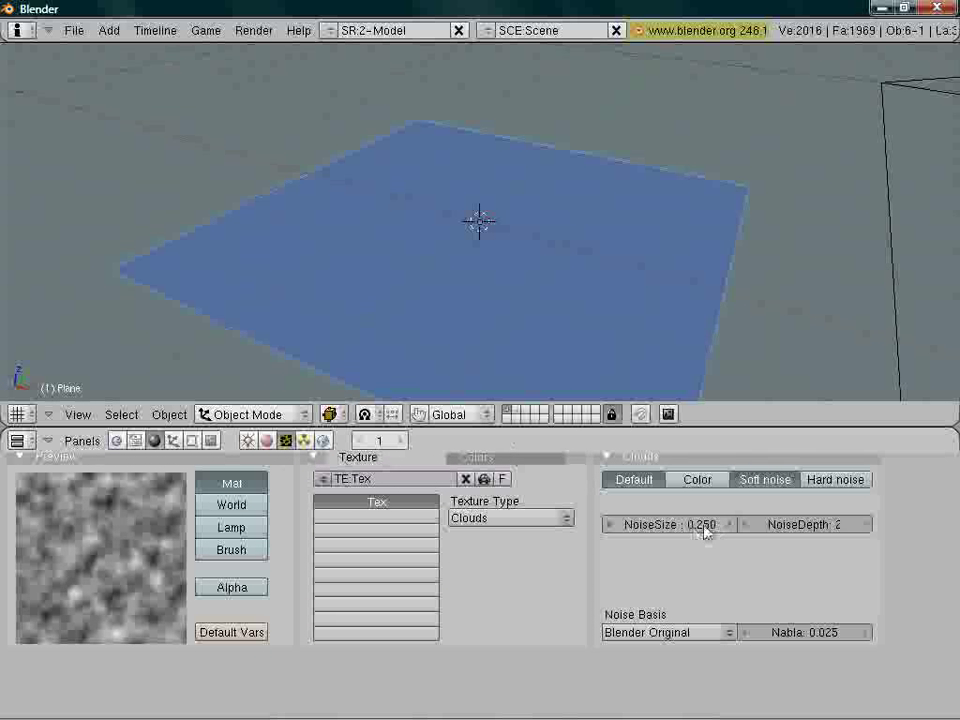
# - Map the clouds texture to the plane material's normals (Nor) instead of its colour
pyautogui.click(266, 442)
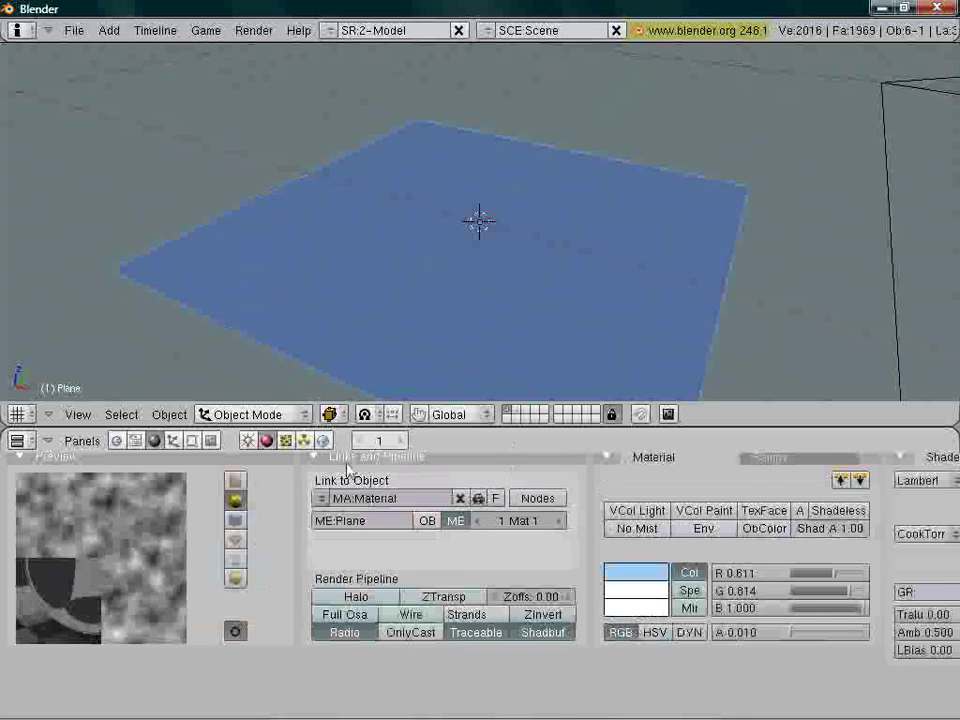
pyautogui.moveTo(765, 488); pyautogui.dragTo(320, 508, button='middle')
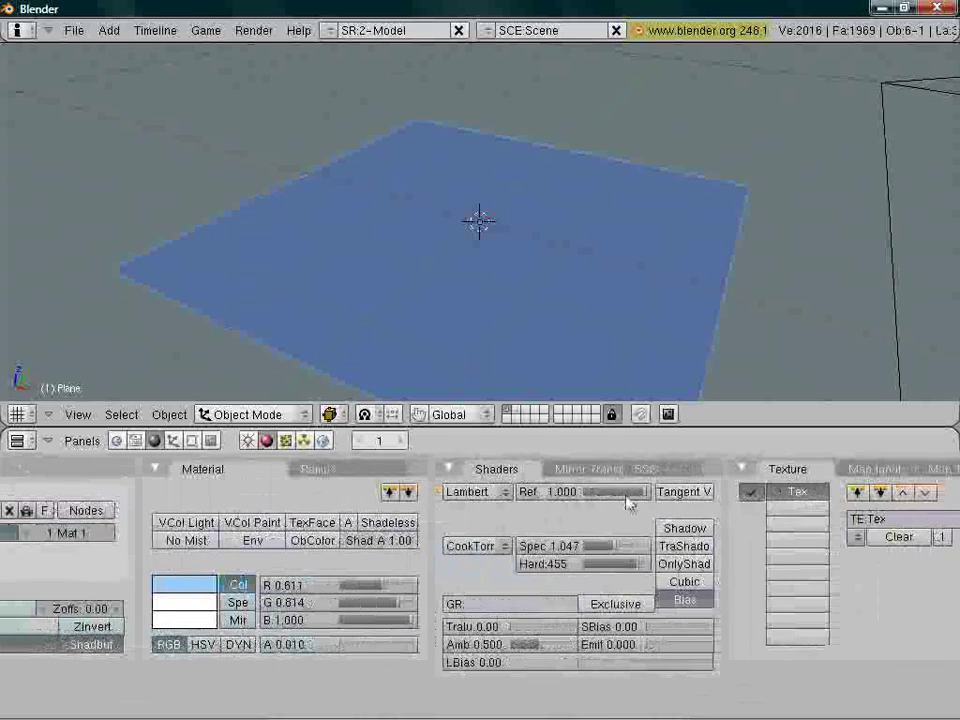
pyautogui.moveTo(628, 508); pyautogui.dragTo(441, 508, button='middle')
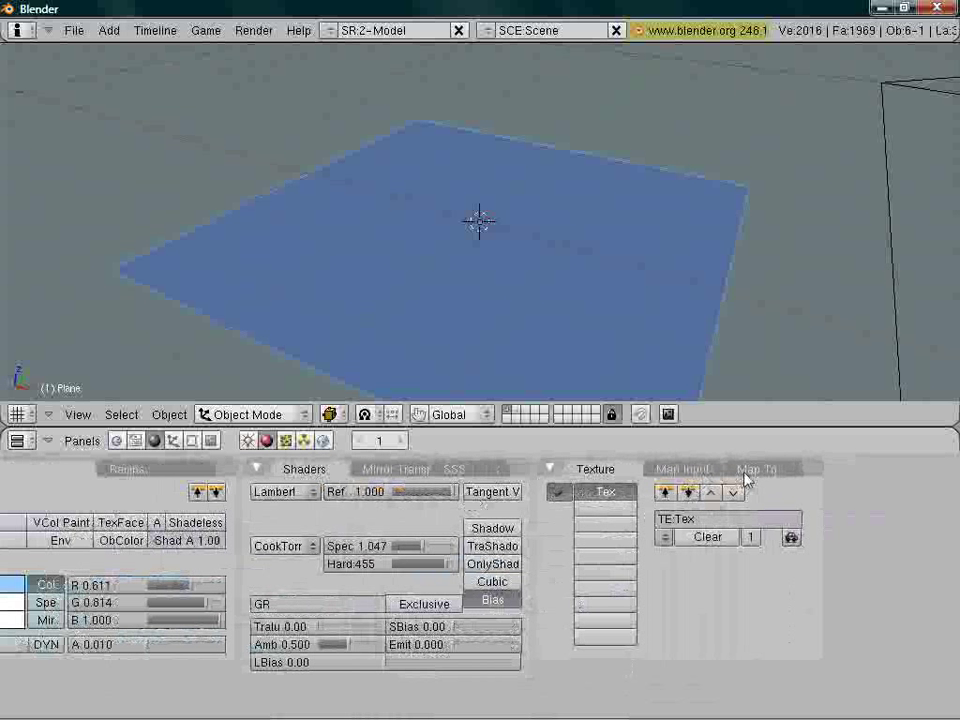
pyautogui.click(750, 470)
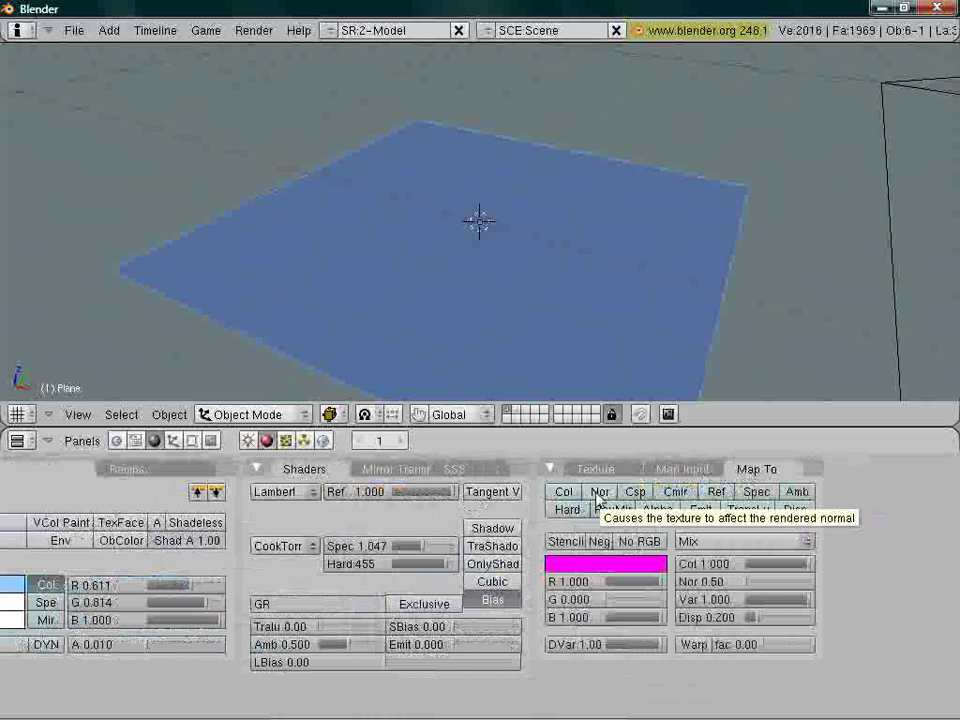
pyautogui.click(599, 493)
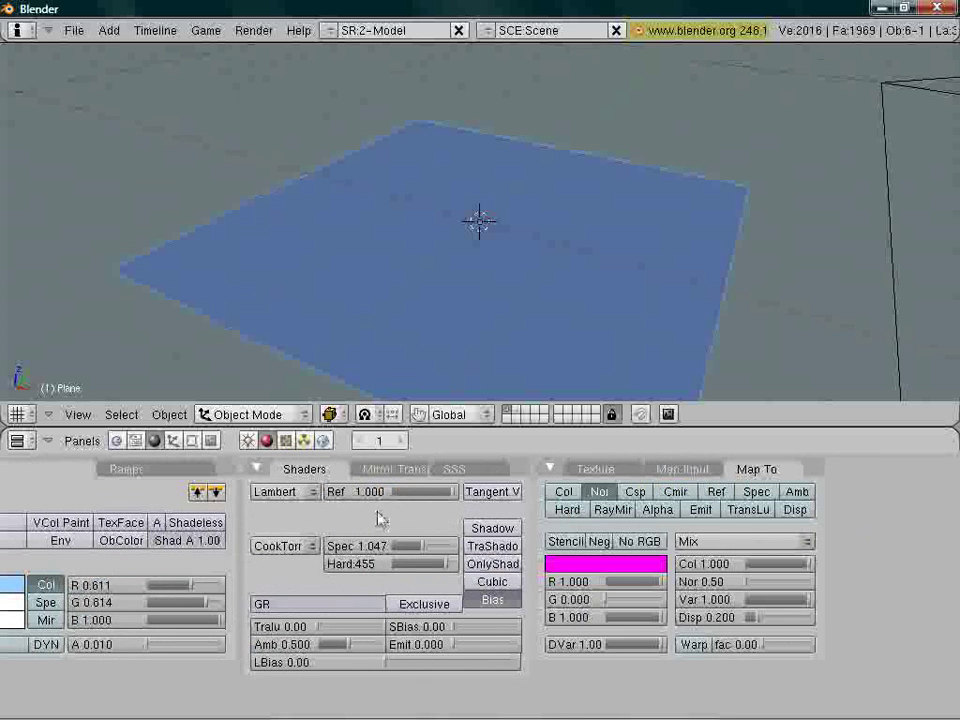
# - Render a test image of the plane with its clouds texture and close the render window
pyautogui.moveTo(379, 519); pyautogui.dragTo(957, 477, button='middle')
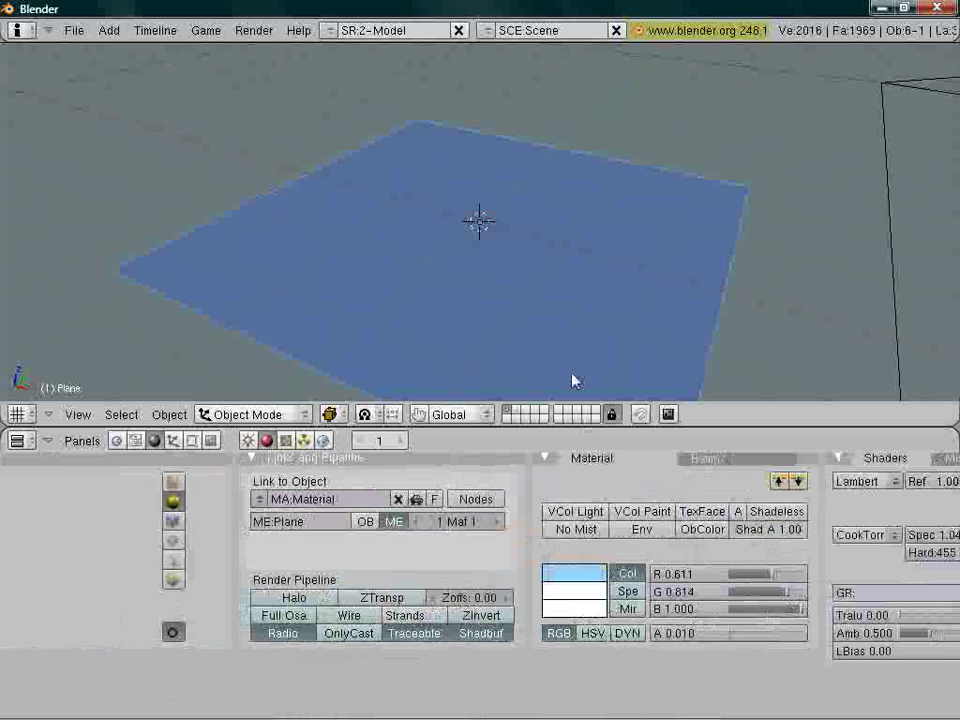
pyautogui.press('F12')
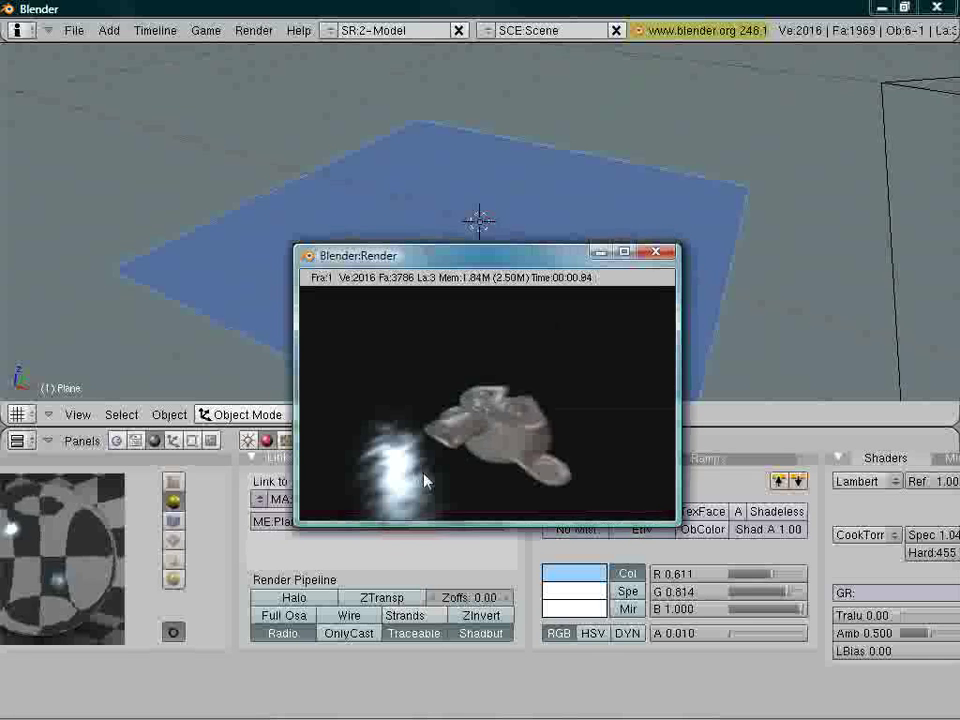
pyautogui.click(656, 252)
pyautogui.moveTo(874, 531); pyautogui.dragTo(458, 540, button='middle')
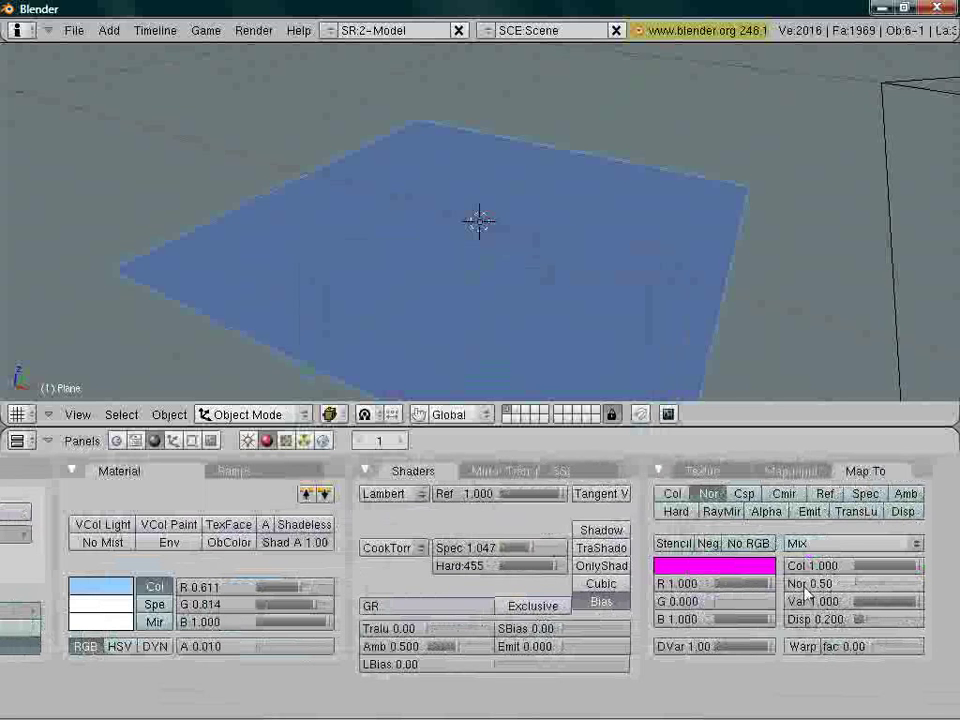
# - Raise the clouds texture's Nor value to 1.88 and render a test image, closing the render window after viewing
pyautogui.moveTo(820, 592); pyautogui.dragTo(750, 565, button='middle')
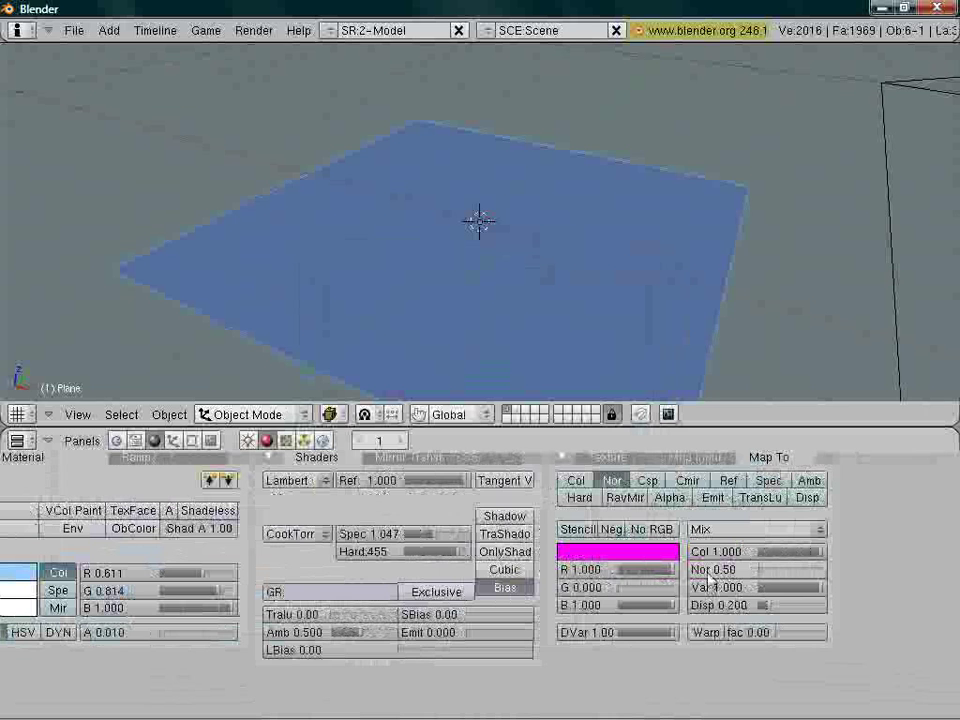
pyautogui.moveTo(761, 579); pyautogui.dragTo(767, 579)
pyautogui.press('F12')
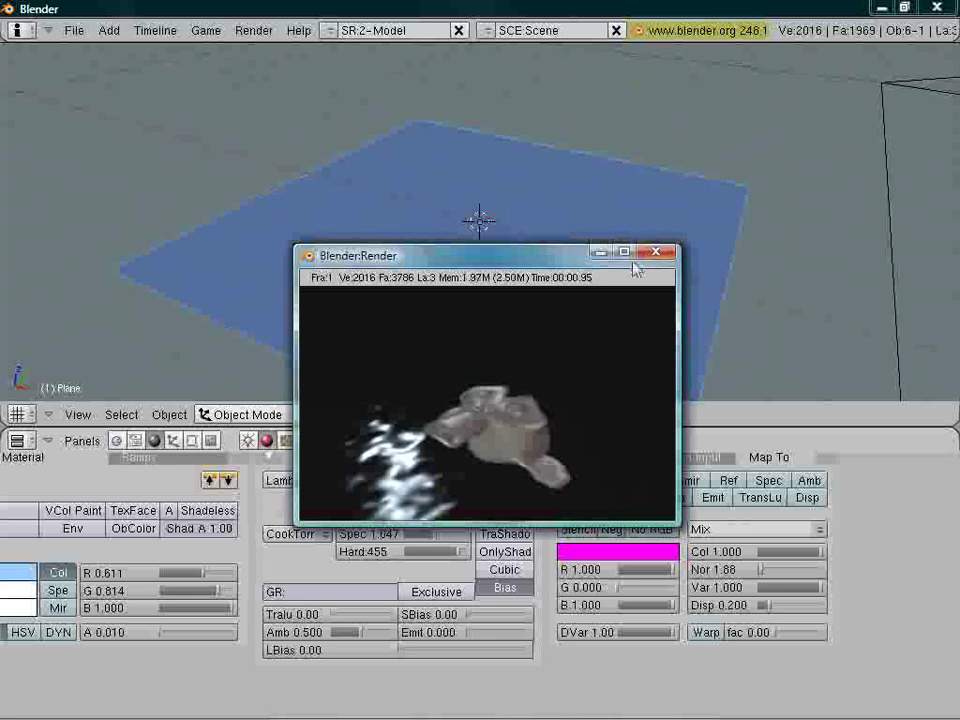
pyautogui.click(655, 253)
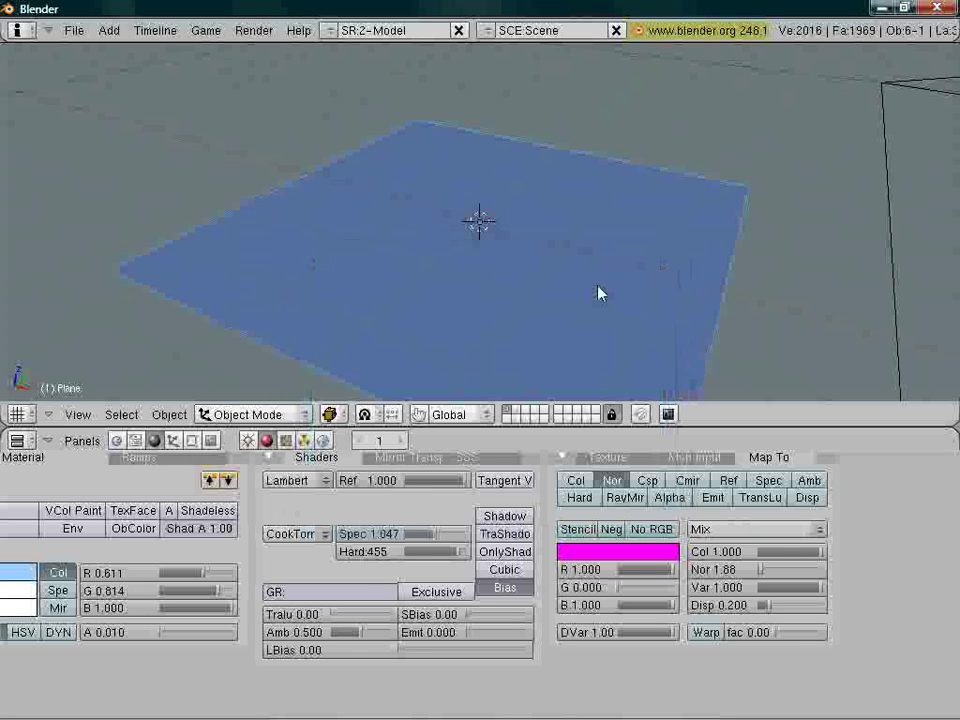
# - Turn off the Traceable option in the plane material's render pipeline settings
pyautogui.moveTo(343, 553); pyautogui.dragTo(697, 553, button='middle')
pyautogui.moveTo(728, 481); pyautogui.dragTo(811, 475, button='middle')
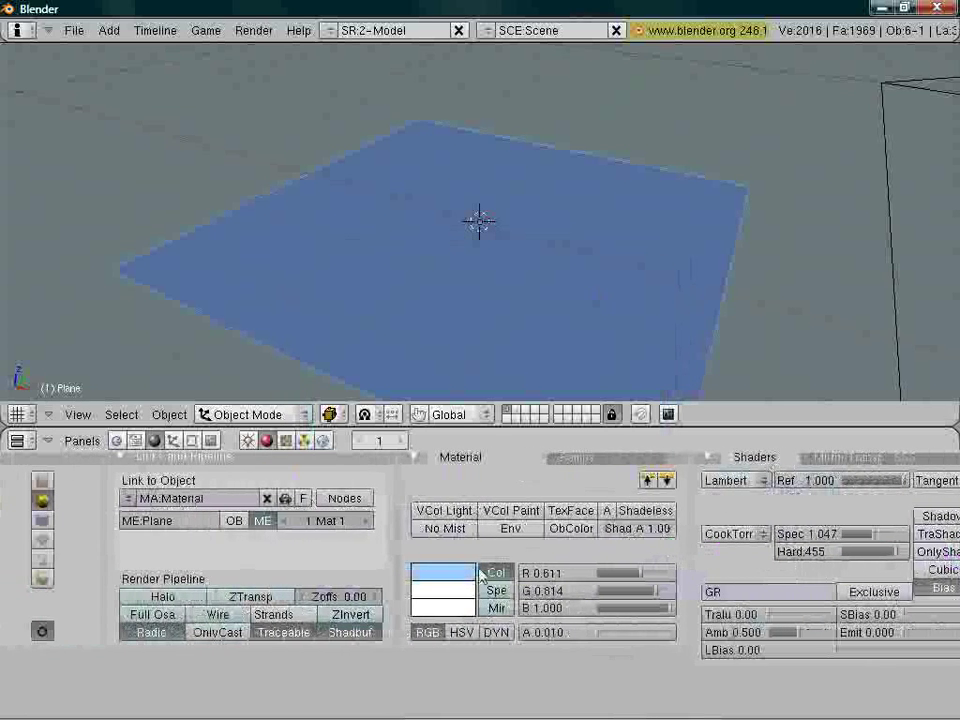
pyautogui.moveTo(383, 553); pyautogui.dragTo(570, 520, button='middle')
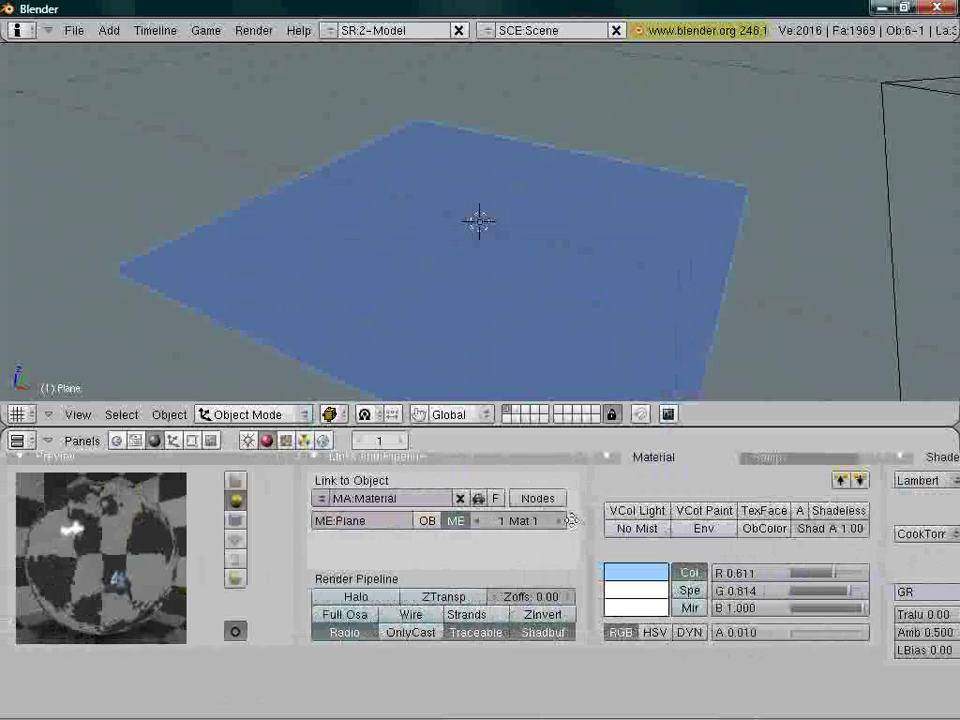
pyautogui.click(473, 633)
pyautogui.moveTo(519, 324); pyautogui.dragTo(428, 270, button='middle')
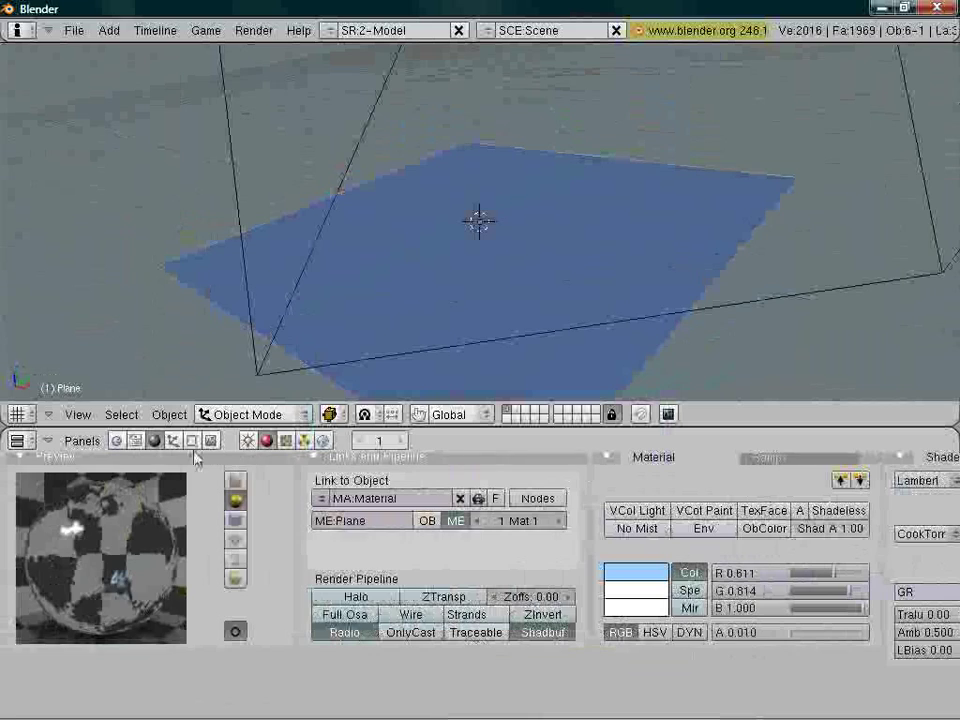
# - Increase the clouds texture's Nor value to 4.30, render a test image and close the render window
pyautogui.moveTo(506, 482); pyautogui.dragTo(386, 441, button='middle')
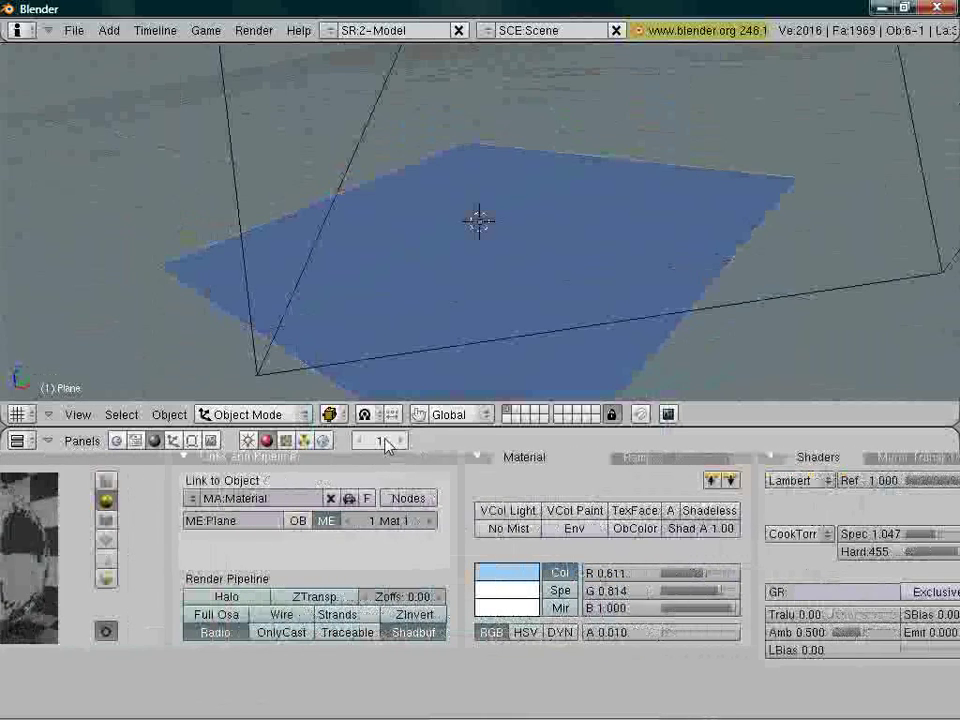
pyautogui.moveTo(611, 516); pyautogui.dragTo(247, 455, button='middle')
pyautogui.moveTo(726, 542); pyautogui.dragTo(684, 532, button='middle')
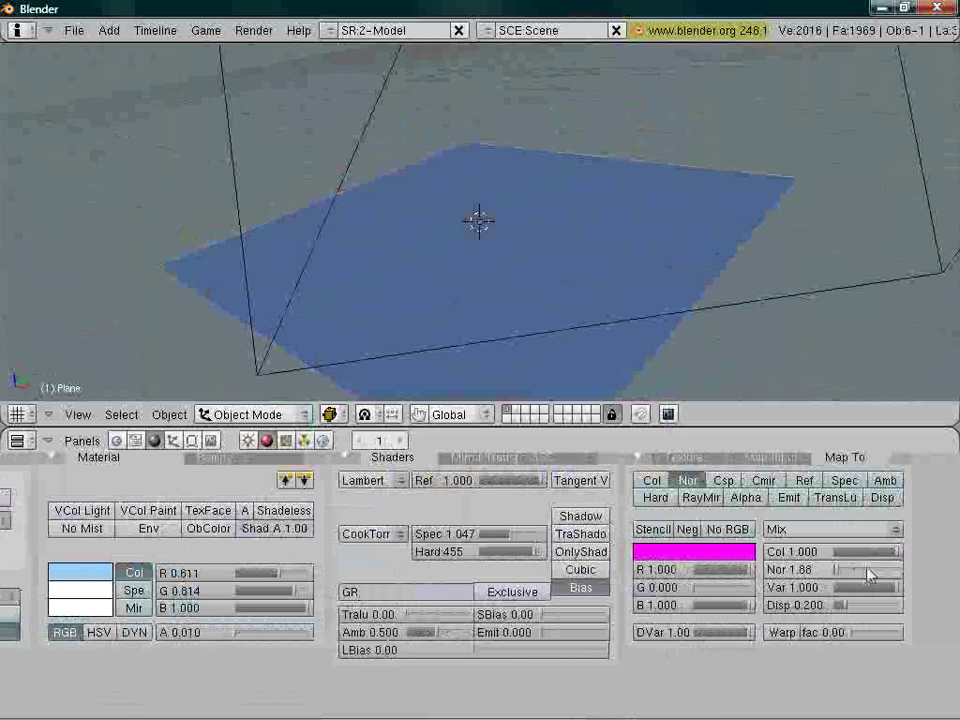
pyautogui.moveTo(855, 575); pyautogui.dragTo(862, 572)
pyautogui.press('F12')
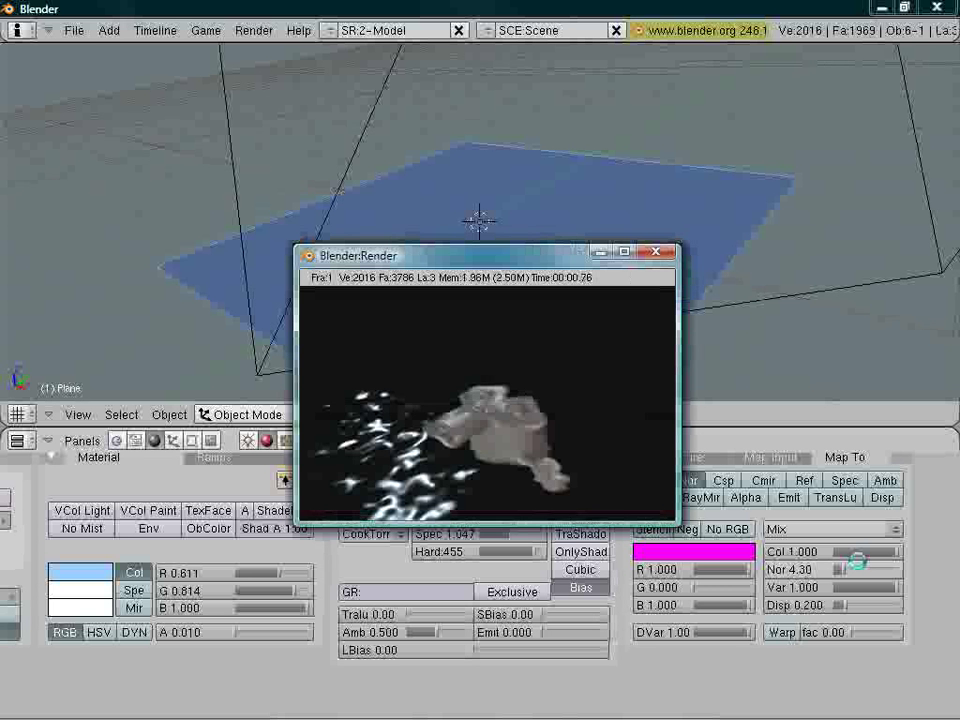
pyautogui.click(655, 254)
pyautogui.moveTo(304, 445); pyautogui.dragTo(840, 496, button='middle')
pyautogui.moveTo(512, 555); pyautogui.dragTo(663, 505, button='middle')
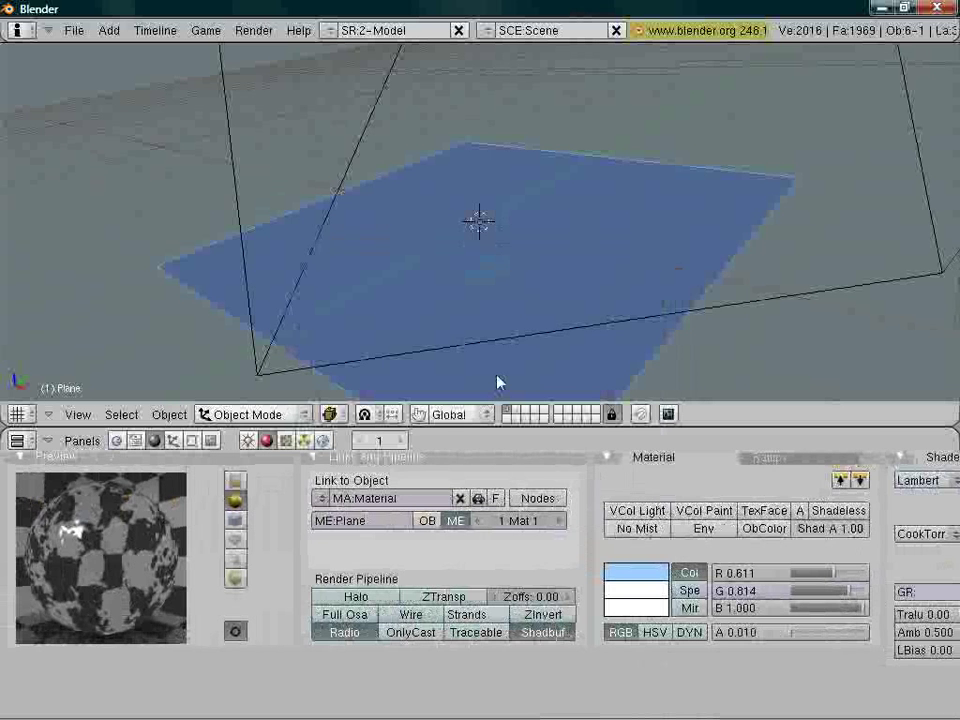
pyautogui.moveTo(497, 383); pyautogui.dragTo(437, 390, button='middle')
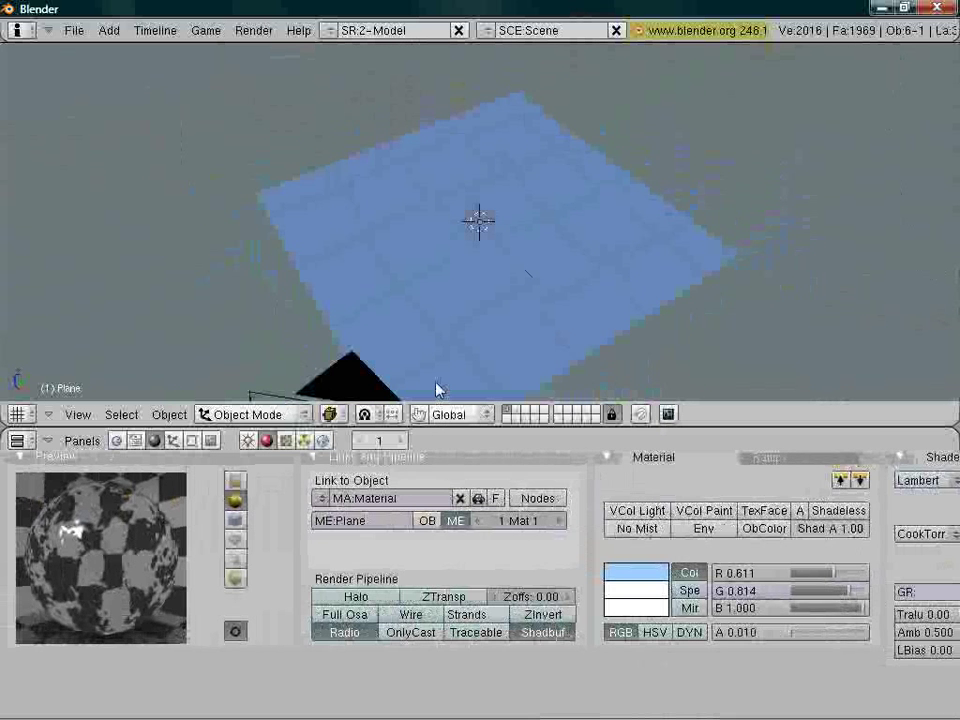
pyautogui.hotkey('ctrl', 'Right')
pyautogui.hotkey('ctrl', 'Right')
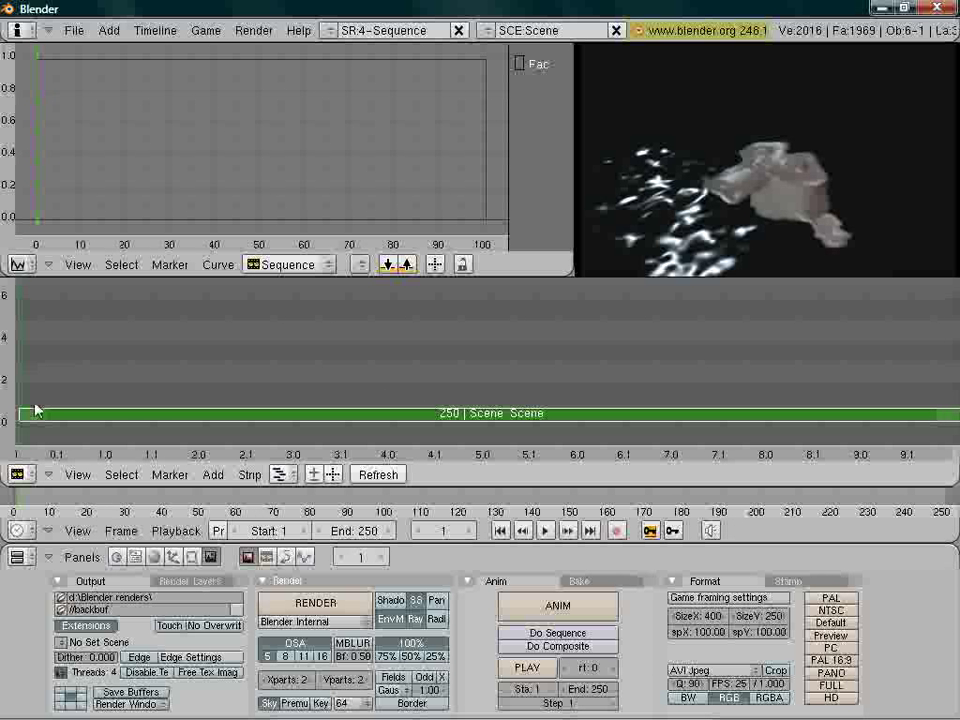
pyautogui.moveTo(35, 410); pyautogui.dragTo(42, 405)
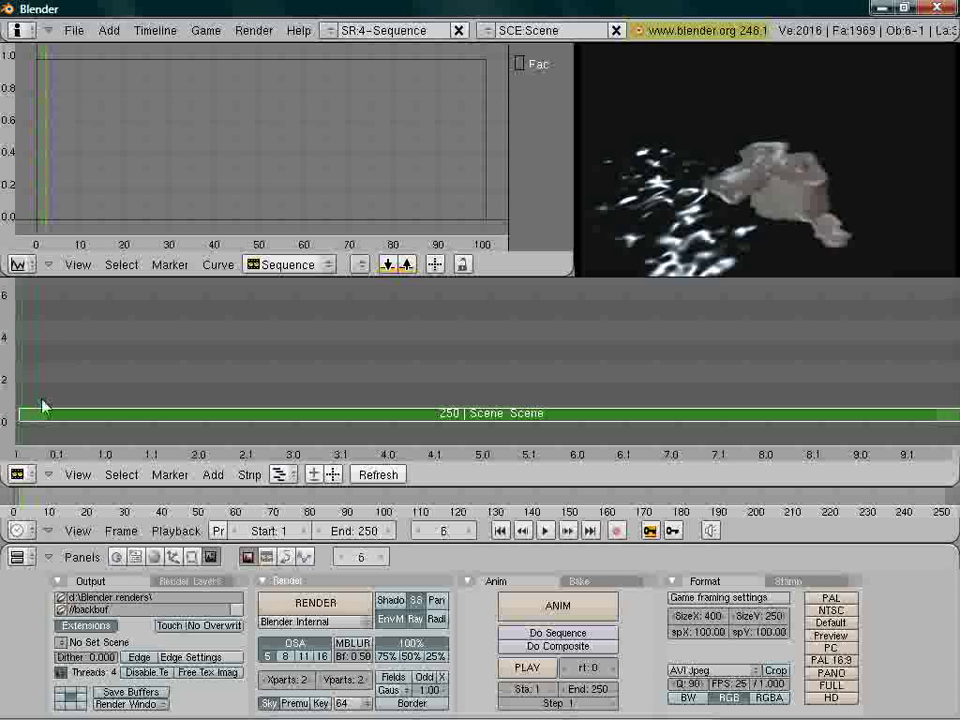
pyautogui.hotkey('ctrl', 'Left')
pyautogui.hotkey('ctrl', 'Left')
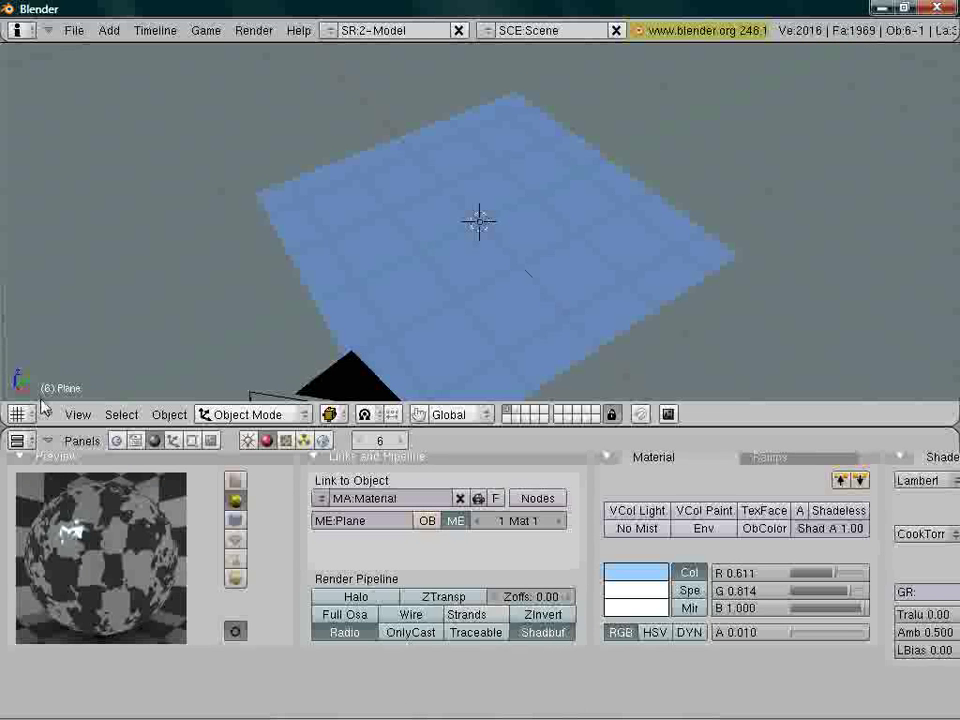
pyautogui.hotkey('shift', 'Left')
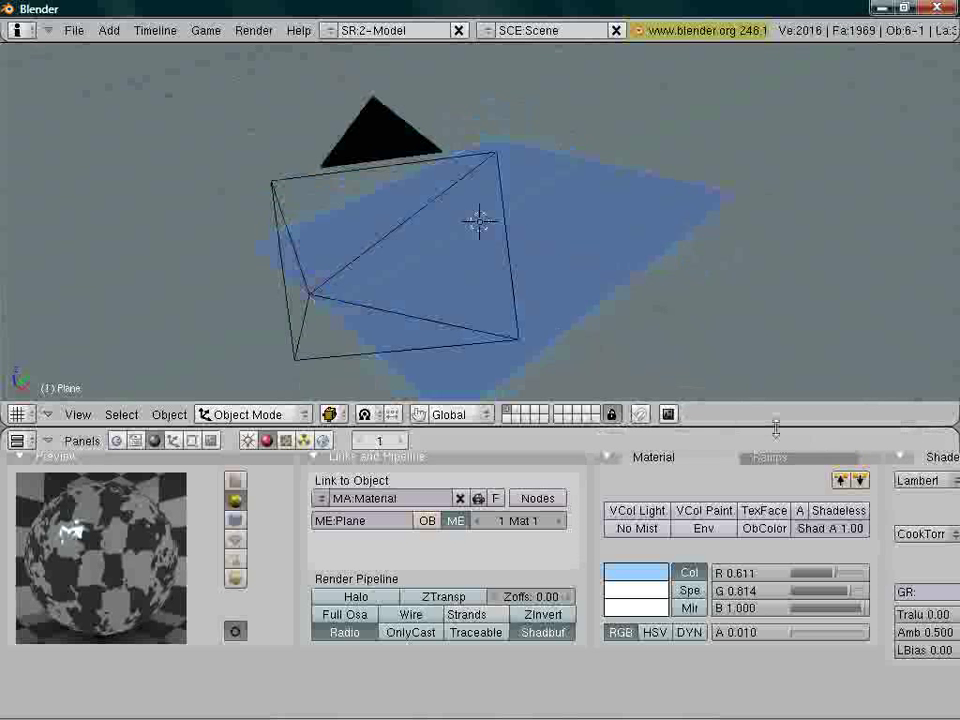
# - Split the 3D view vertically and turn the new area into an Ipo Curve Editor
pyautogui.rightClick(628, 429)
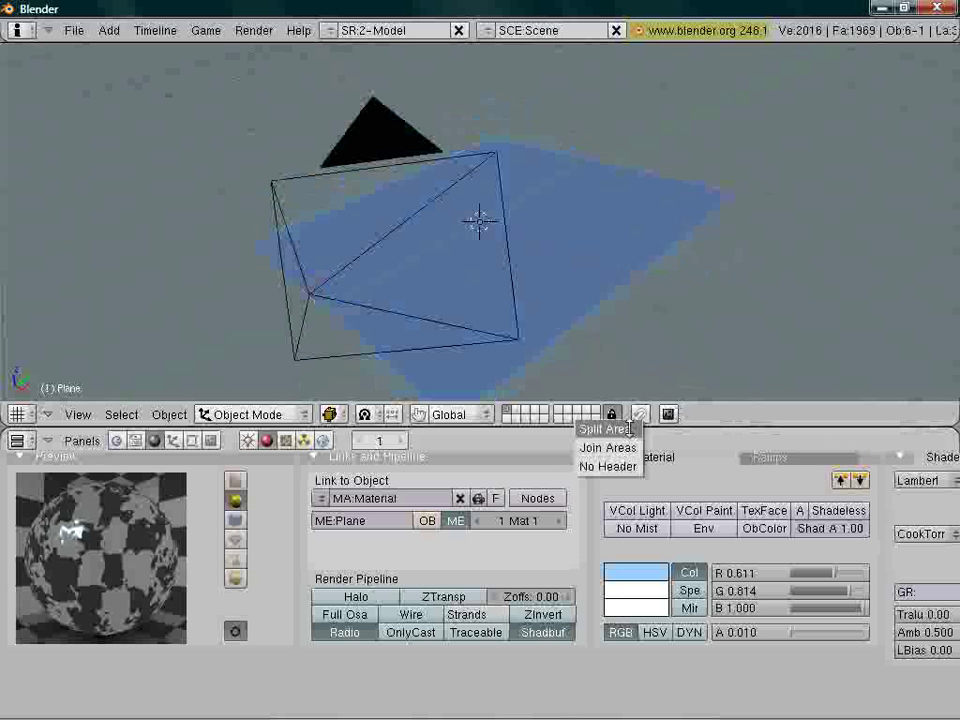
pyautogui.click(628, 429)
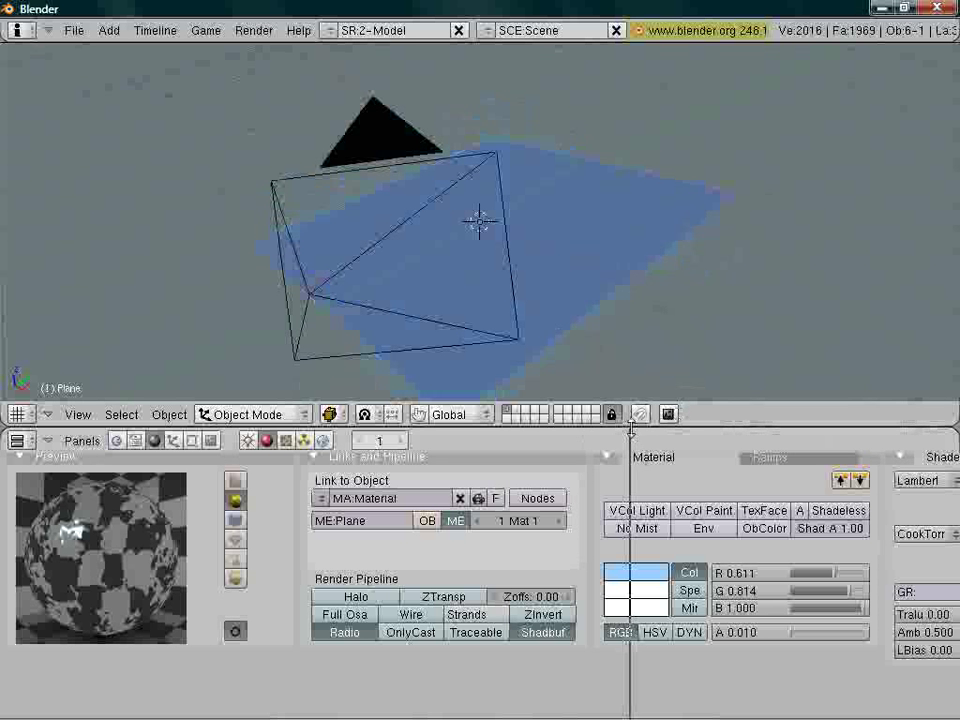
pyautogui.click(612, 361)
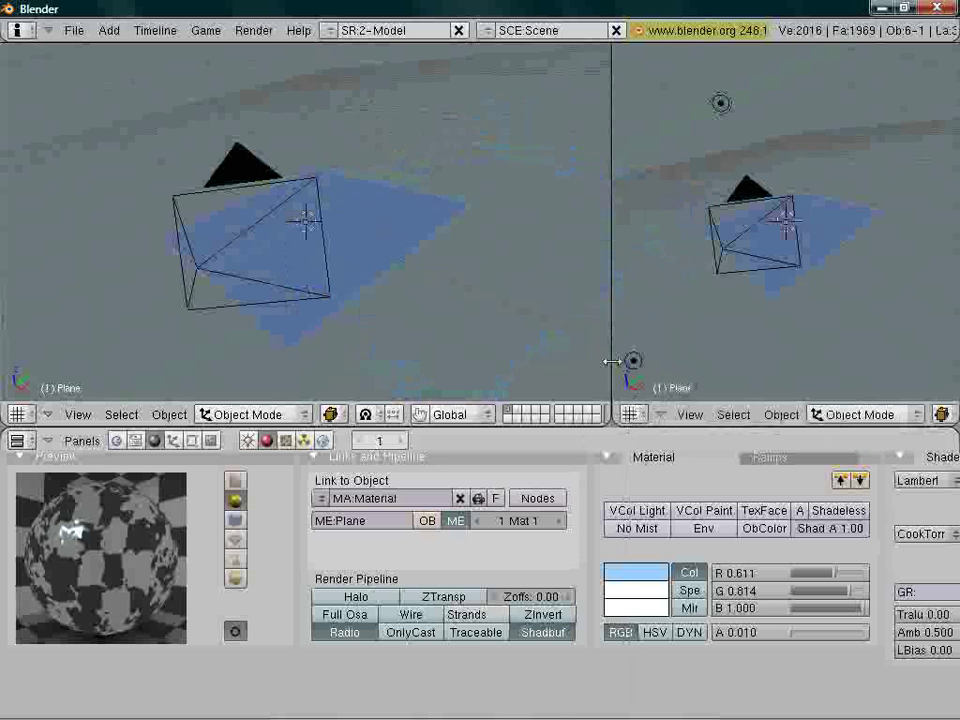
pyautogui.click(633, 416)
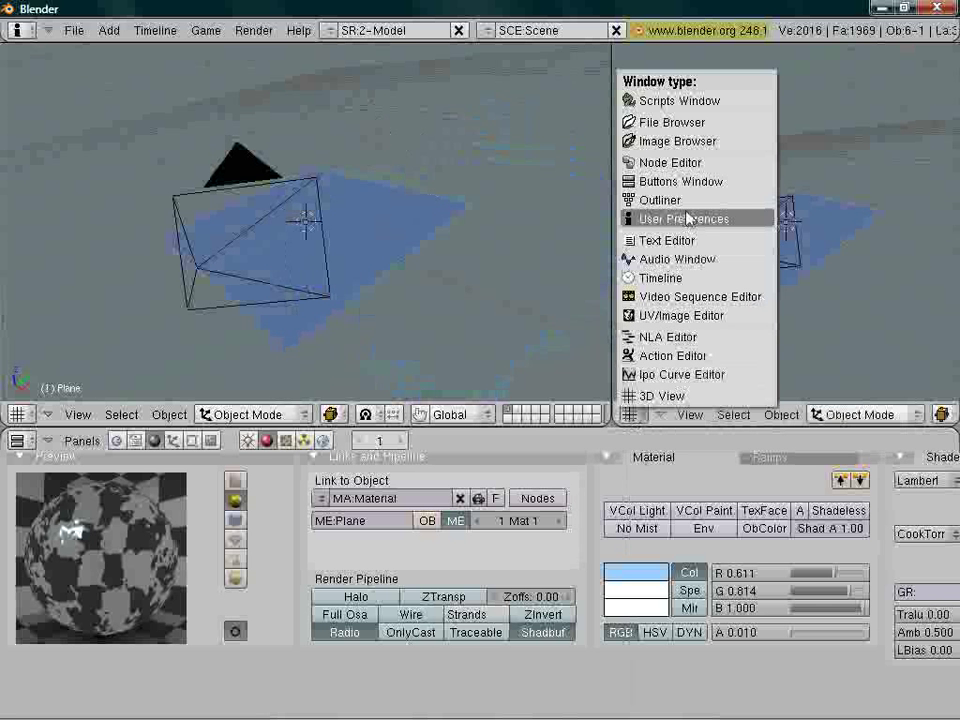
pyautogui.click(670, 378)
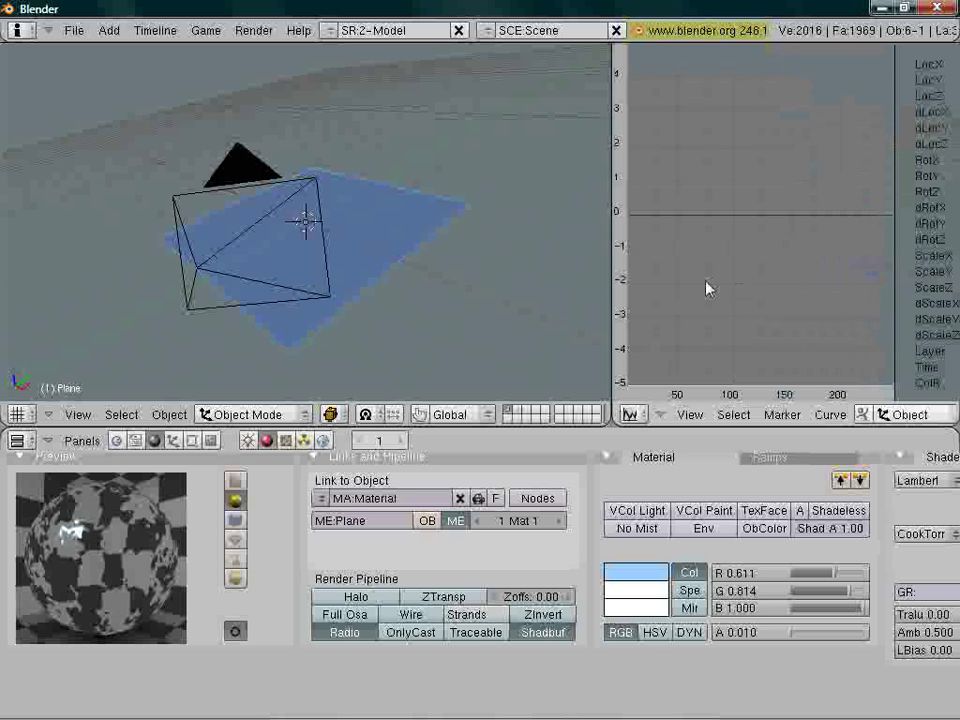
# - Set the Ipo Curve Editor's Ipo type to Material
pyautogui.moveTo(706, 289); pyautogui.dragTo(849, 302, button='middle')
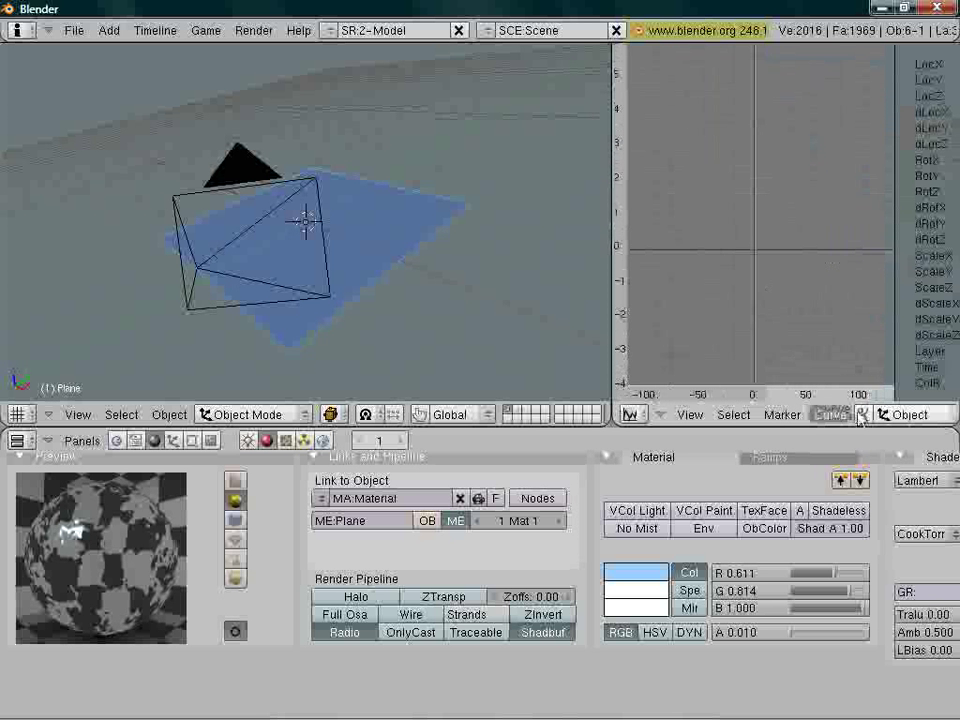
pyautogui.moveTo(869, 418); pyautogui.dragTo(760, 410, button='middle')
pyautogui.scroll(-1, 760, 395)
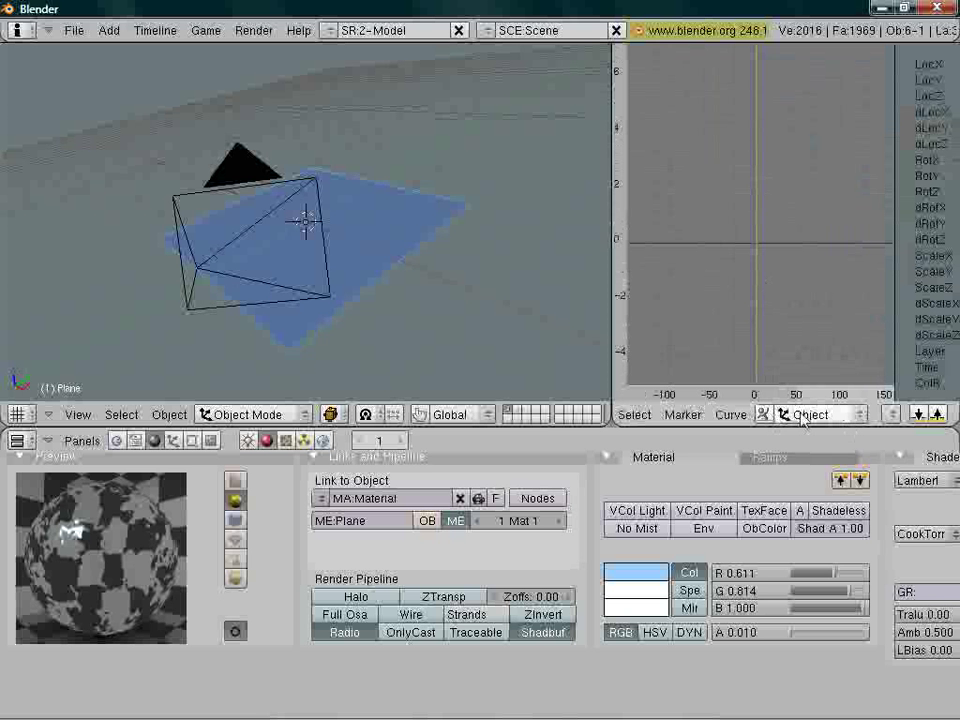
pyautogui.click(810, 418)
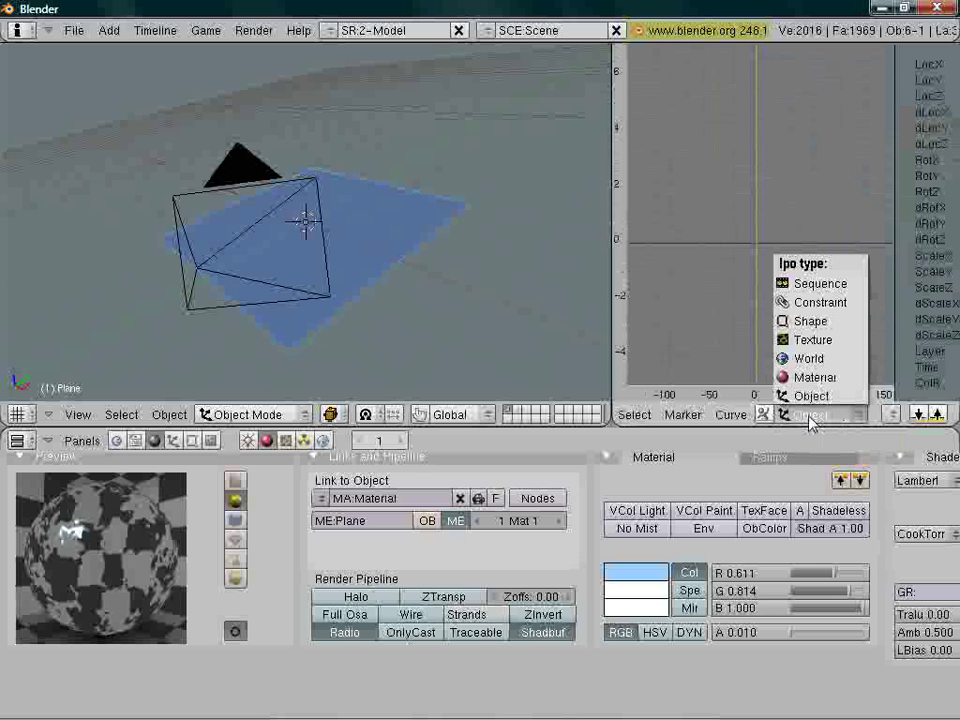
pyautogui.click(800, 345)
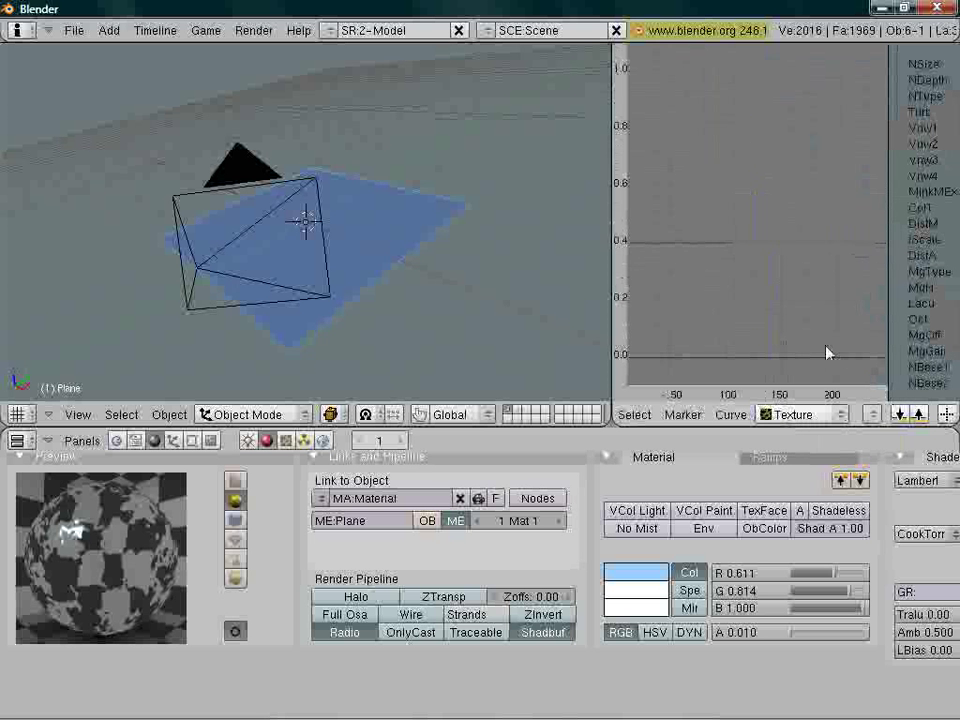
pyautogui.click(836, 416)
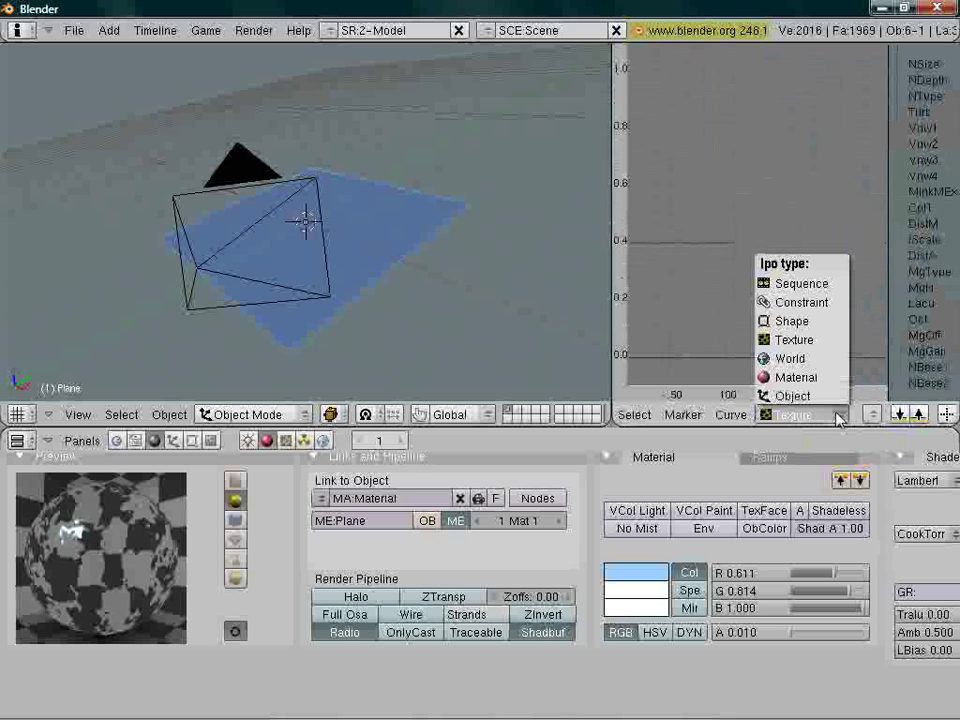
pyautogui.click(818, 383)
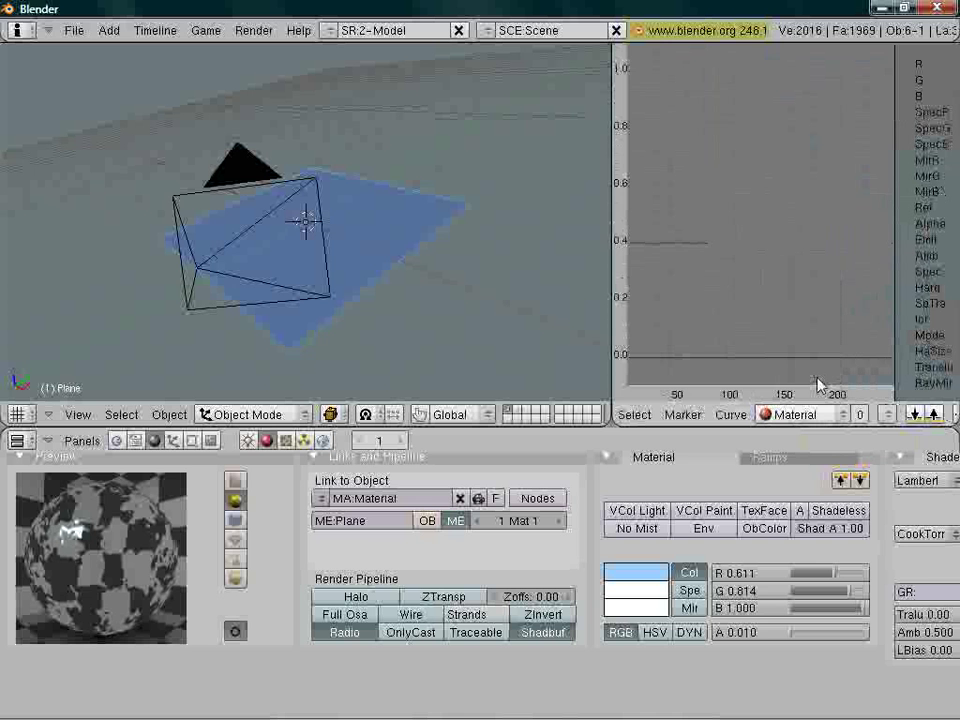
# - Select the OfsZ channel and place its first curve point near the graph's origin, at about X -1.7, Y -0.01
pyautogui.moveTo(909, 369); pyautogui.dragTo(905, 183, button='middle')
pyautogui.moveTo(944, 340); pyautogui.dragTo(935, 258, button='middle')
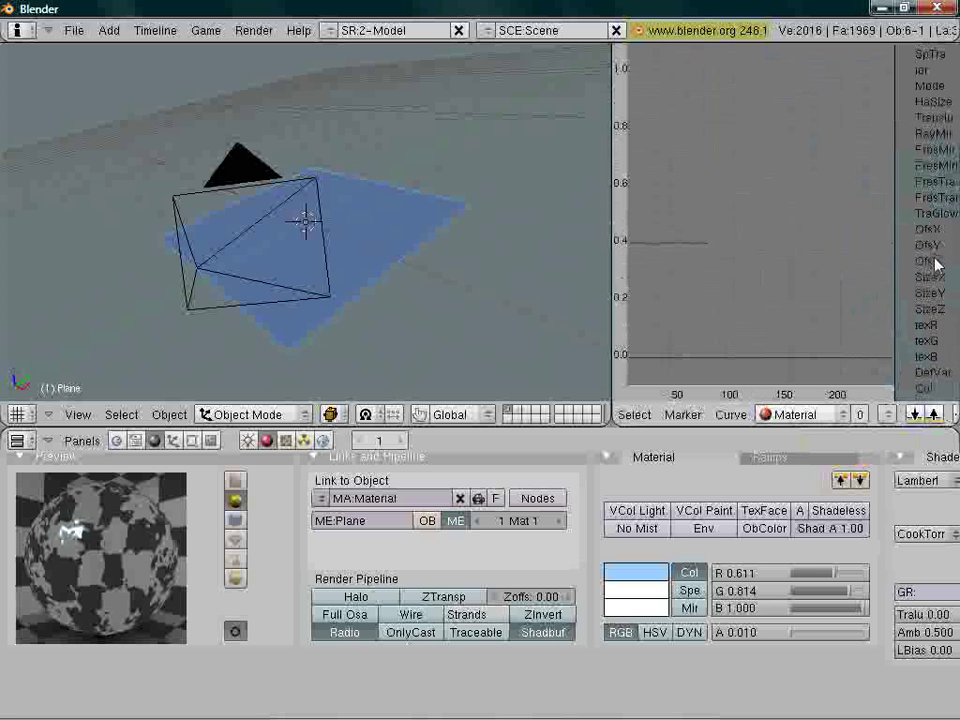
pyautogui.click(932, 263)
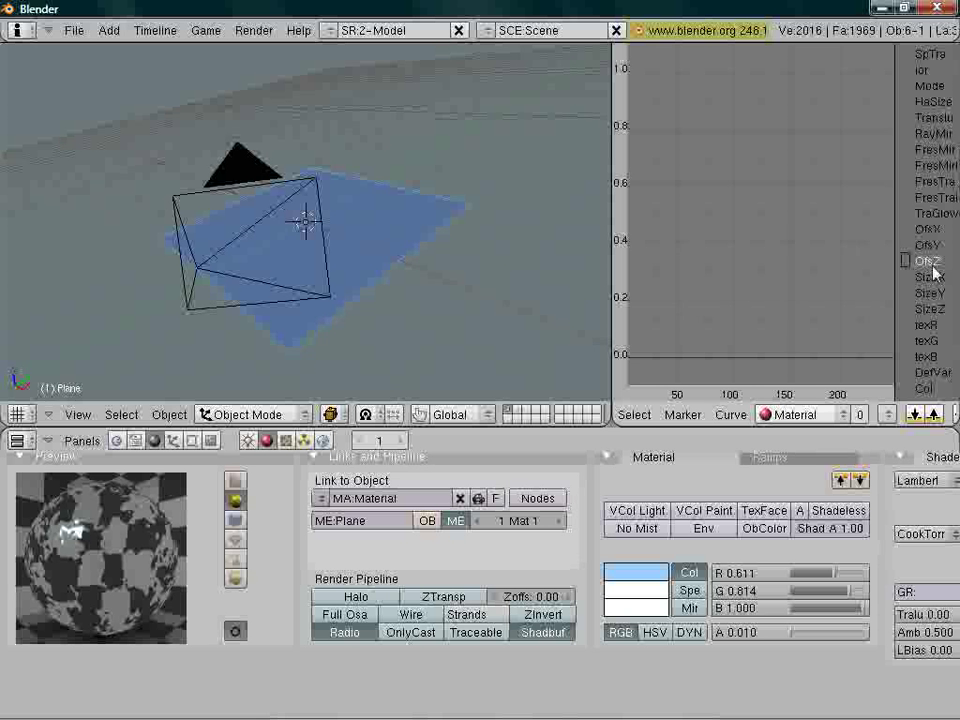
pyautogui.moveTo(739, 358); pyautogui.dragTo(900, 268, button='middle')
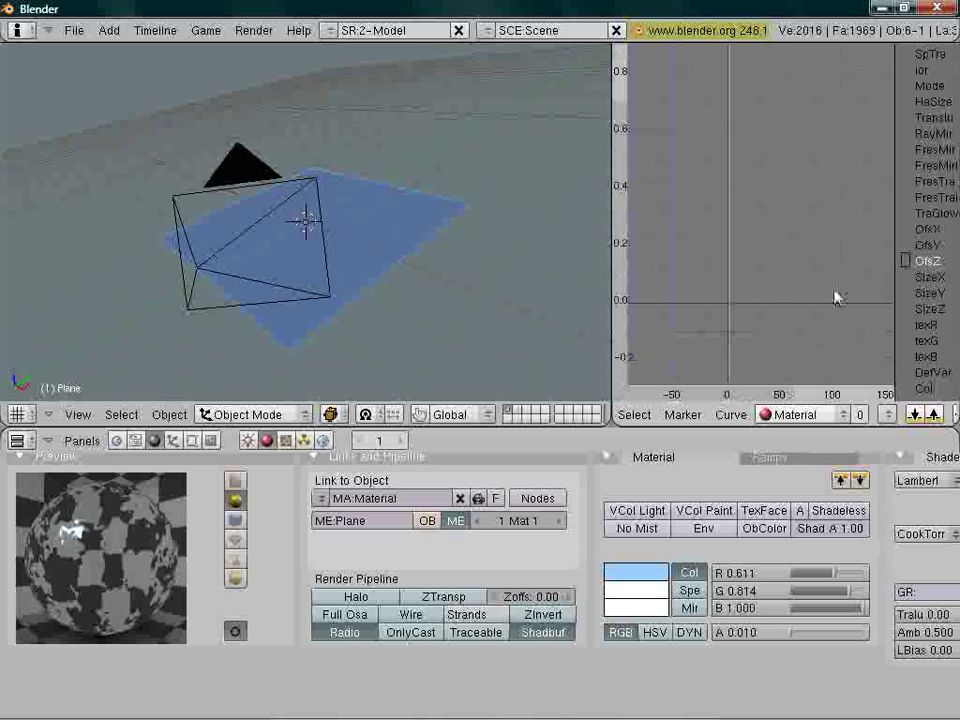
pyautogui.keyDown('ctrl'); pyautogui.click(727, 309); pyautogui.keyUp('ctrl')
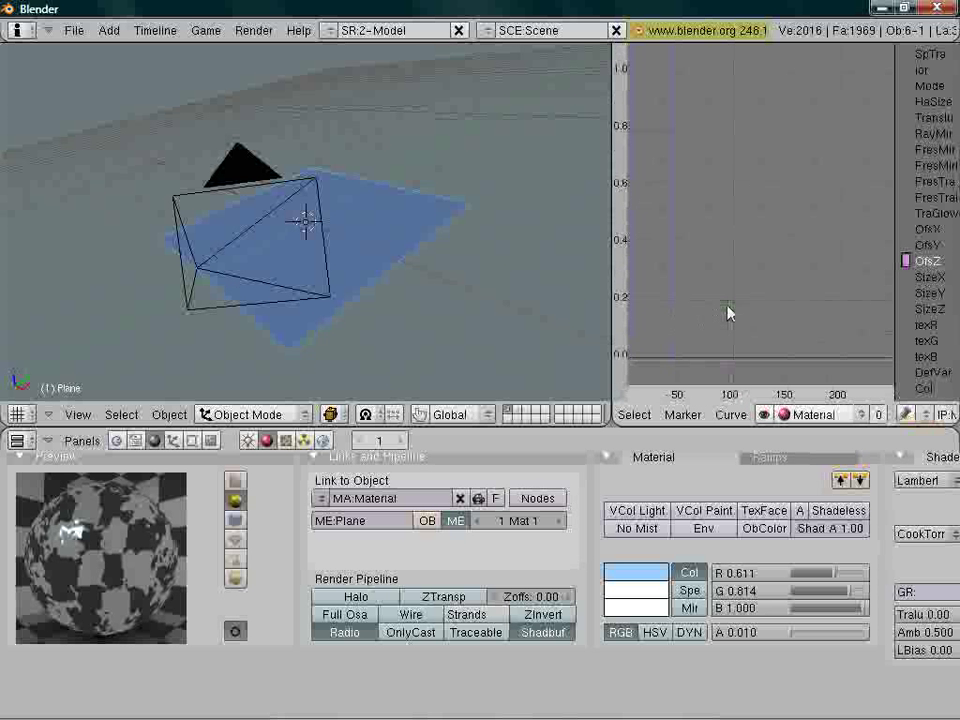
pyautogui.moveTo(669, 359); pyautogui.dragTo(777, 237, button='middle')
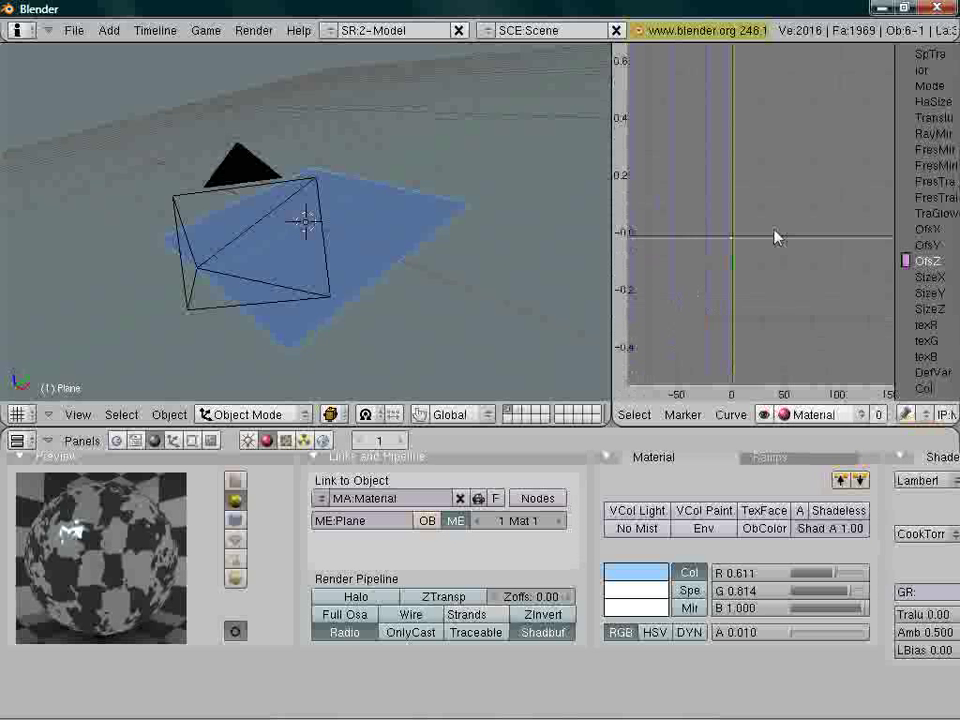
# - Set the OfsZ curve point's Vertex X and Vertex Y to 0 in its transform properties
pyautogui.press('n')
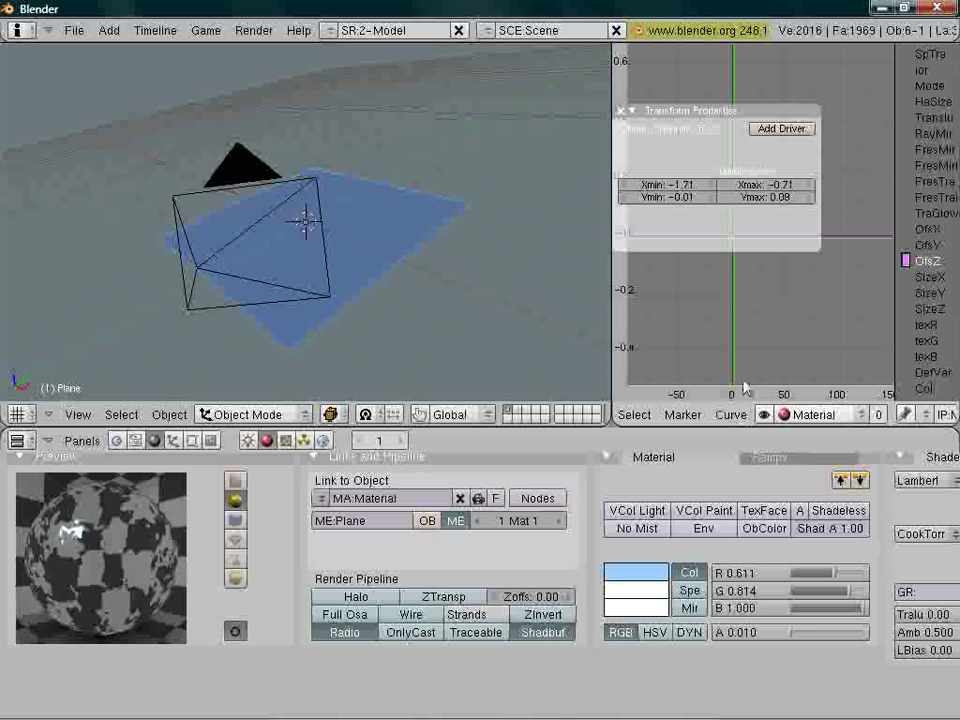
pyautogui.press('Tab')
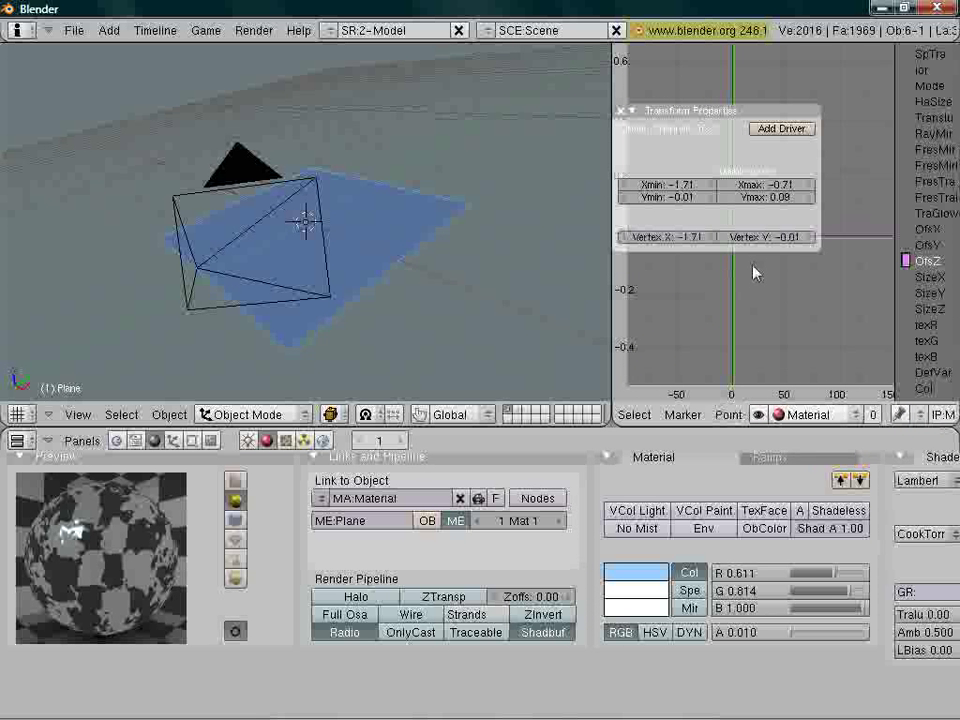
pyautogui.click(669, 244)
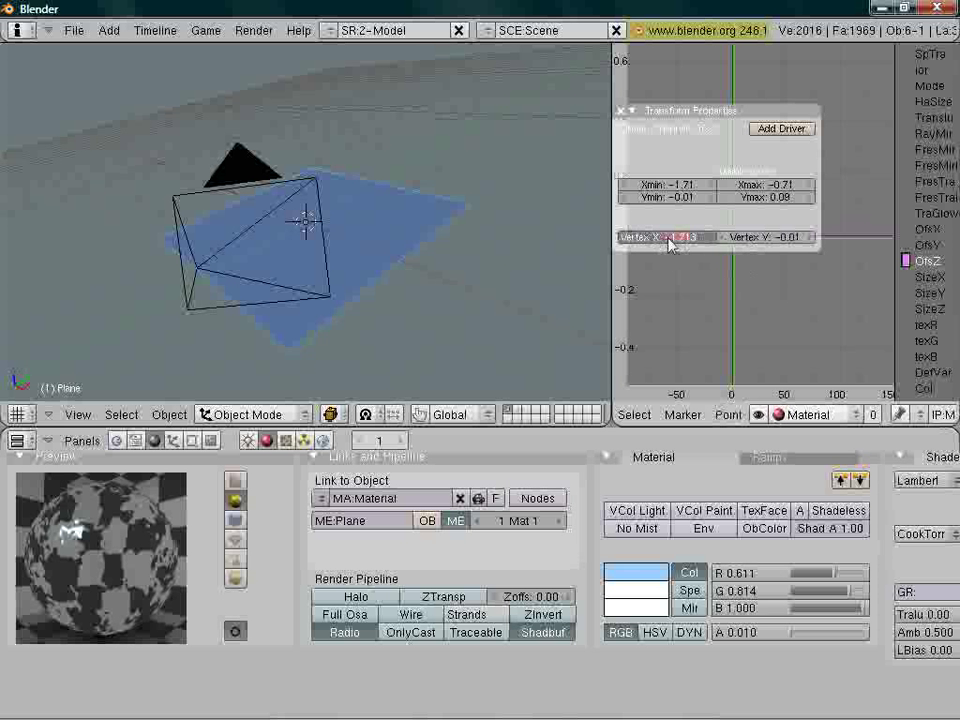
pyautogui.write('0')
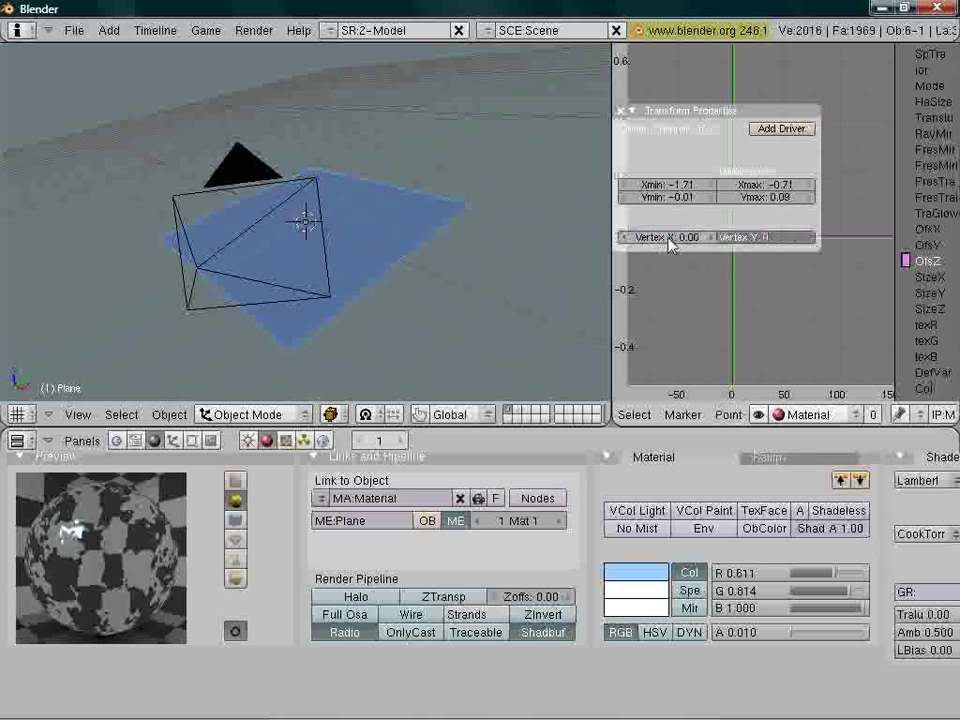
pyautogui.press('Return')
pyautogui.press('Tab')
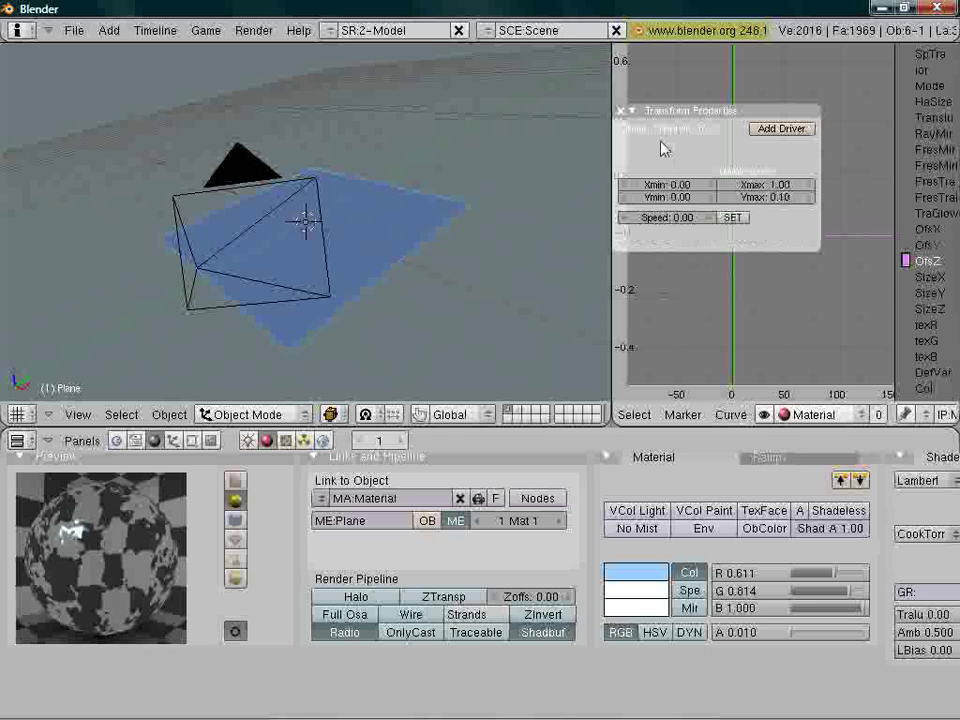
pyautogui.click(620, 111)
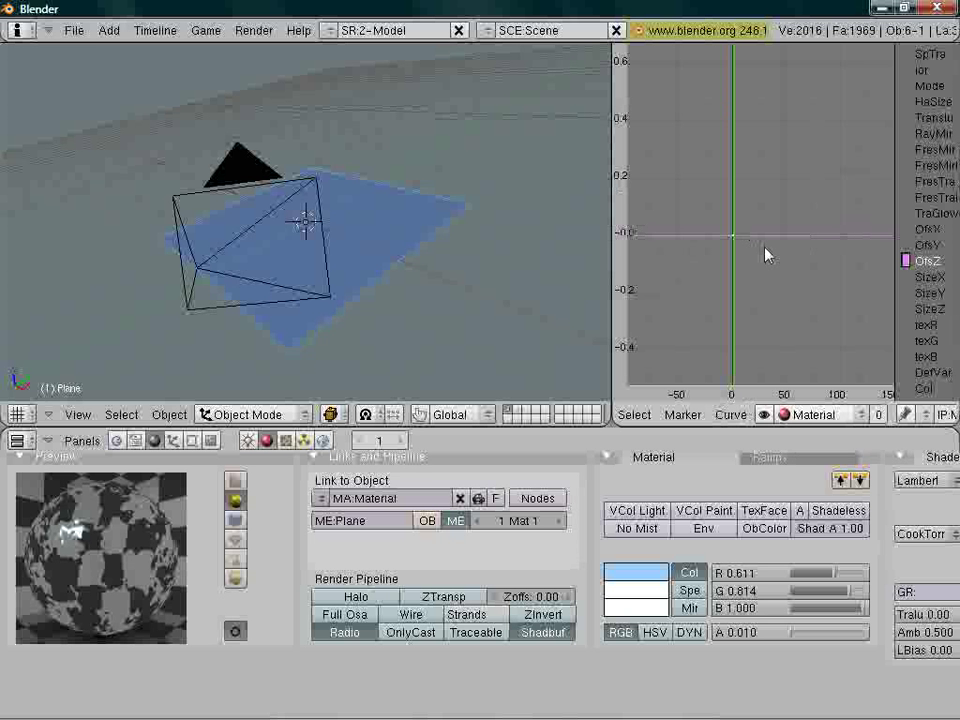
# - Make the OfsZ curve's interpolation Linear and add a second point at about frame 110, value 0.4
pyautogui.press('t')
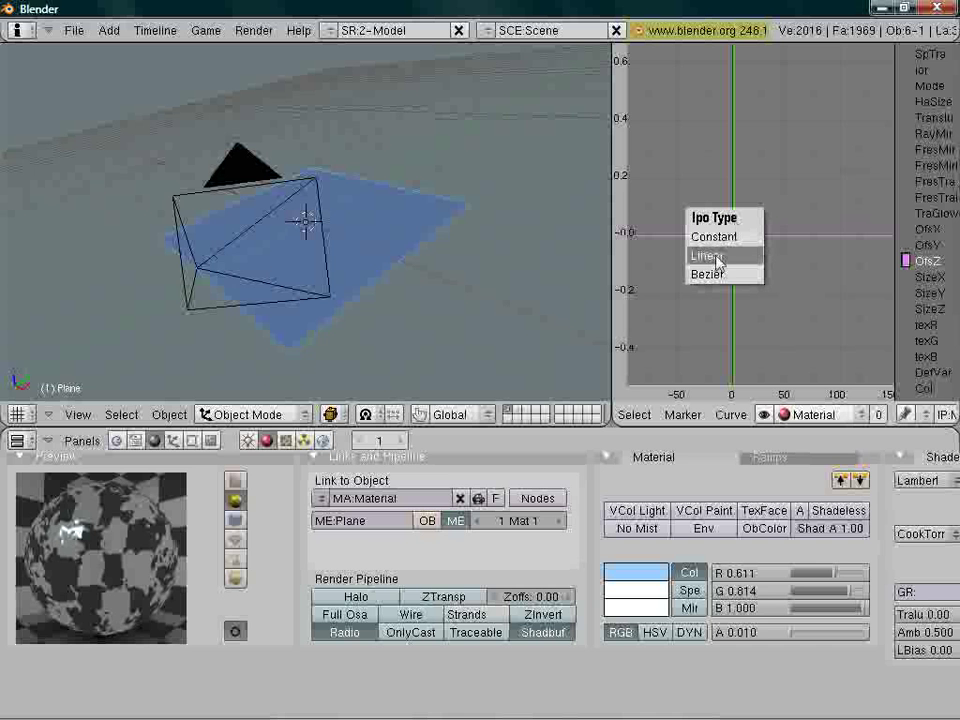
pyautogui.click(717, 259)
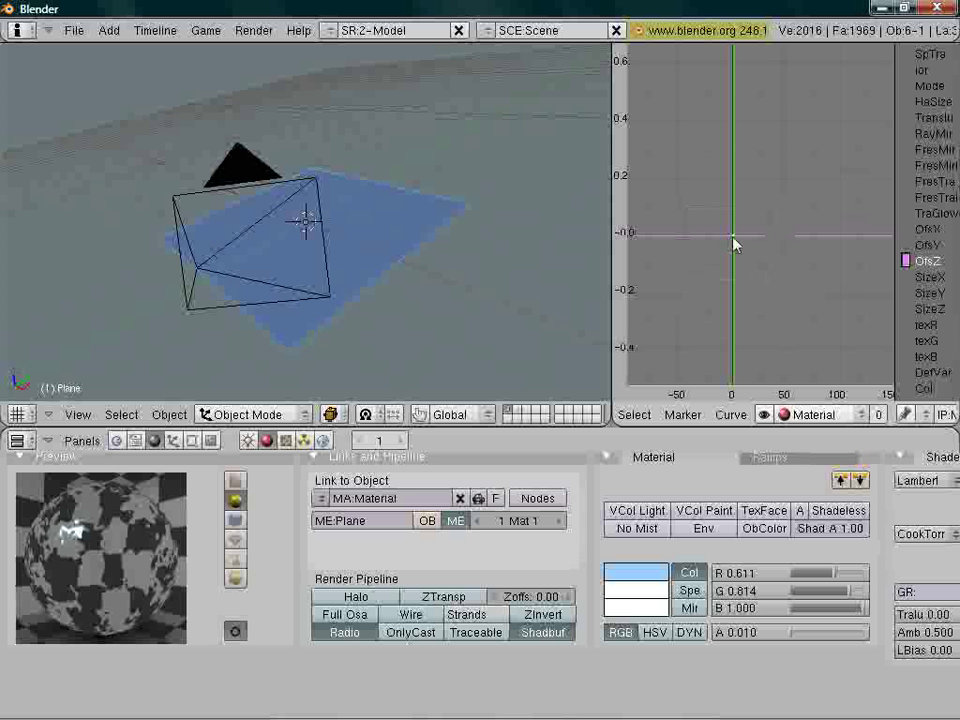
pyautogui.press('Tab')
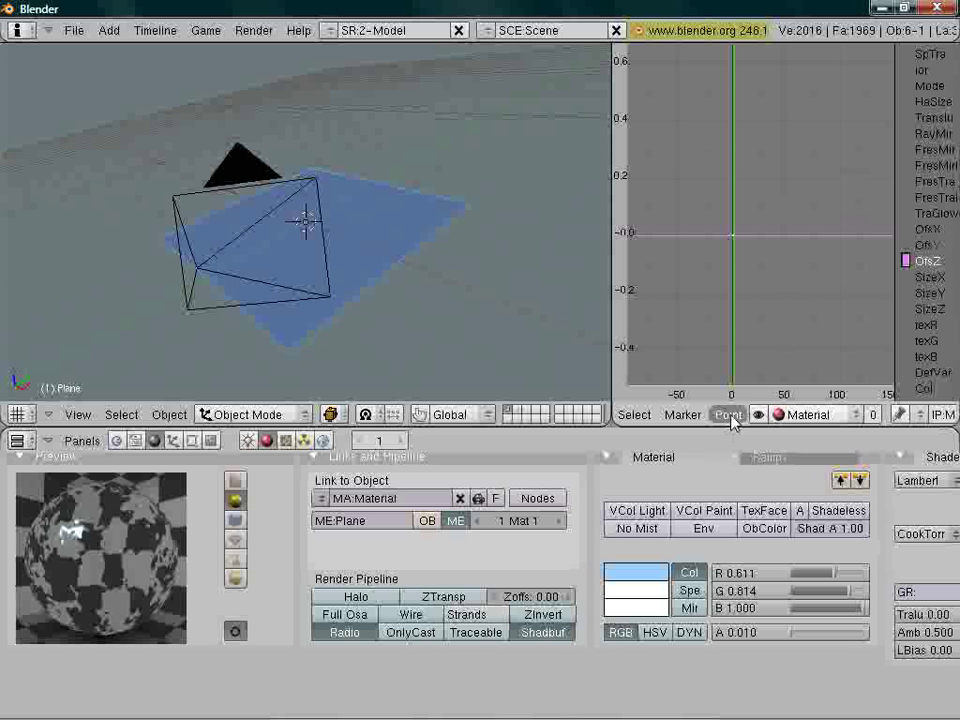
pyautogui.moveTo(739, 249); pyautogui.dragTo(731, 264, button='middle')
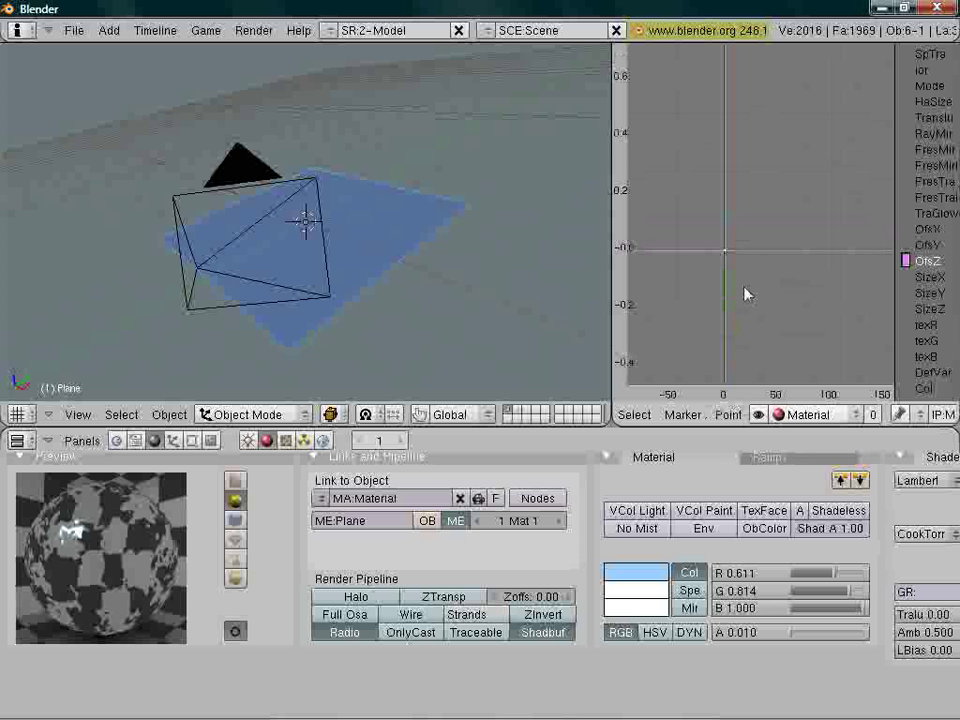
pyautogui.keyDown('ctrl'); pyautogui.click(842, 133); pyautogui.keyUp('ctrl')
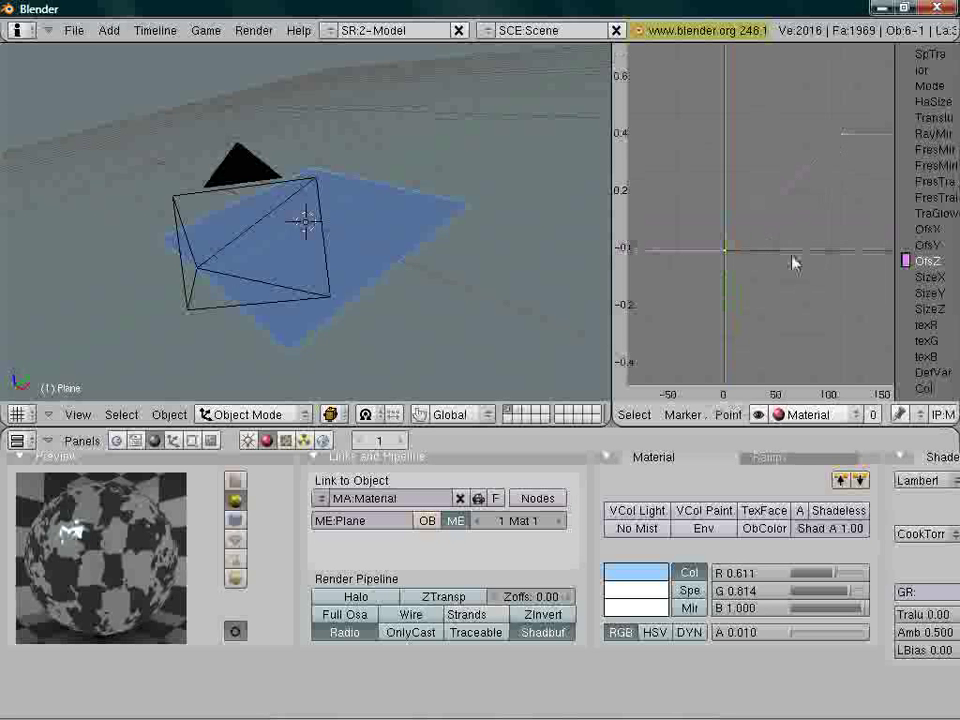
pyautogui.moveTo(793, 255)
pyautogui.mouseDown(button='middle')
pyautogui.moveTo(735, 321)
pyautogui.moveTo(538, 304)
pyautogui.moveTo(737, 261)
pyautogui.moveTo(866, 270)
pyautogui.moveTo(857, 193)
pyautogui.moveTo(842, 238)
pyautogui.moveTo(793, 264)
pyautogui.moveTo(795, 253)
pyautogui.mouseUp(button='middle')
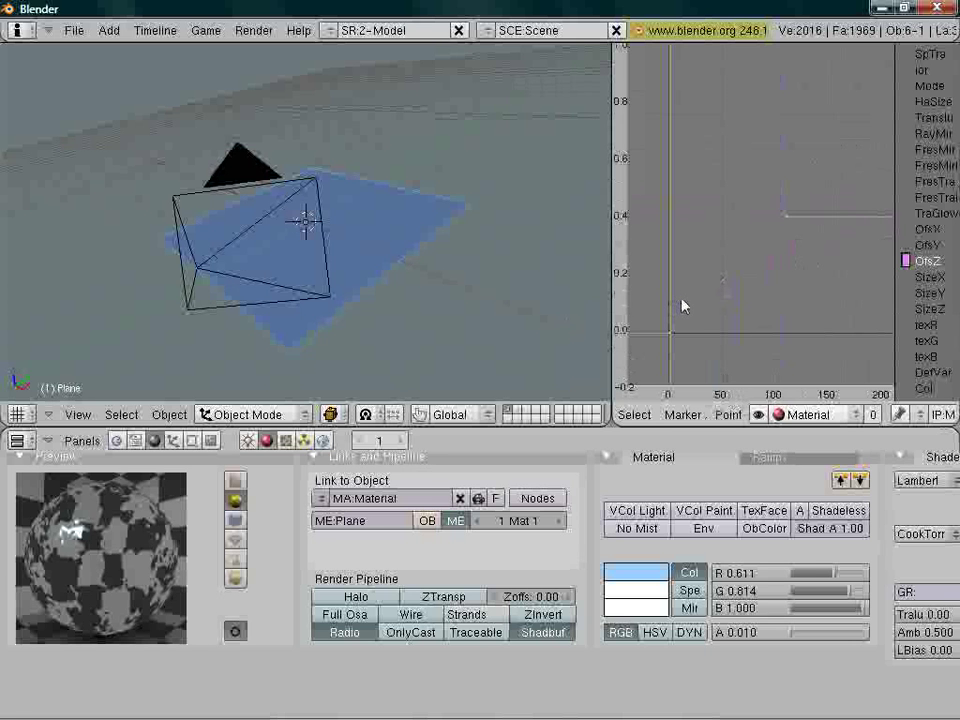
# - Switch to the 4-Sequence screen, refresh the scene strip's preview, and scrub through the frames to check the water motion
pyautogui.moveTo(787, 490)
pyautogui.mouseDown(button='middle')
pyautogui.moveTo(655, 490)
pyautogui.moveTo(789, 490)
pyautogui.mouseUp(button='middle')
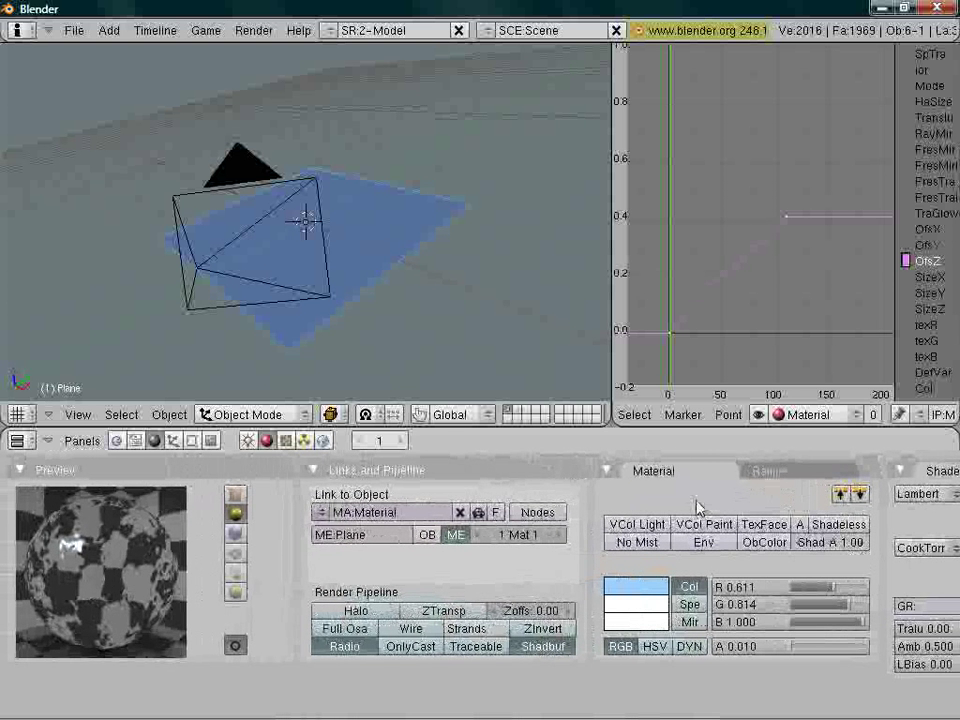
pyautogui.hotkey('ctrl', 'Right')
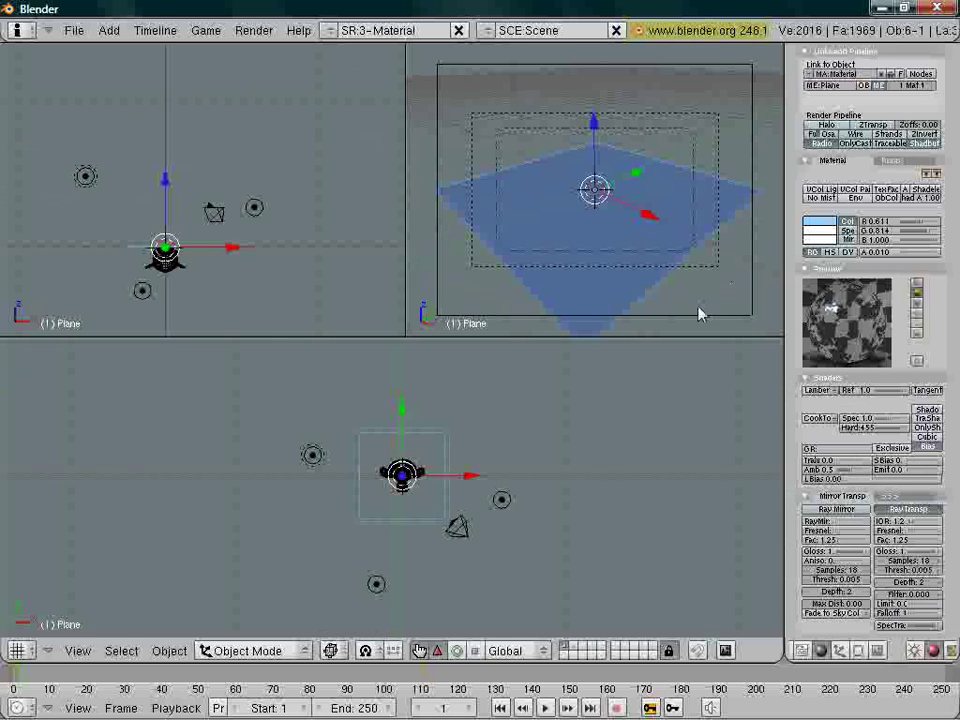
pyautogui.hotkey('ctrl', 'Right')
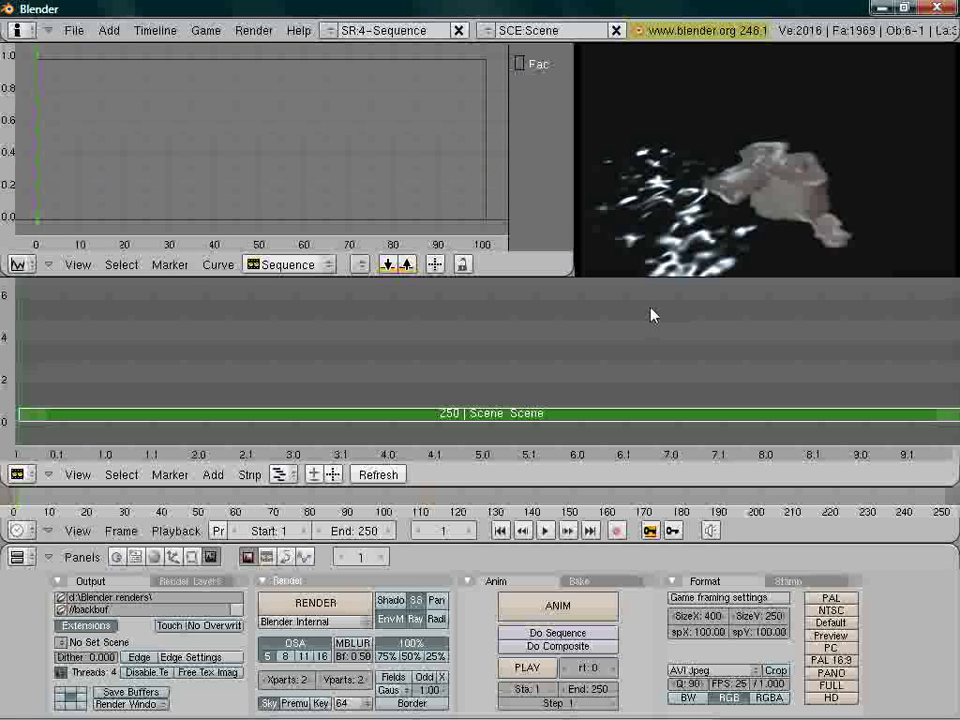
pyautogui.click(390, 475)
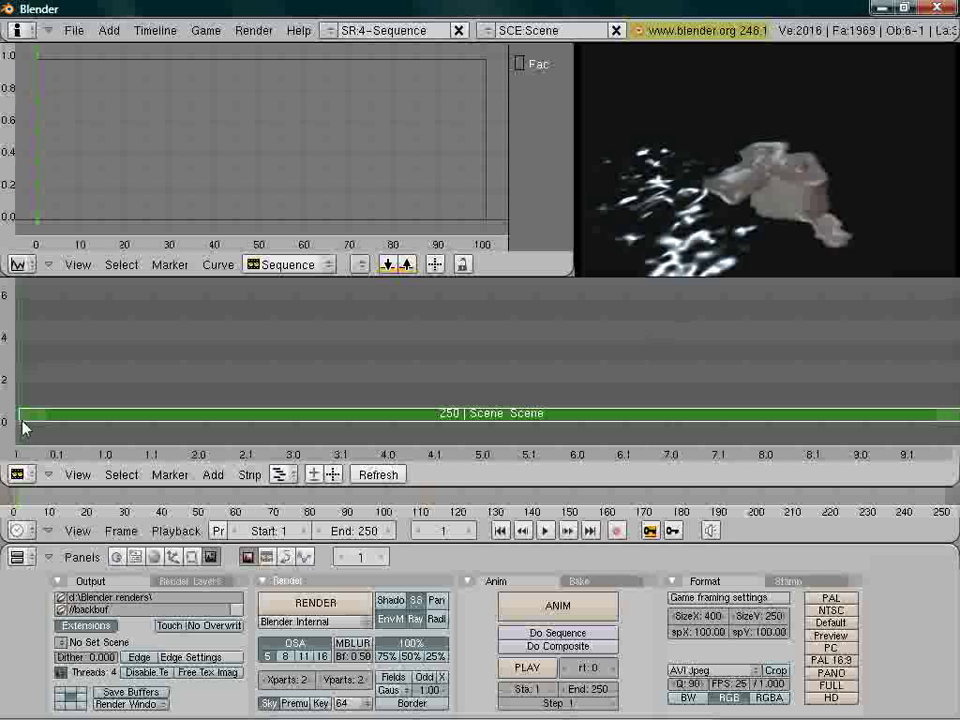
pyautogui.moveTo(22, 421)
pyautogui.mouseDown()
pyautogui.moveTo(149, 419)
pyautogui.moveTo(19, 421)
pyautogui.mouseUp()
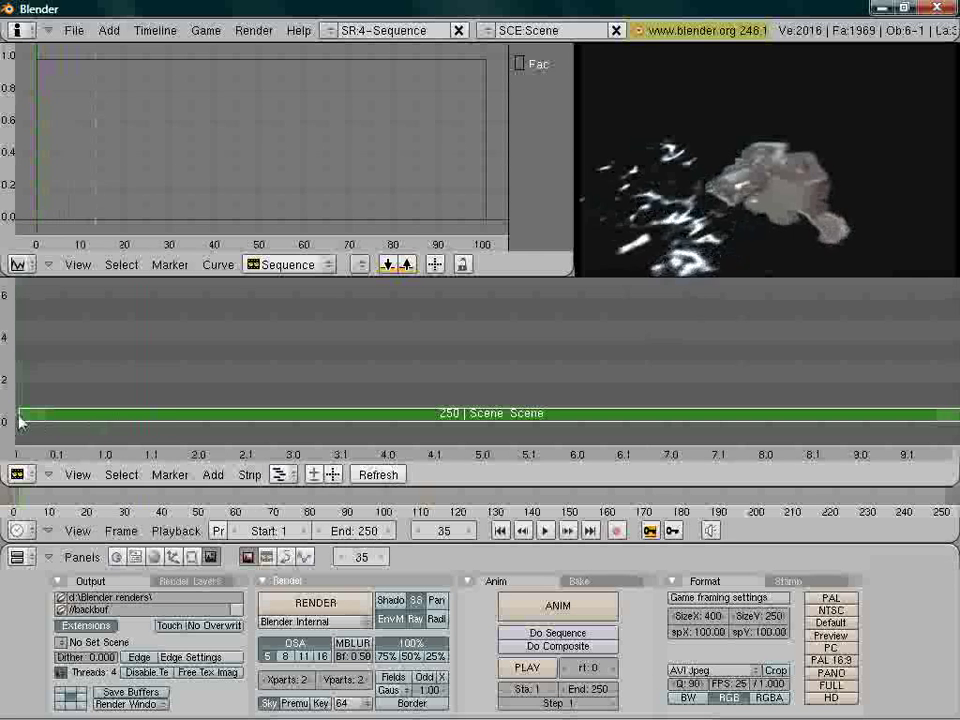
pyautogui.click(20, 422)
# - Return to the 2-Model screen and change the plane material's base colour to white (FFFFFF)
pyautogui.hotkey('ctrl', 'Left')
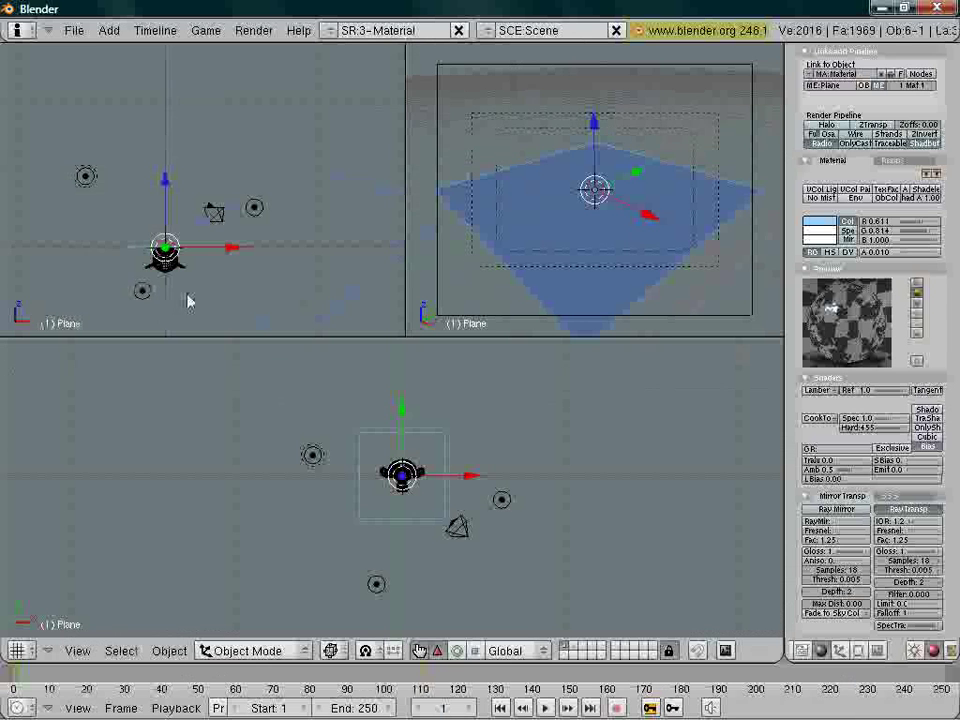
pyautogui.hotkey('ctrl', 'Left')
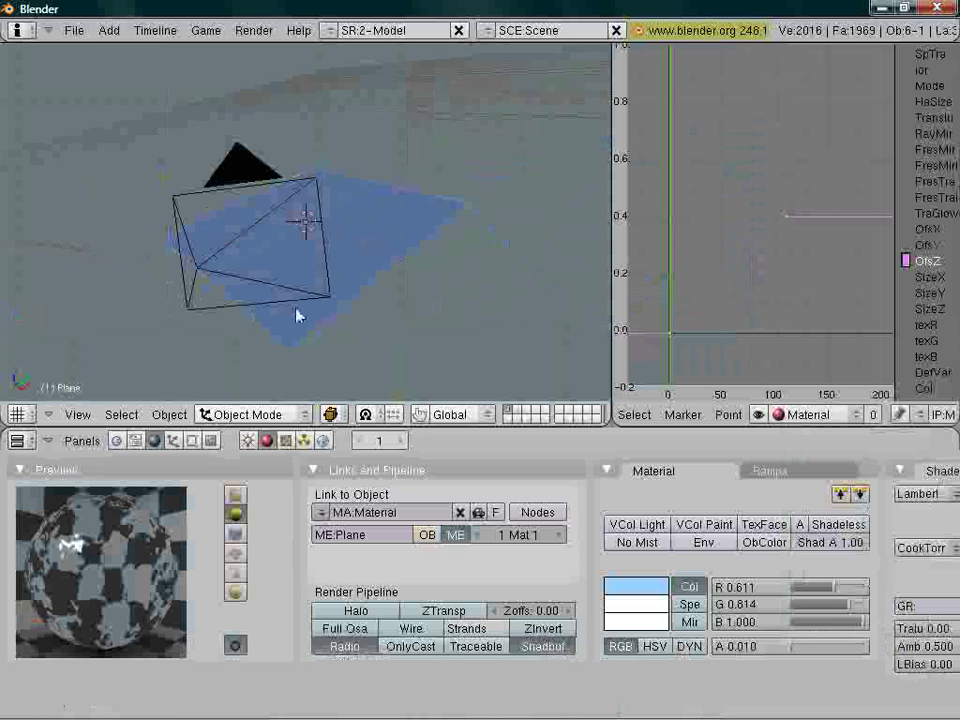
pyautogui.moveTo(296, 316); pyautogui.dragTo(336, 336, button='middle')
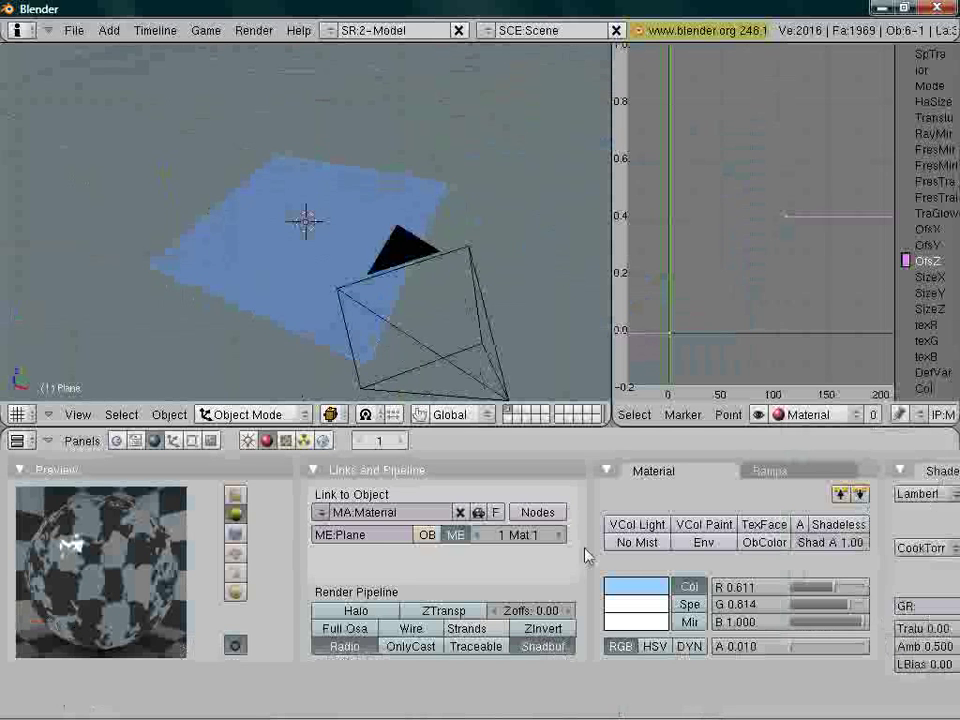
pyautogui.scroll(-1, 600, 560)
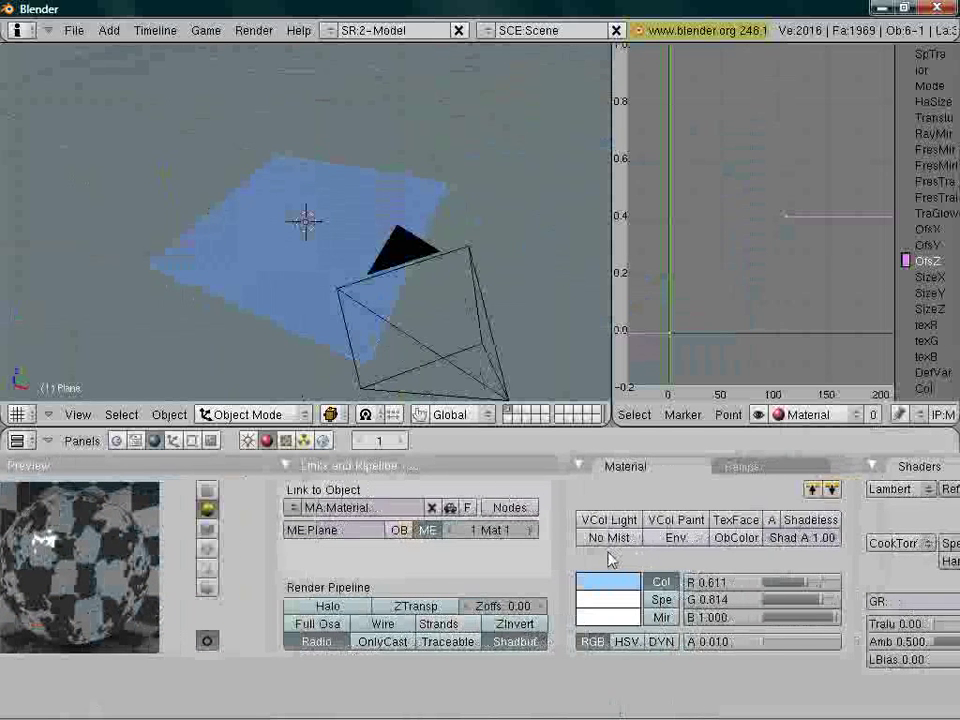
pyautogui.moveTo(621, 569); pyautogui.dragTo(604, 532, button='middle')
pyautogui.click(617, 572)
pyautogui.moveTo(630, 536); pyautogui.dragTo(574, 570)
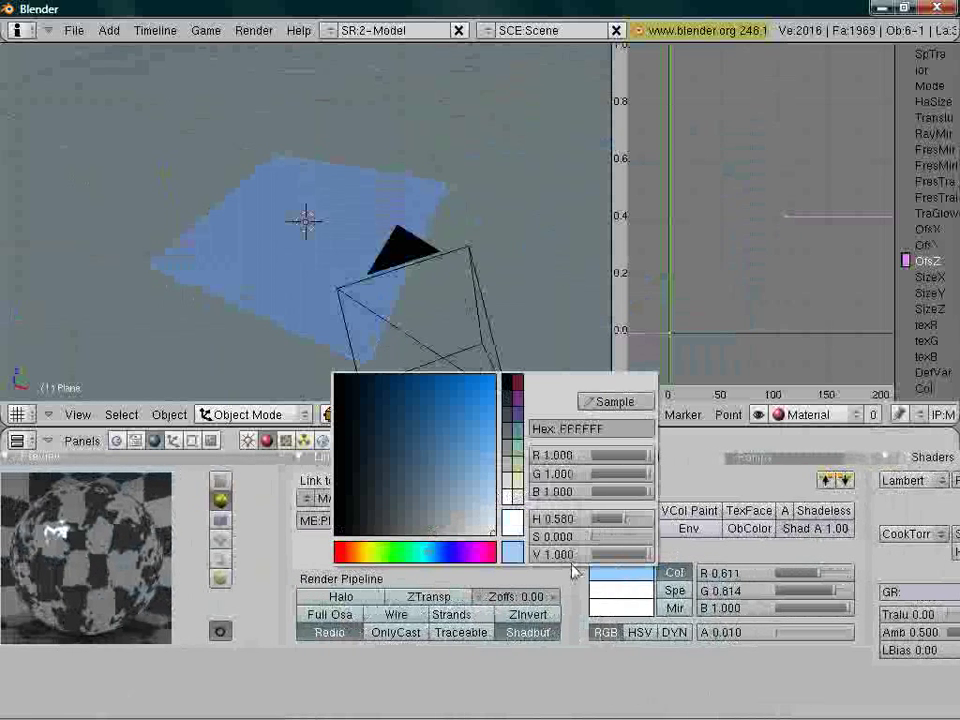
# - Set the plane material's specularity to 1.247 and its hardness to 511
pyautogui.moveTo(742, 563); pyautogui.dragTo(477, 540, button='middle')
pyautogui.moveTo(782, 535); pyautogui.dragTo(806, 550)
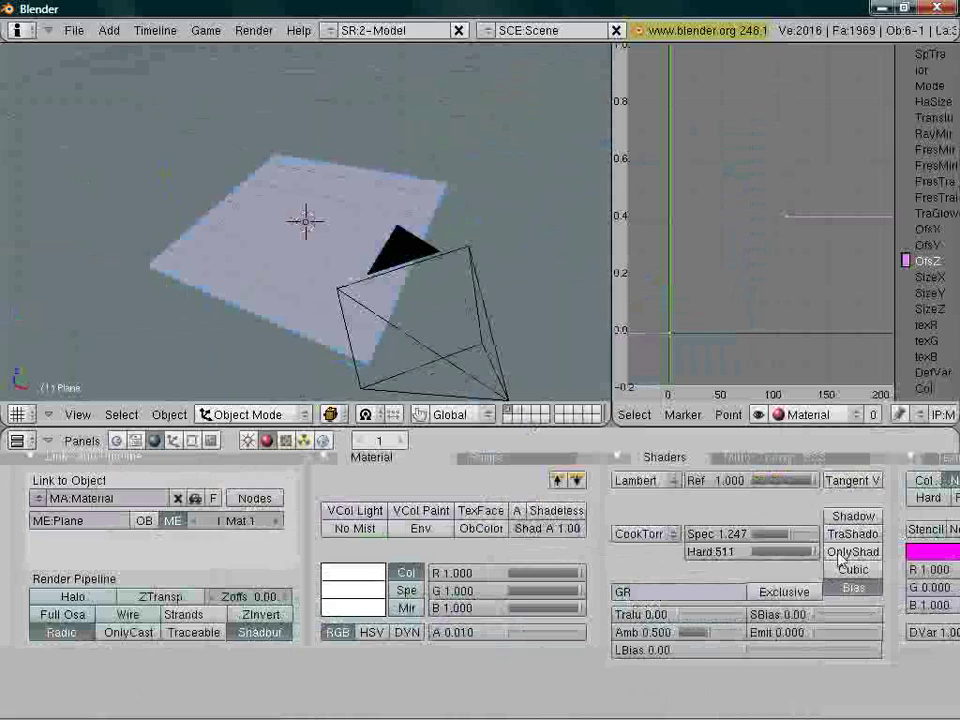
pyautogui.moveTo(777, 507); pyautogui.dragTo(590, 507, button='middle')
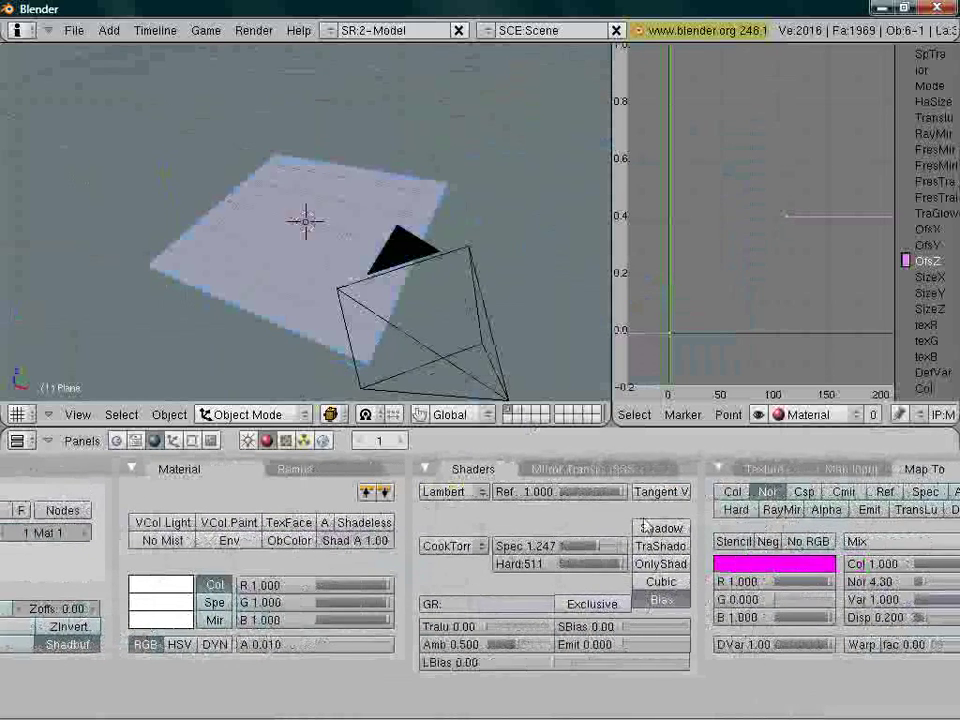
pyautogui.scroll(9, 590, 507)
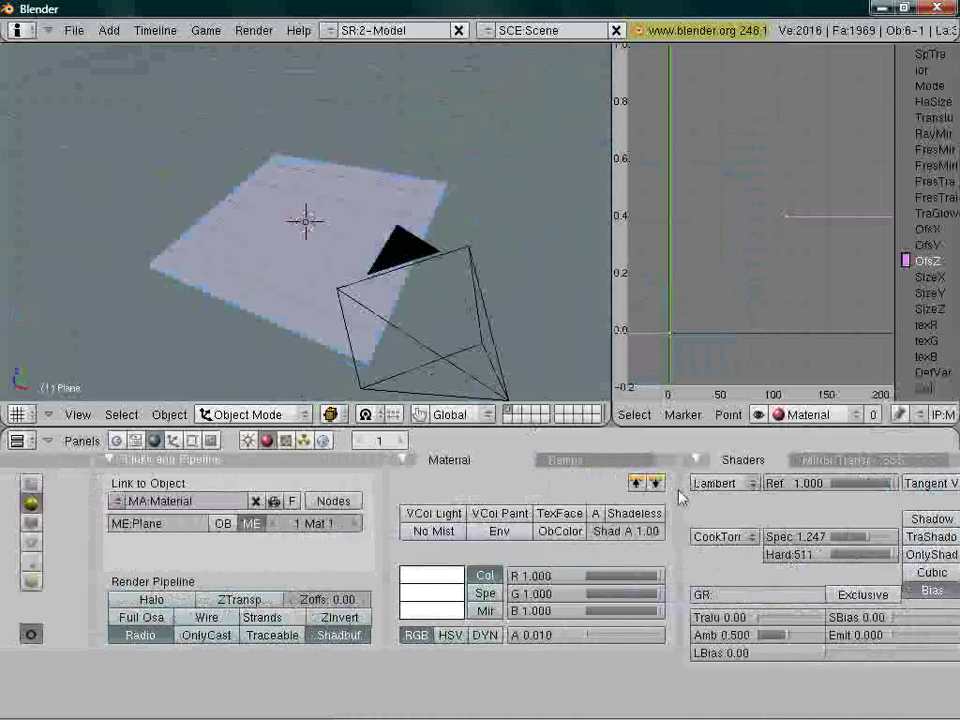
pyautogui.scroll(-3, 686, 505)
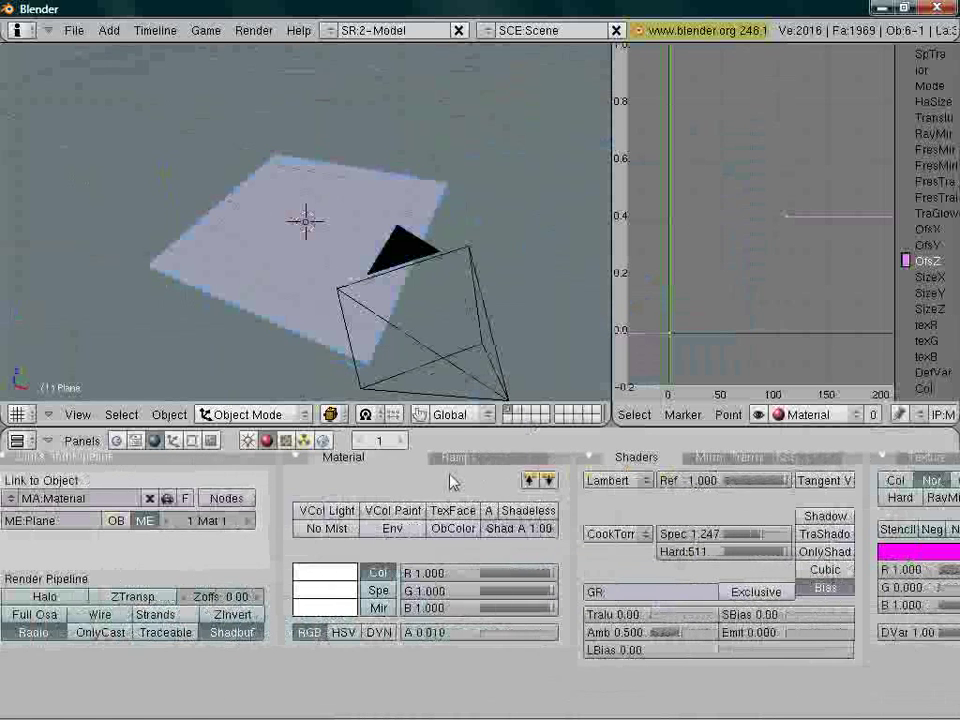
# - Scrub the scene strip in the 4-Sequence screen to examine the animation with the white material, ending at frame 1
pyautogui.hotkey('ctrl', 'Right')
pyautogui.hotkey('ctrl', 'Right')
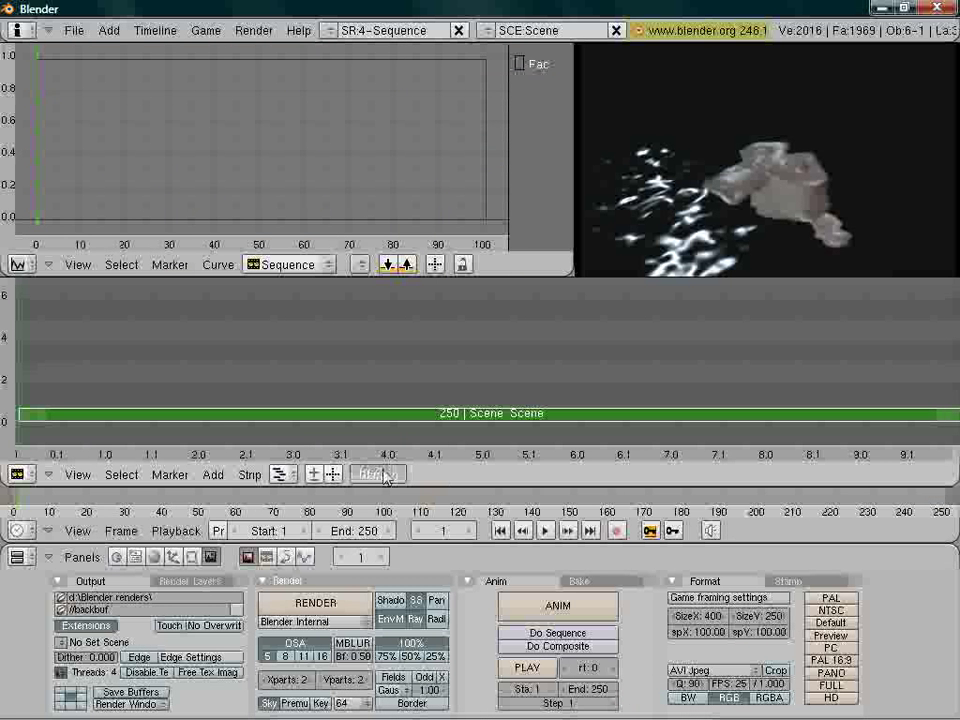
pyautogui.click(31, 404)
pyautogui.moveTo(56, 408); pyautogui.dragTo(250, 398)
pyautogui.moveTo(91, 396); pyautogui.dragTo(18, 397)
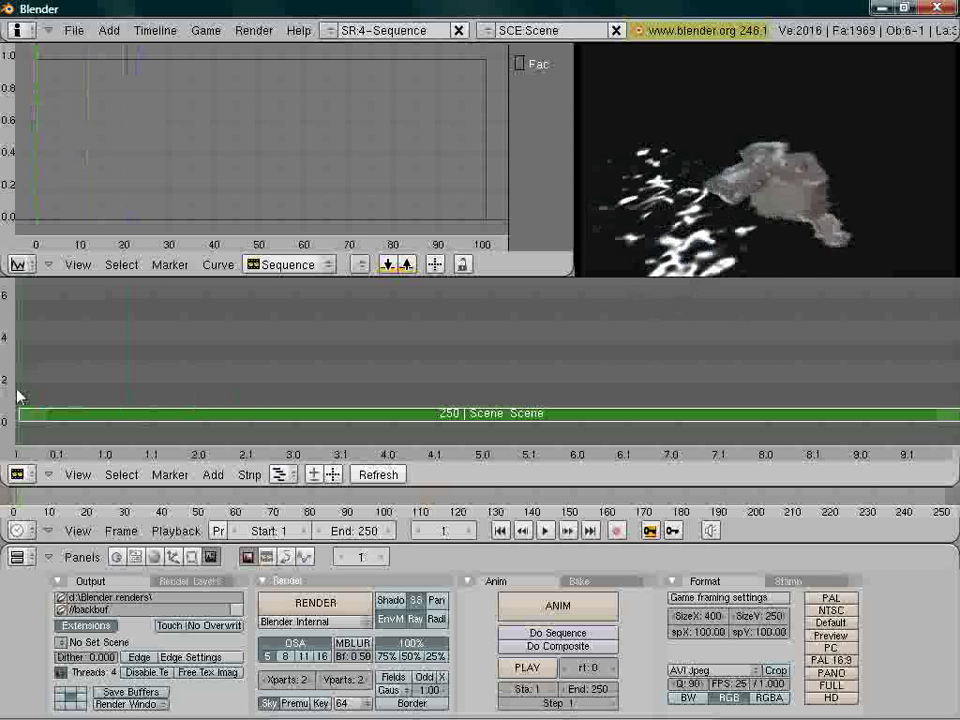
# - Back in the 2-Model screen, turn off Ray Transp for the plane's material and set its alpha to 1.000
pyautogui.hotkey('ctrl', 'Left')
pyautogui.hotkey('ctrl', 'Left')
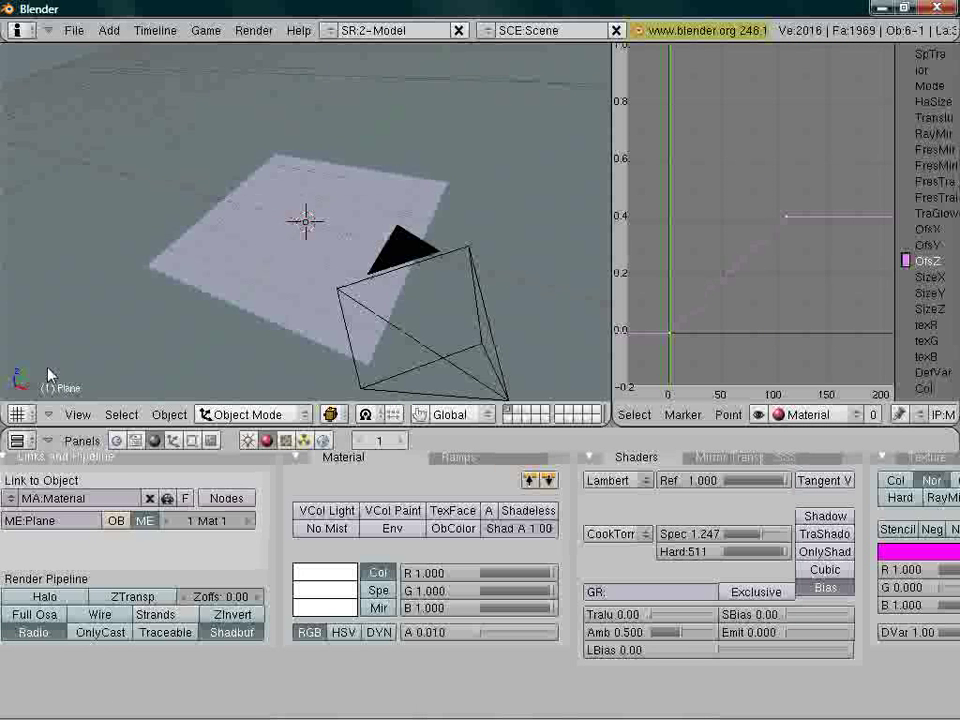
pyautogui.moveTo(302, 377); pyautogui.dragTo(362, 306, button='middle')
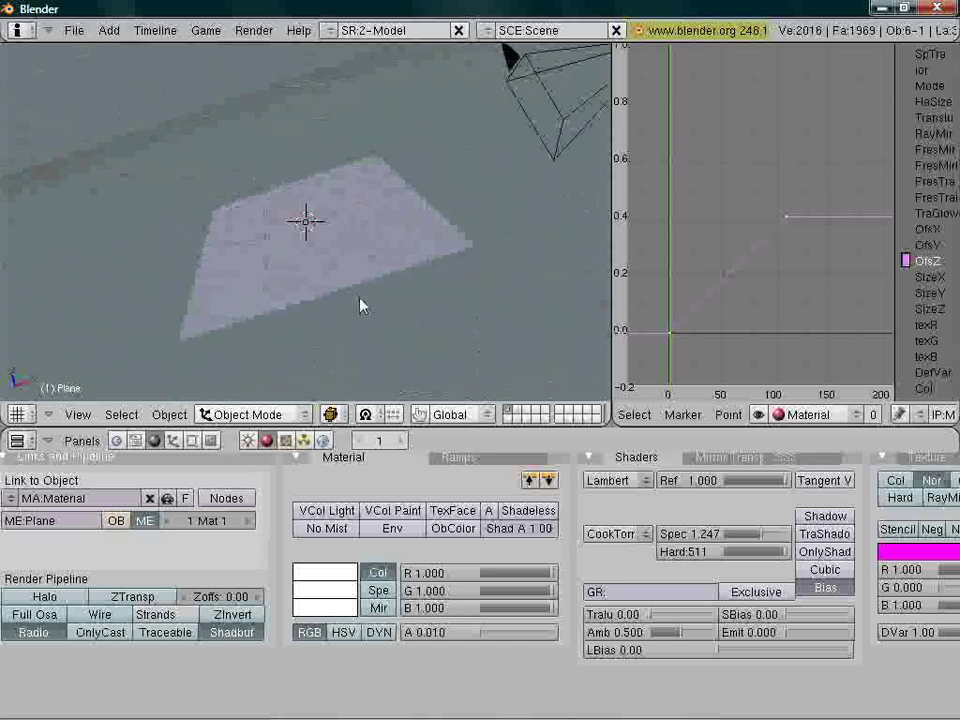
pyautogui.moveTo(810, 530); pyautogui.dragTo(626, 487, button='middle')
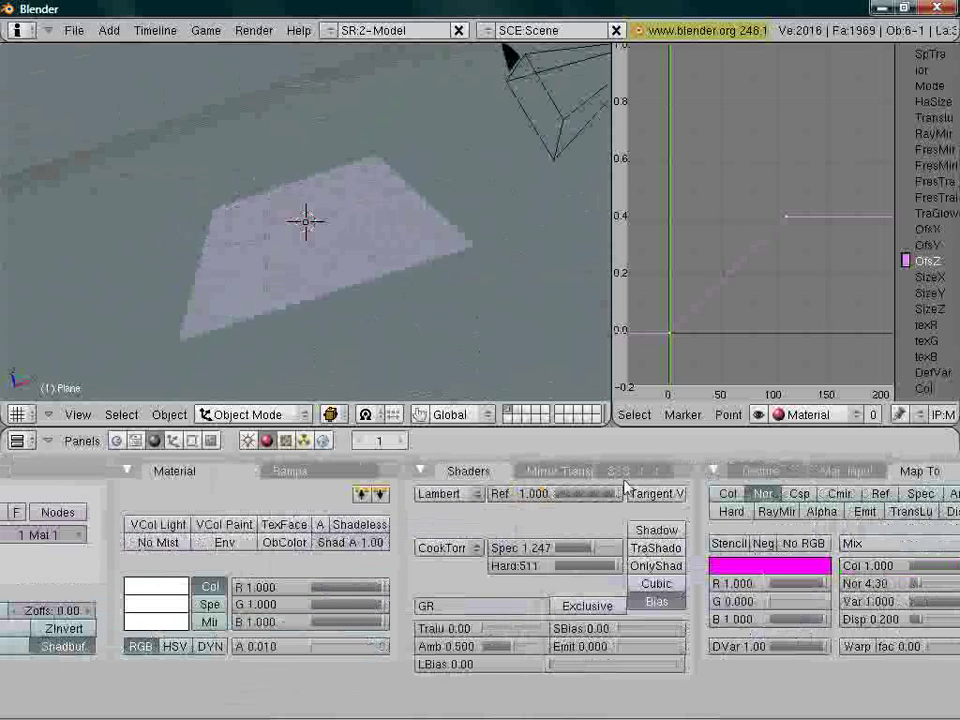
pyautogui.click(558, 470)
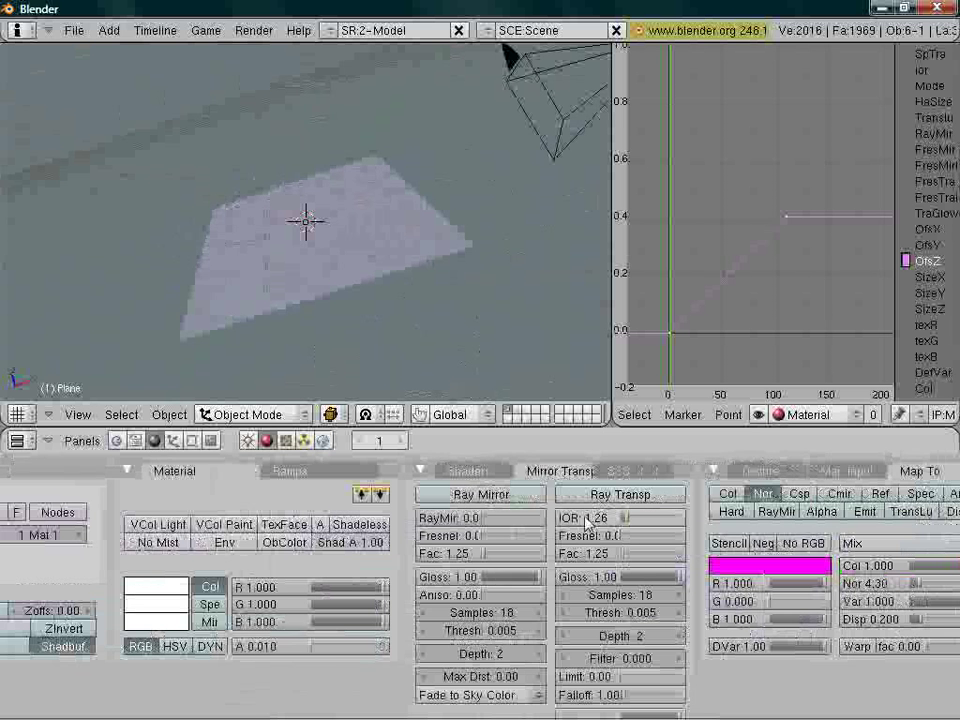
pyautogui.moveTo(334, 648); pyautogui.dragTo(448, 672)
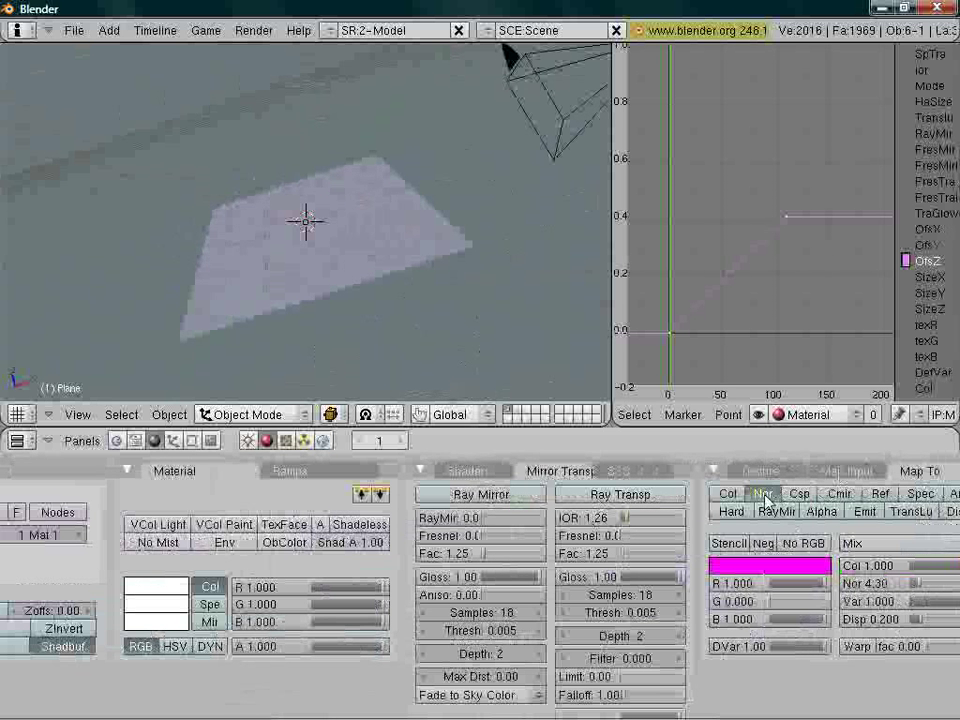
# - Map the clouds texture to Col instead of Nor and set its colour to orange-red (R 1.000, G 0.186, B 0.000)
pyautogui.click(764, 498)
pyautogui.click(727, 496)
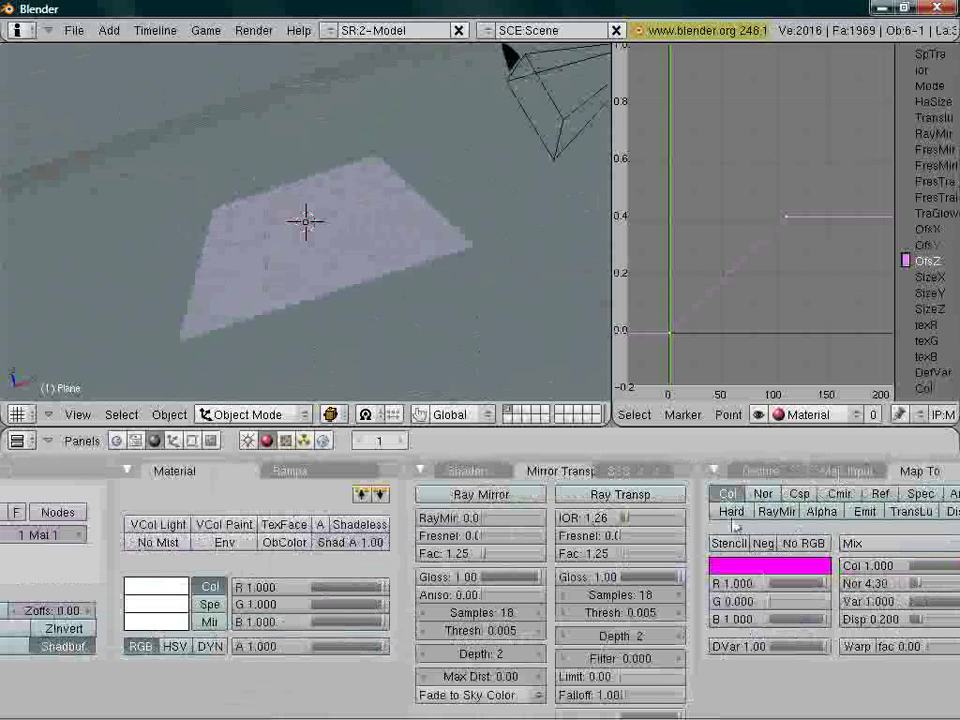
pyautogui.click(754, 567)
pyautogui.click(561, 549)
pyautogui.moveTo(561, 549); pyautogui.dragTo(519, 561)
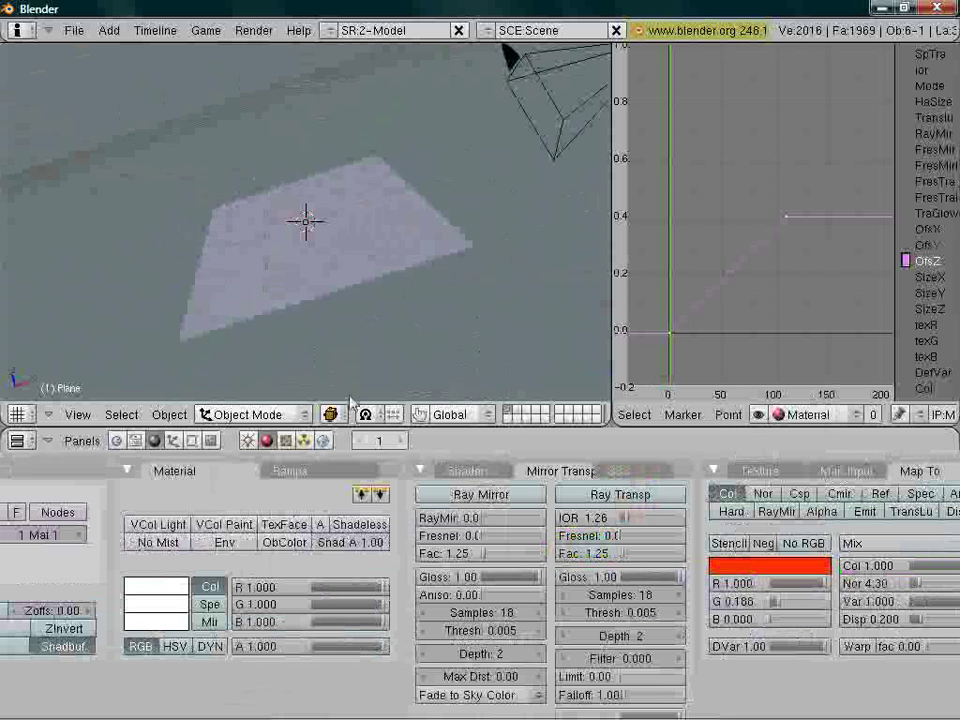
# - Set the plane material's specularity to 0.158 in the shader settings
pyautogui.moveTo(414, 479); pyautogui.dragTo(817, 476, button='middle')
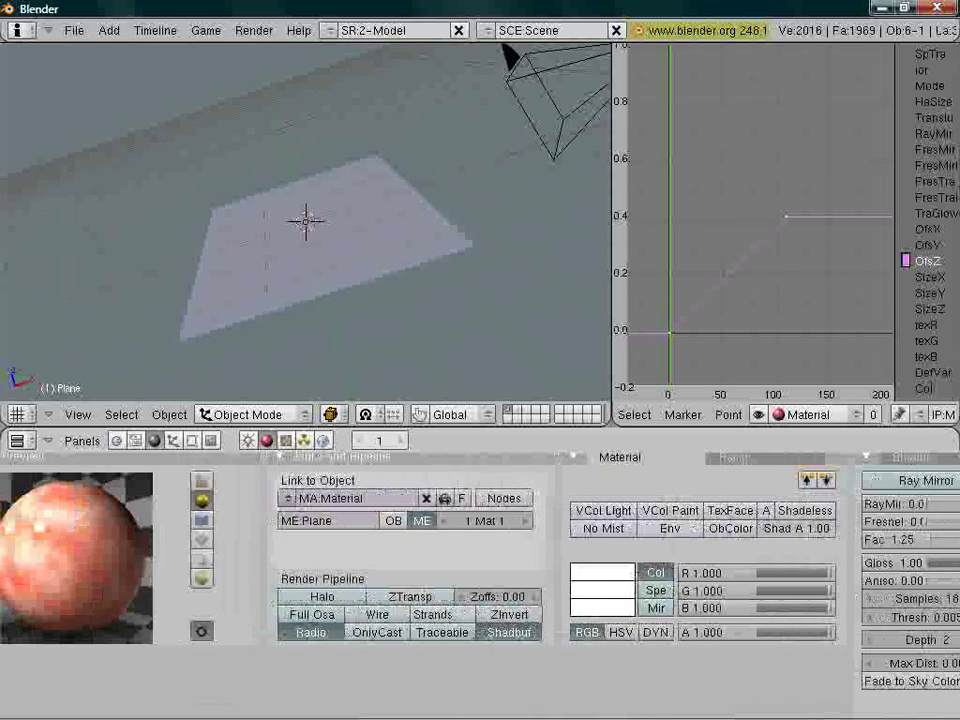
pyautogui.moveTo(754, 480); pyautogui.dragTo(613, 493, button='middle')
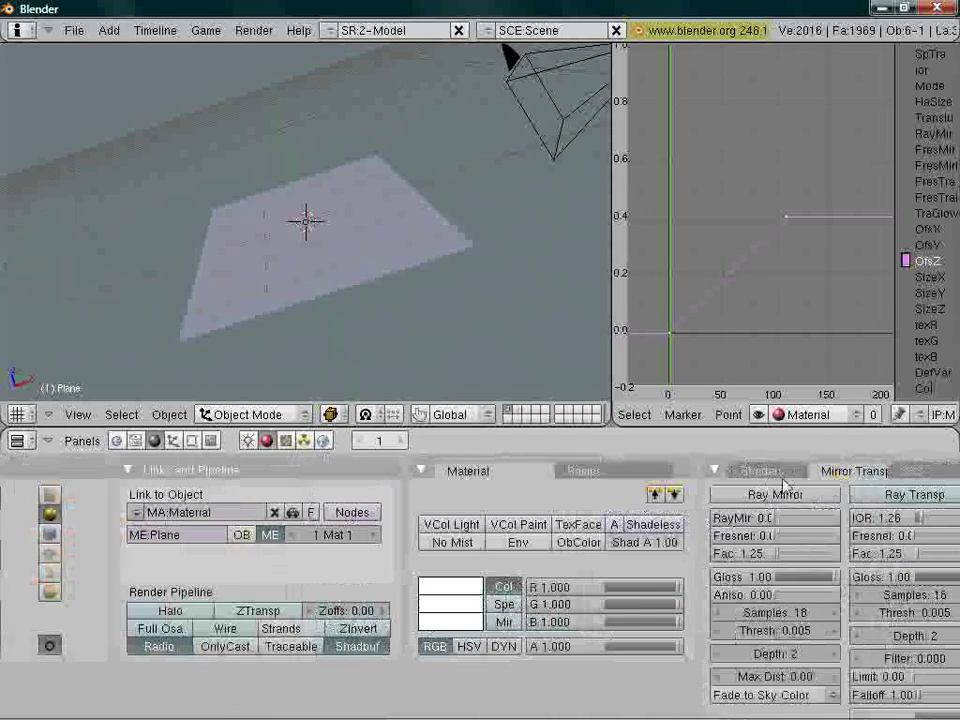
pyautogui.click(782, 473)
pyautogui.moveTo(893, 550); pyautogui.dragTo(853, 554)
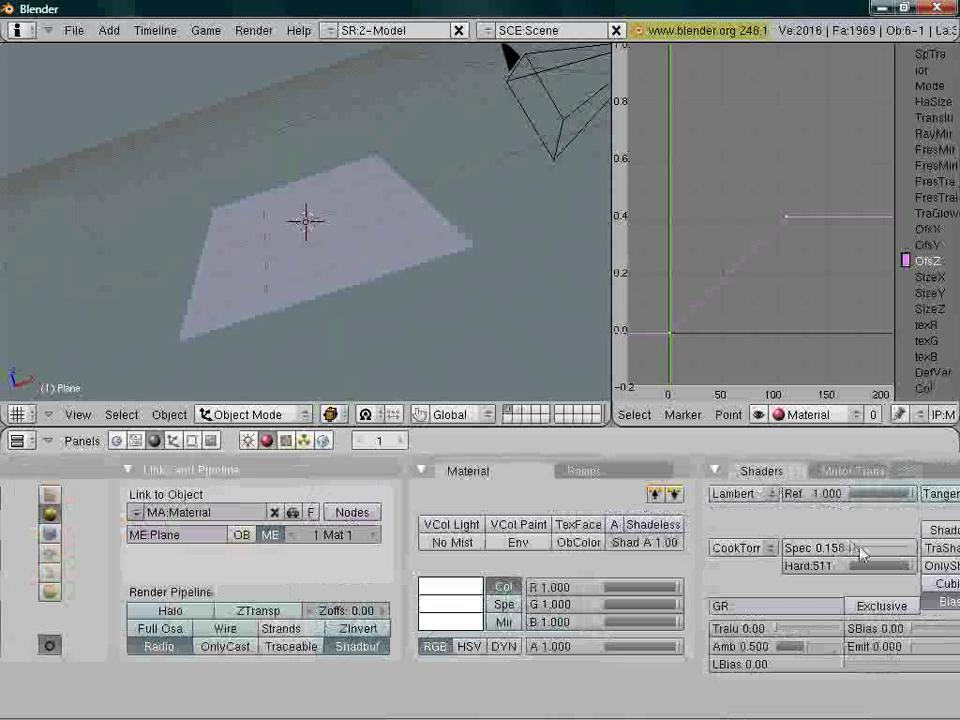
# - Refresh the preview in the 4-Sequence screen and scrub the scene strip to examine the orange-red surface animation, ending at frame 1
pyautogui.hotkey('ctrl', 'Right')
pyautogui.hotkey('ctrl', 'Right')
pyautogui.click(378, 475)
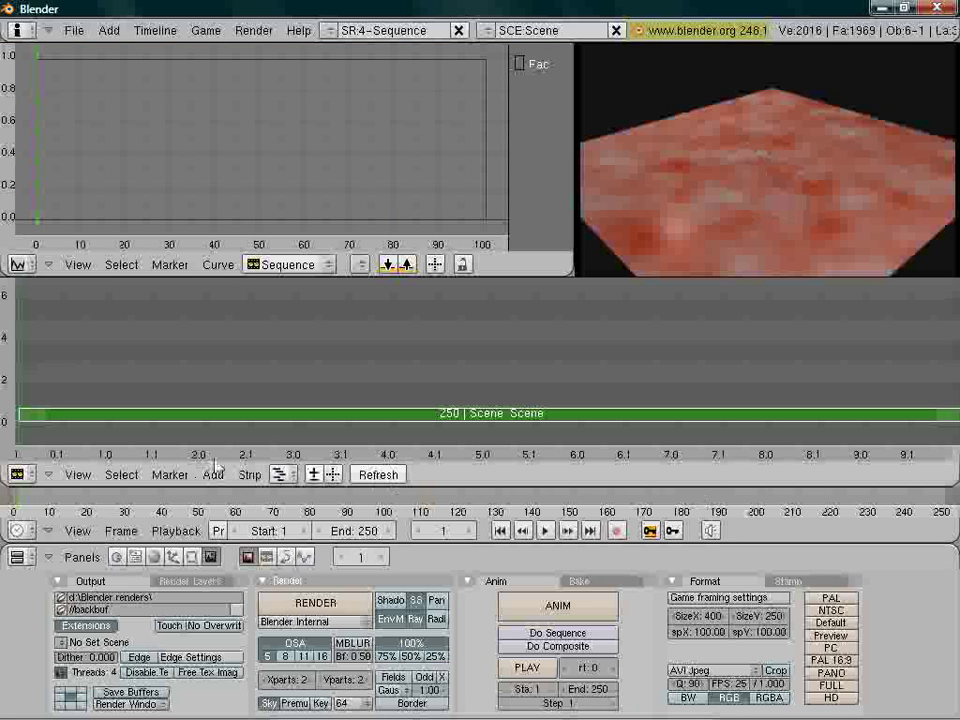
pyautogui.moveTo(13, 422); pyautogui.dragTo(4, 385)
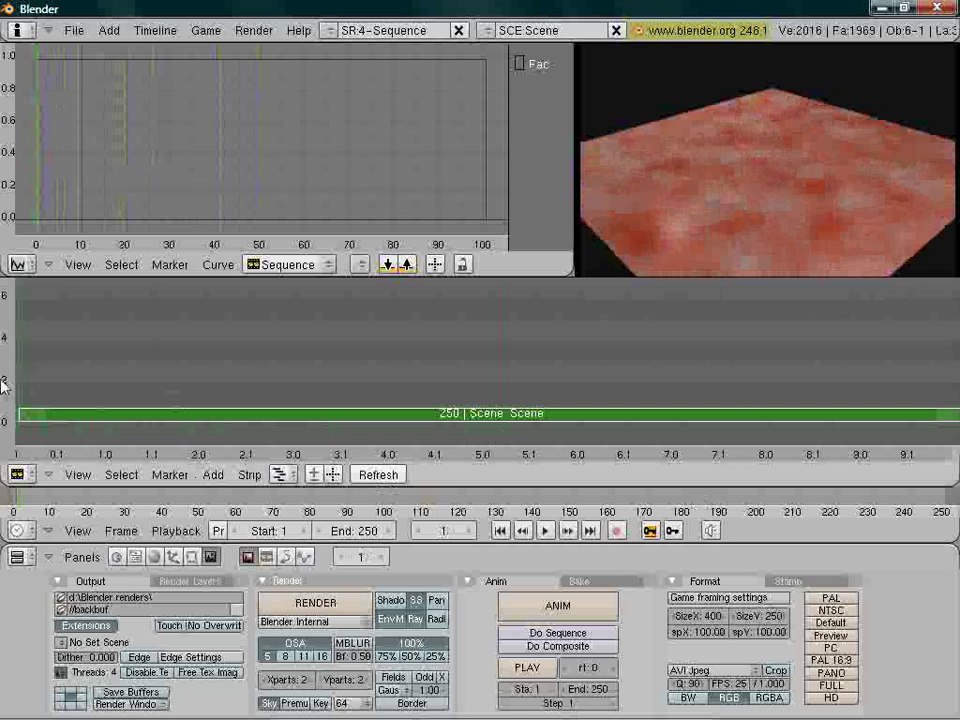
# - Return to the 2-Model screen and view the plane, lamp and camera from a lower, rotated angle
pyautogui.hotkey('ctrl', 'Left')
pyautogui.hotkey('ctrl', 'Left')
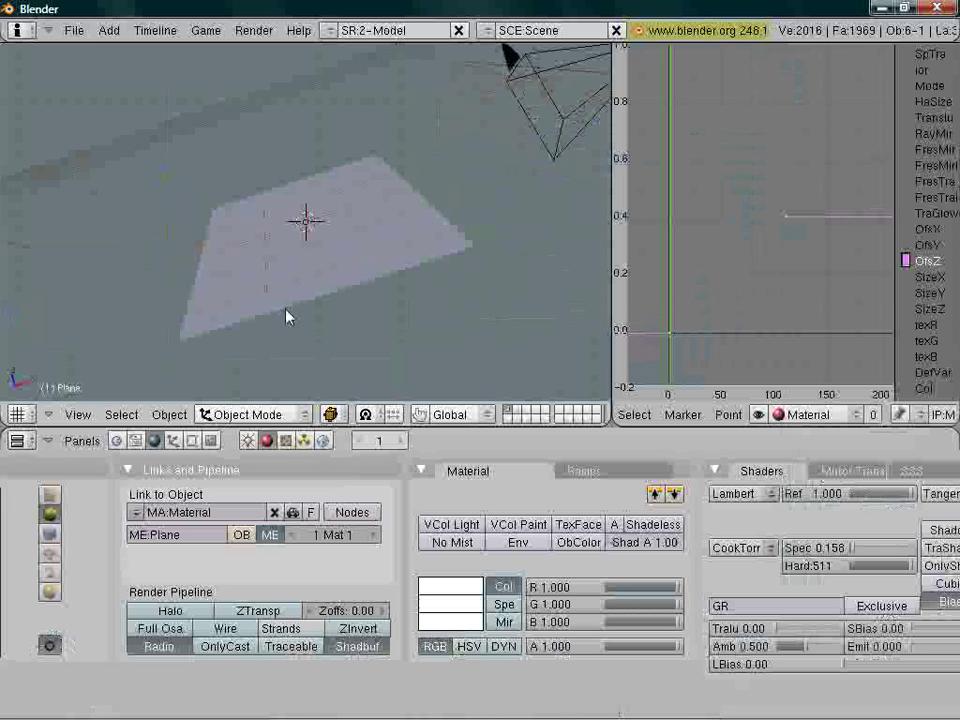
pyautogui.moveTo(286, 316); pyautogui.dragTo(439, 272, button='middle')
pyautogui.moveTo(319, 279); pyautogui.dragTo(310, 235, button='middle')
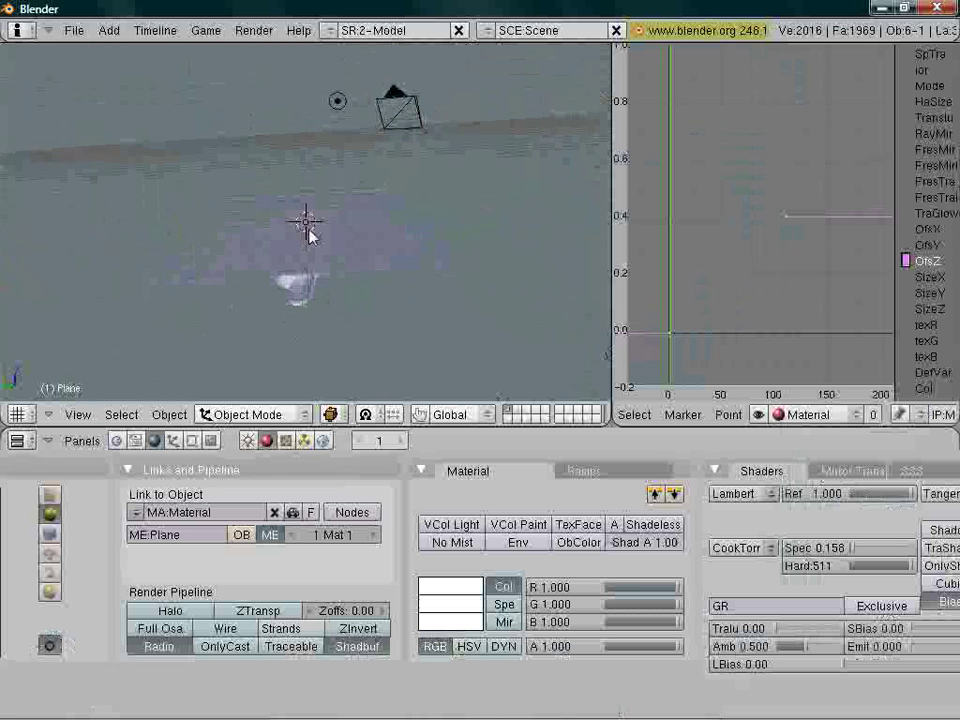